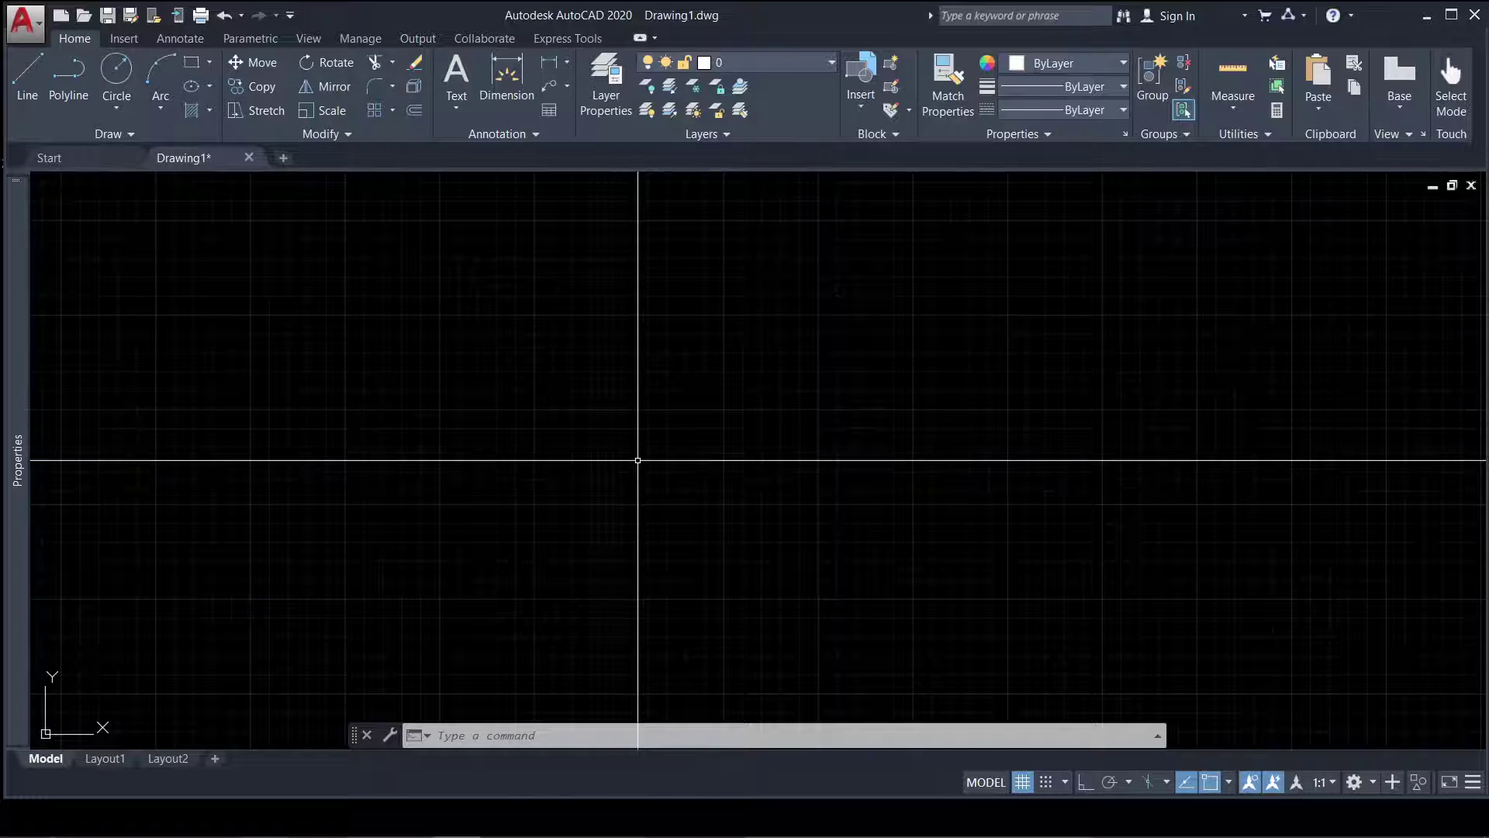
Step: Draw a diagonal line rising from lower left to upper right
type("l")
key("Return")
left_click(434, 478)
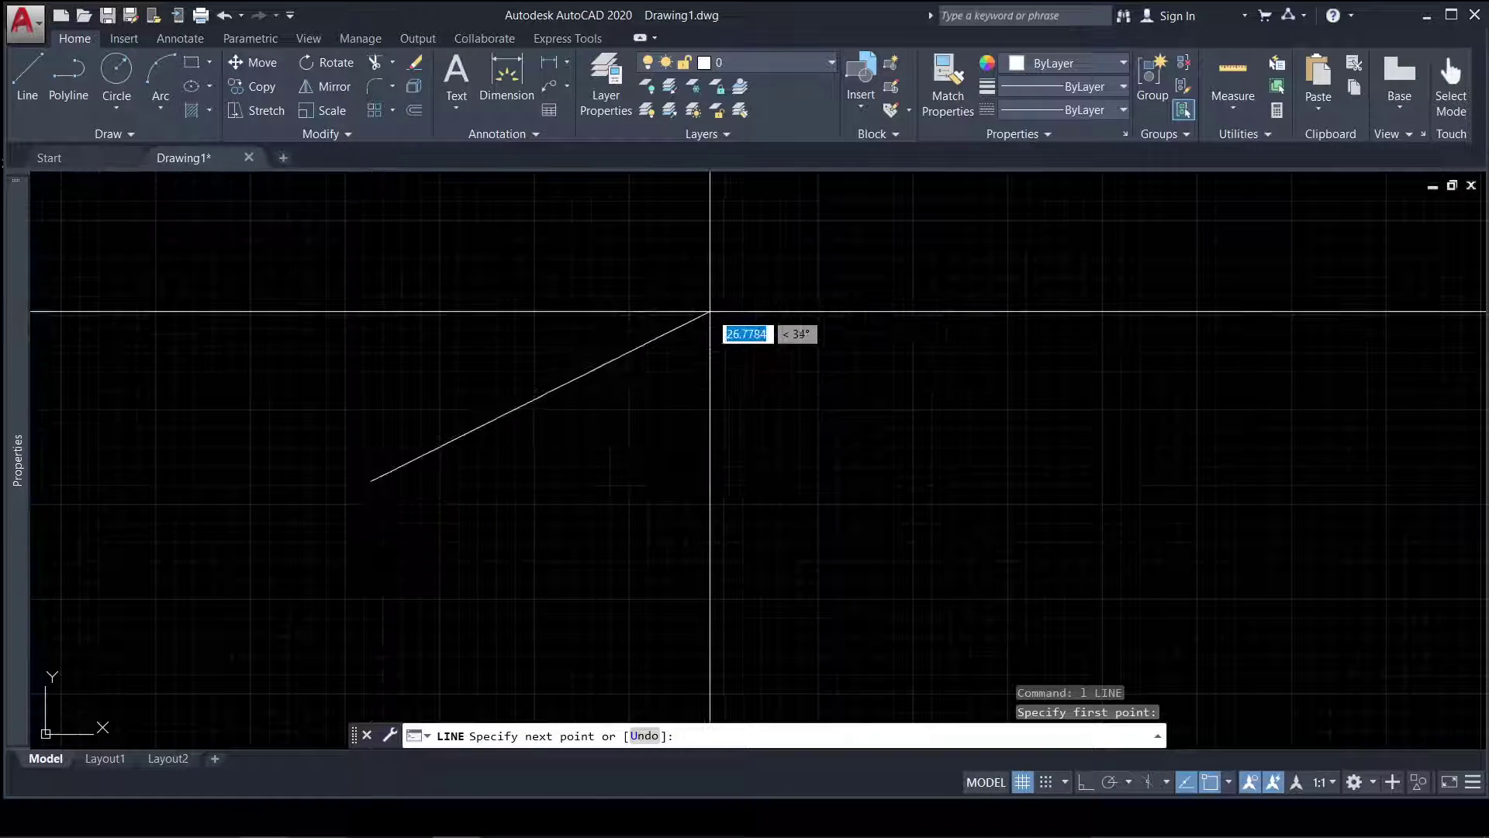
left_click(667, 329)
key("Return")
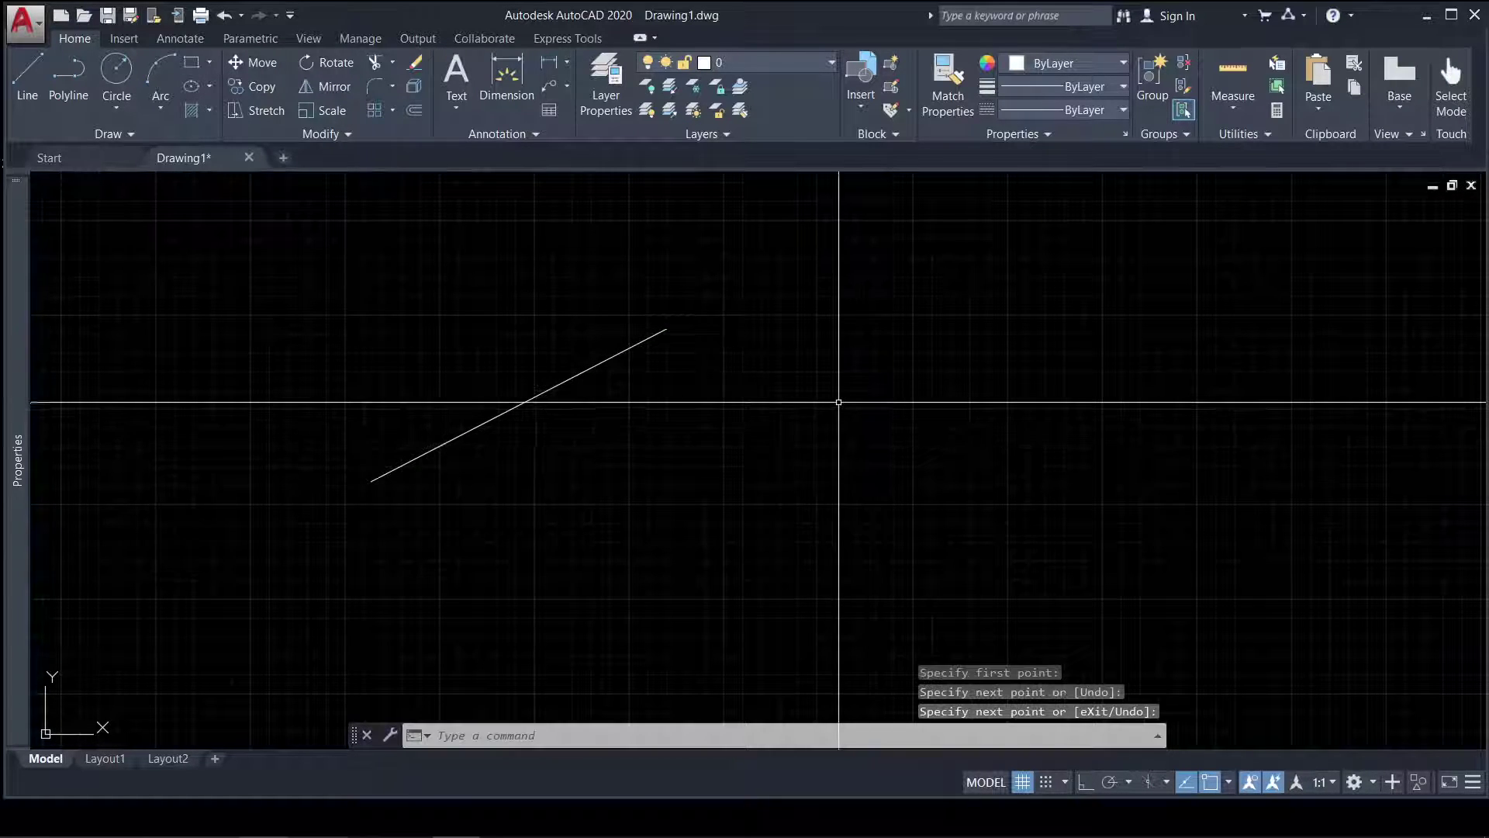
Step: Draw a three-point arc curving down to the right of the line
type("a")
key("Return")
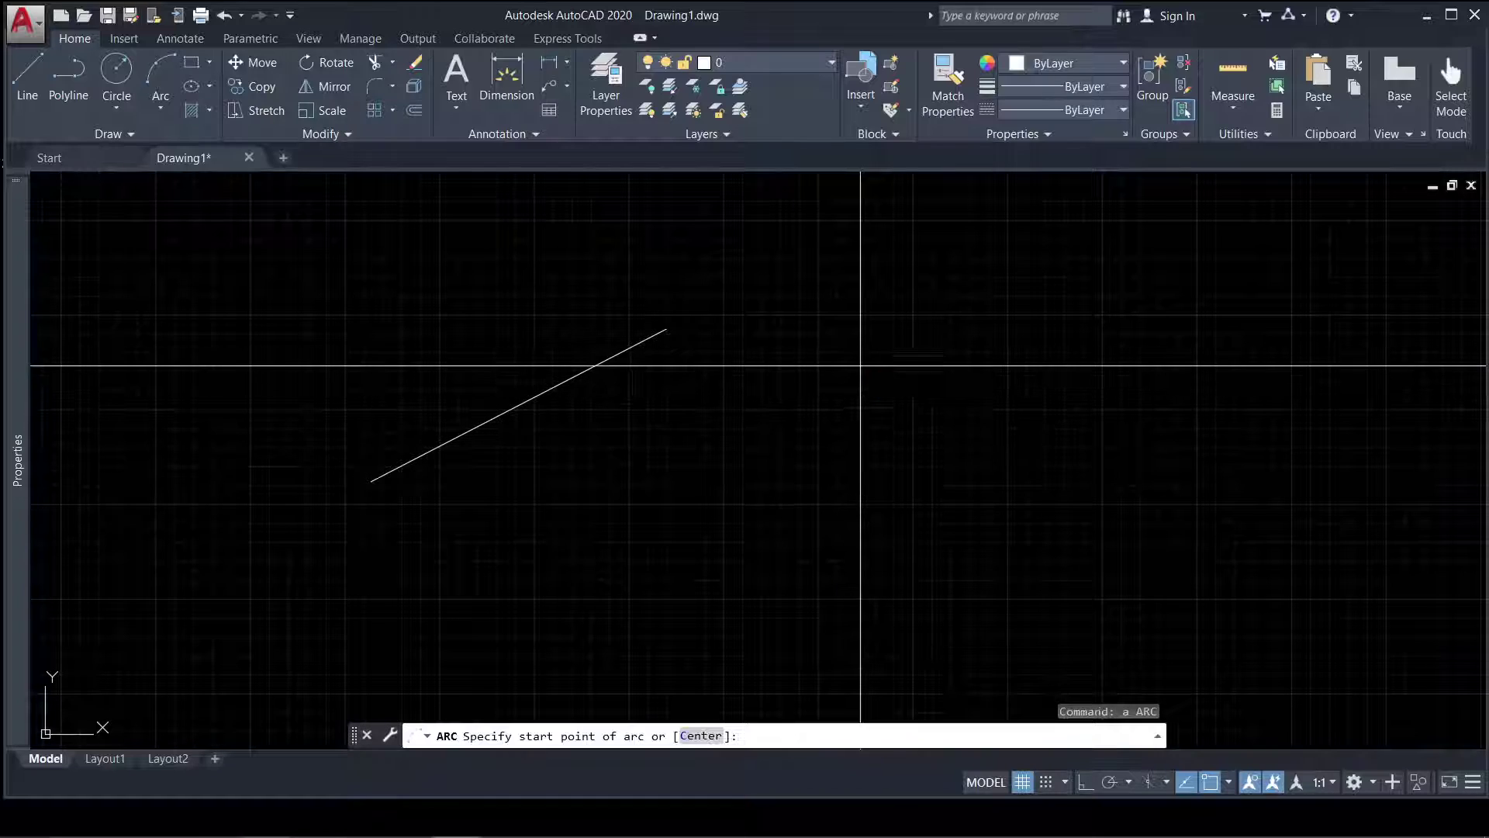
left_click(860, 365)
left_click(1051, 436)
left_click(1146, 559)
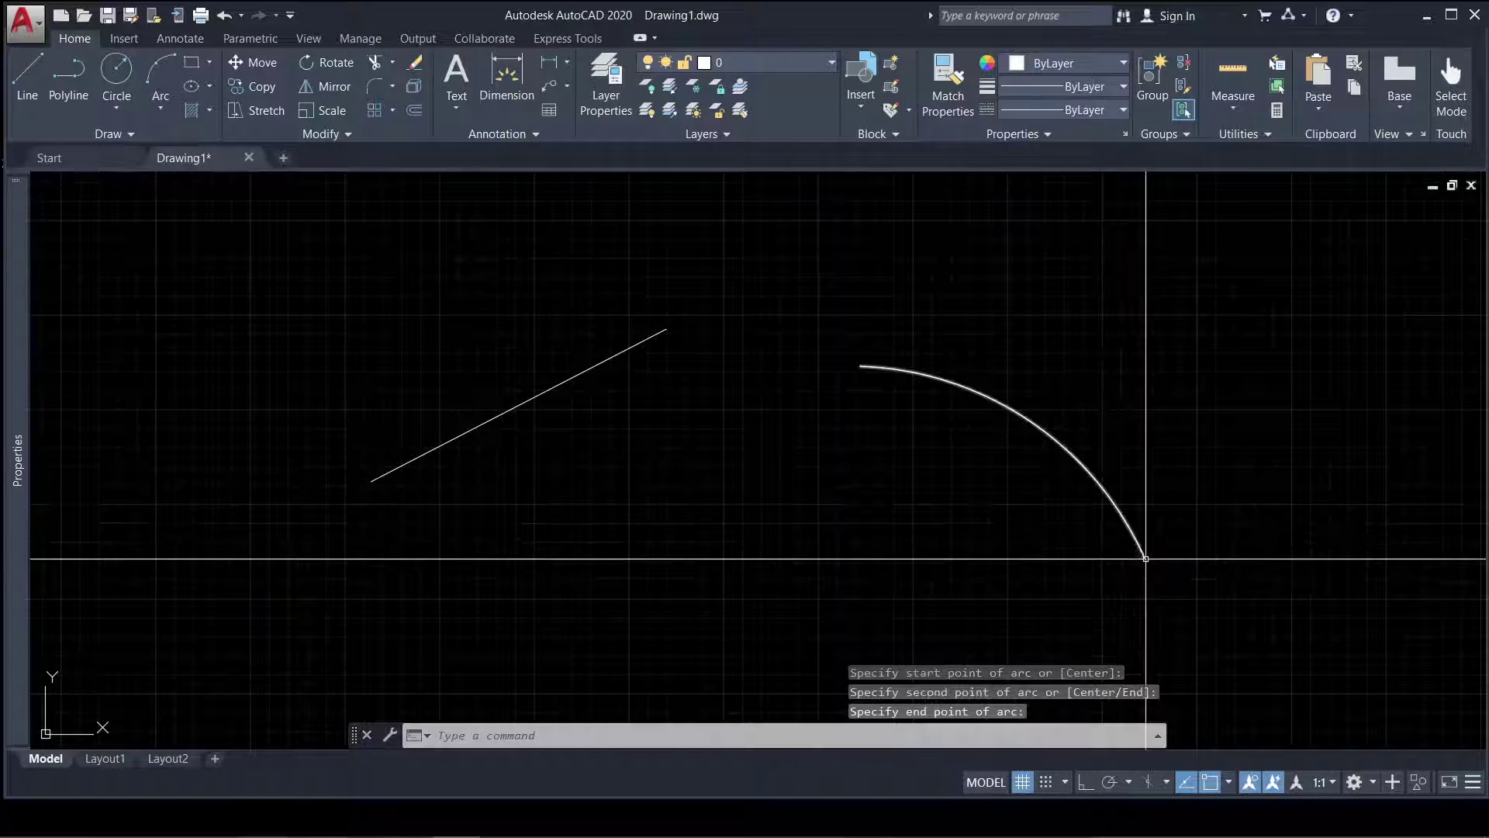
key("Escape")
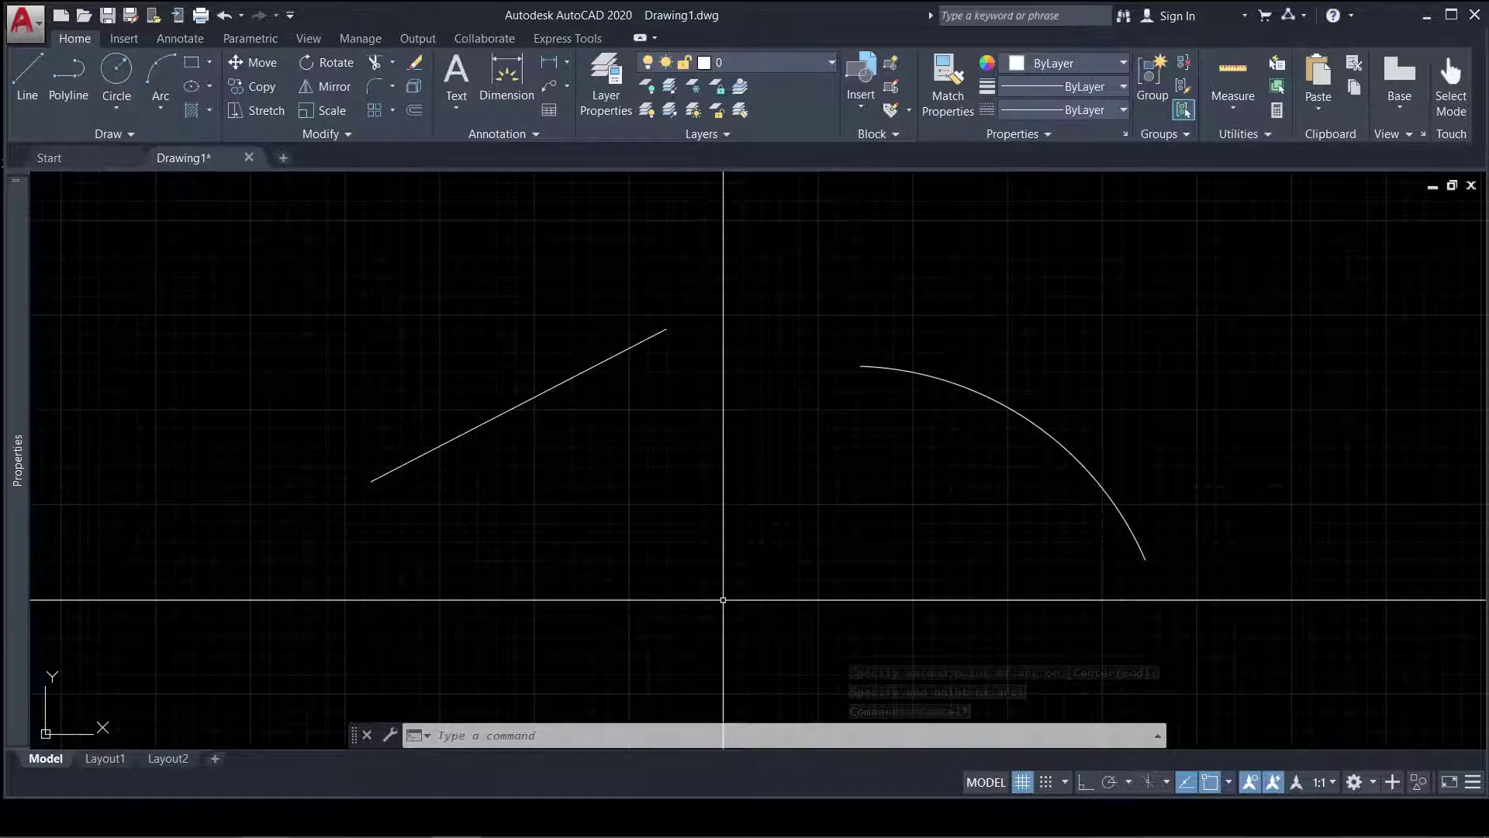
Step: Divide the diagonal line into 5 equal parts, then window-select it to check the points
type("di")
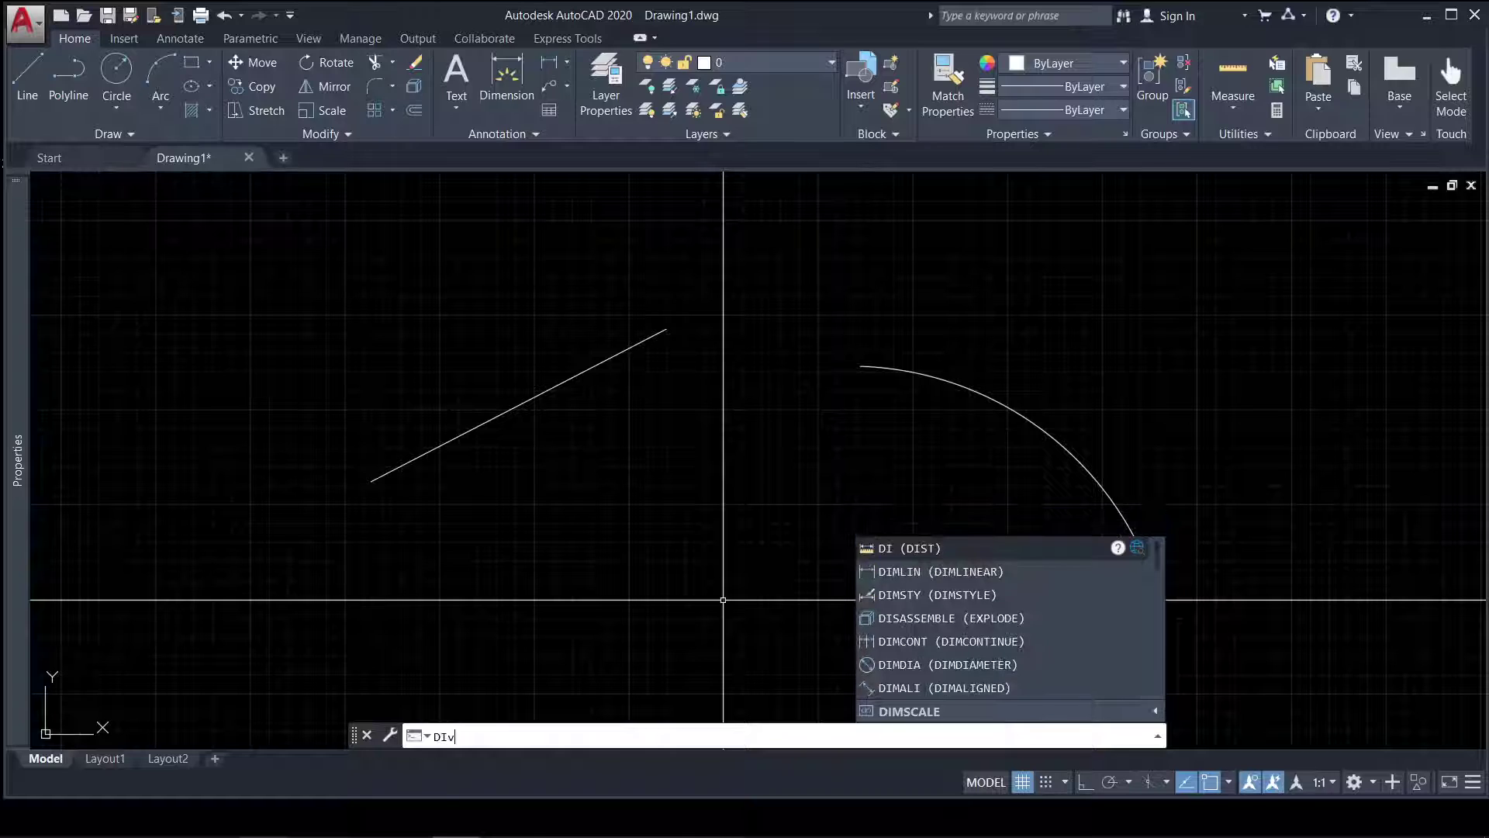
type("v")
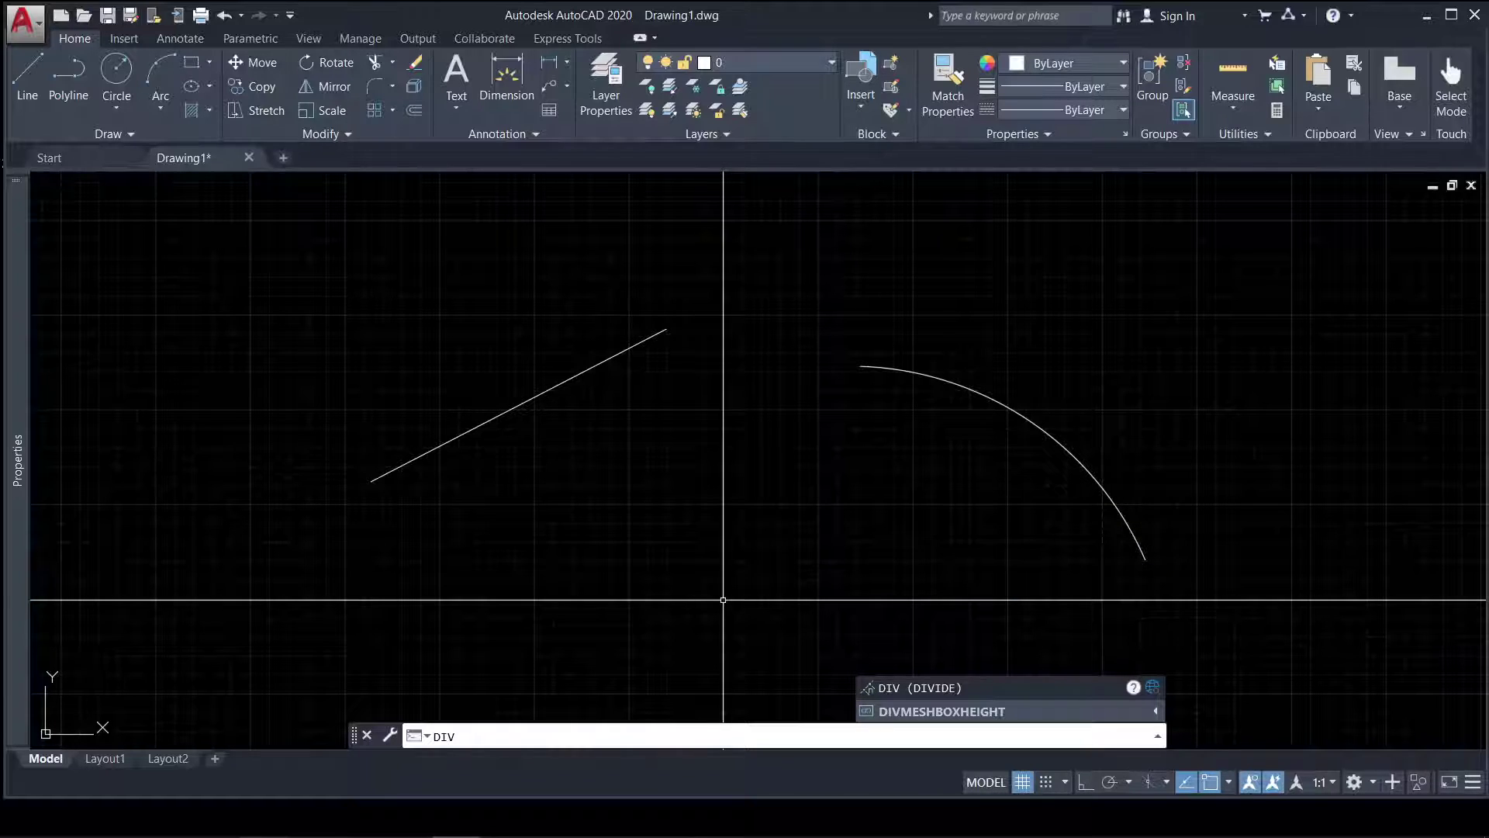
key("Return")
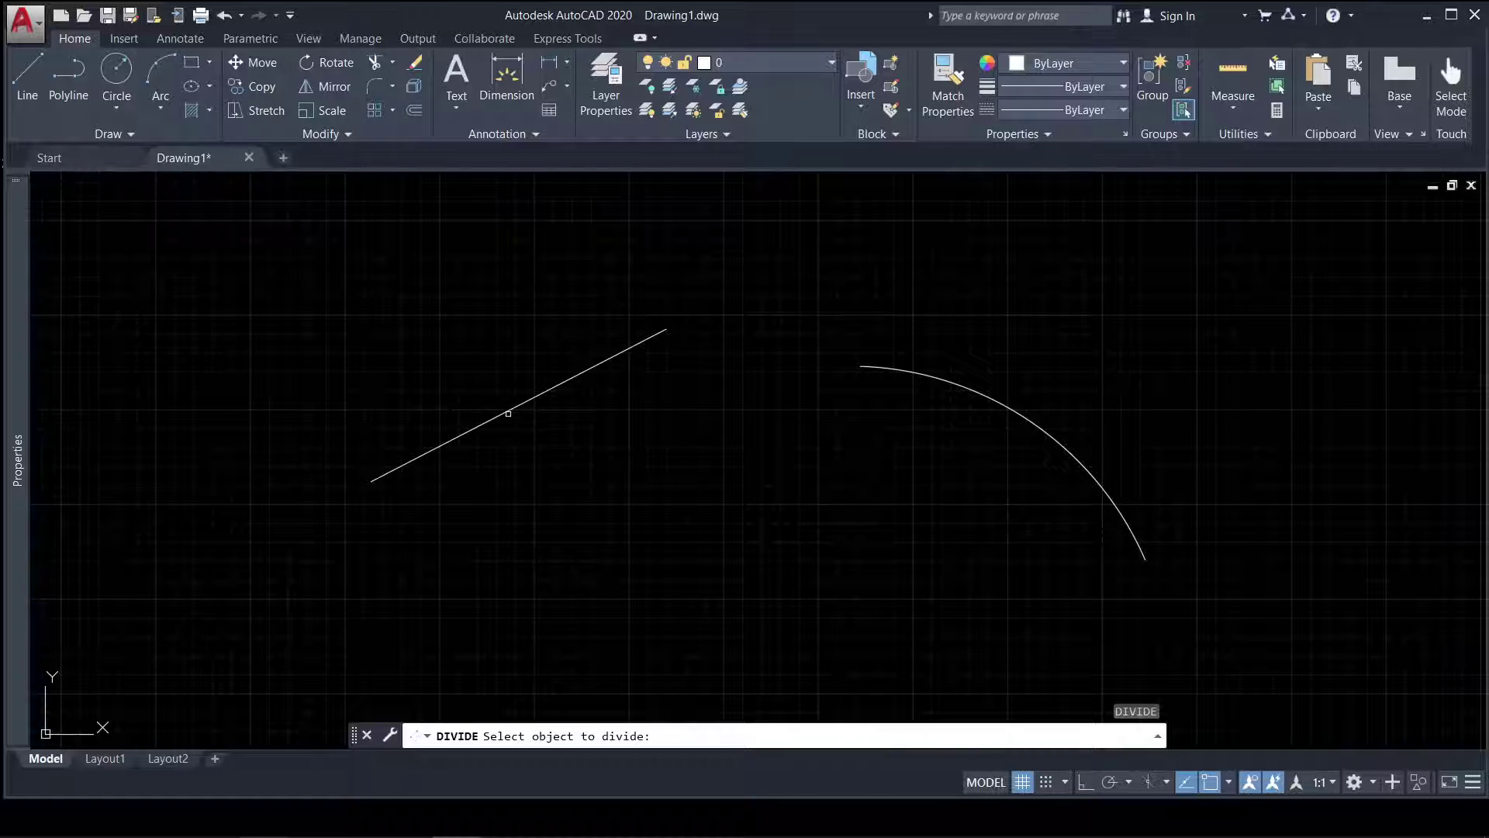
left_click(505, 413)
type("5")
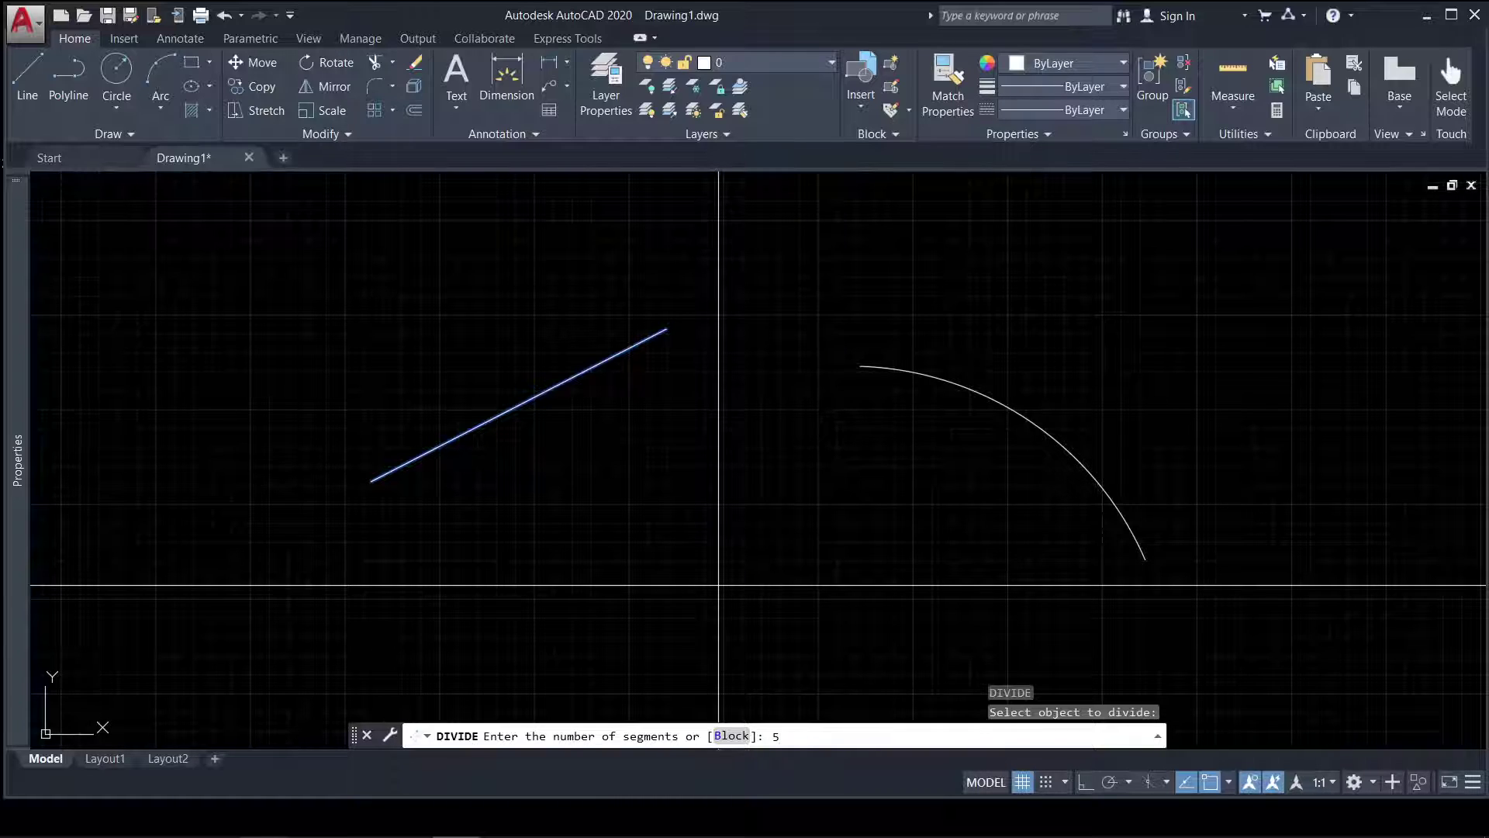
key("Return")
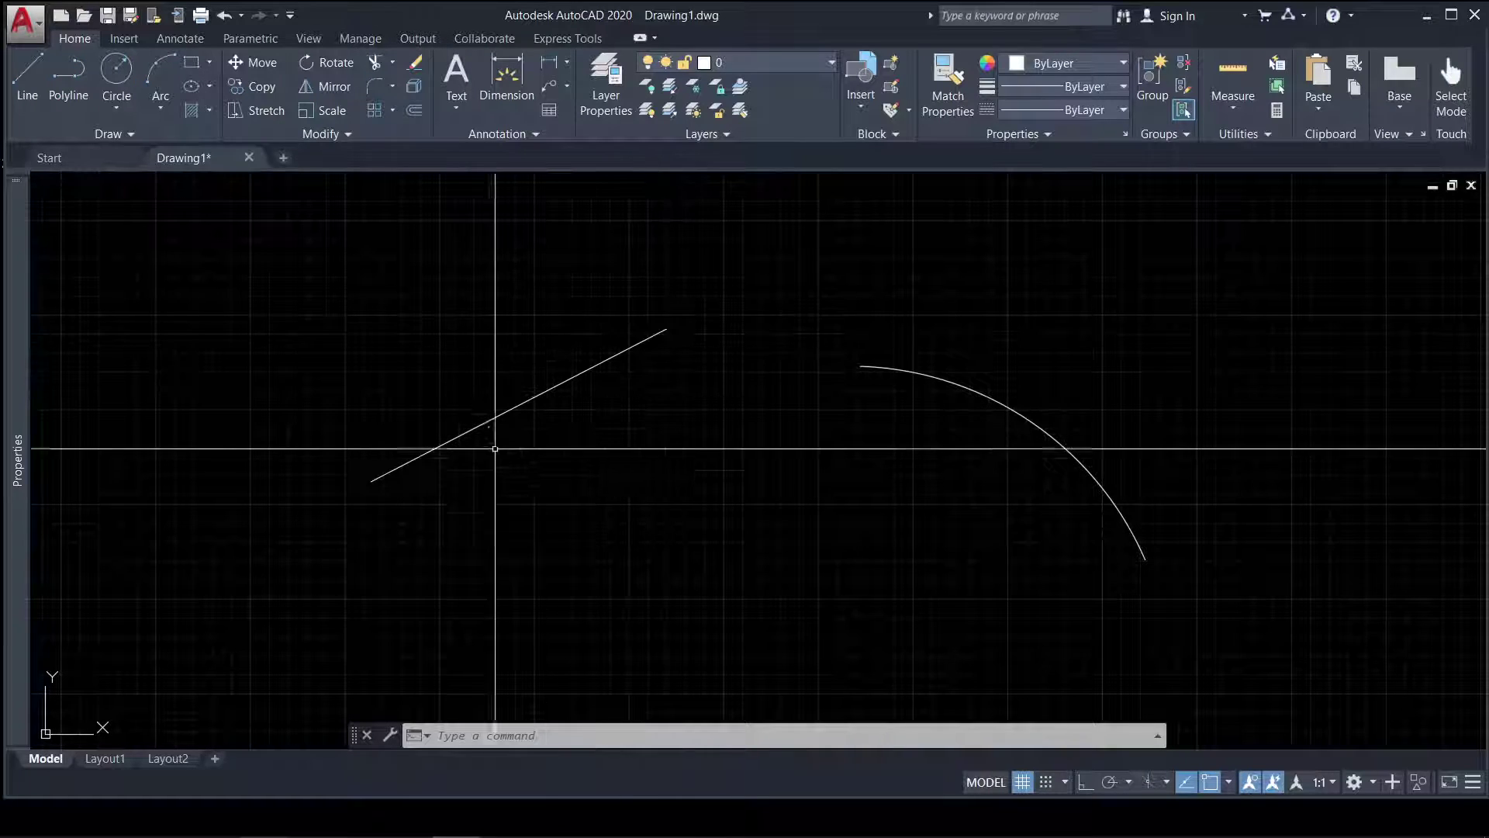
left_click(374, 554)
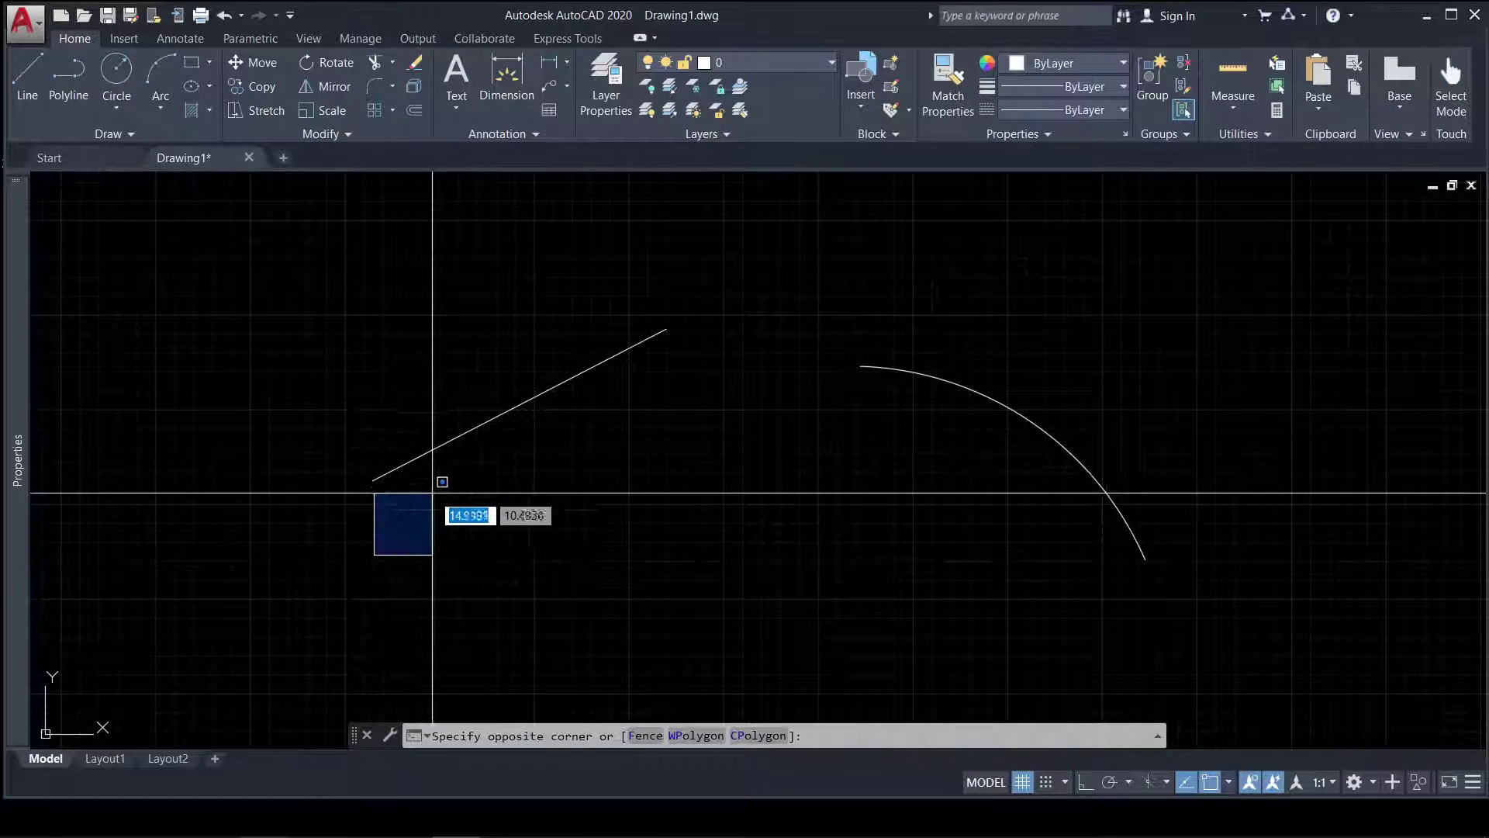
left_click(667, 294)
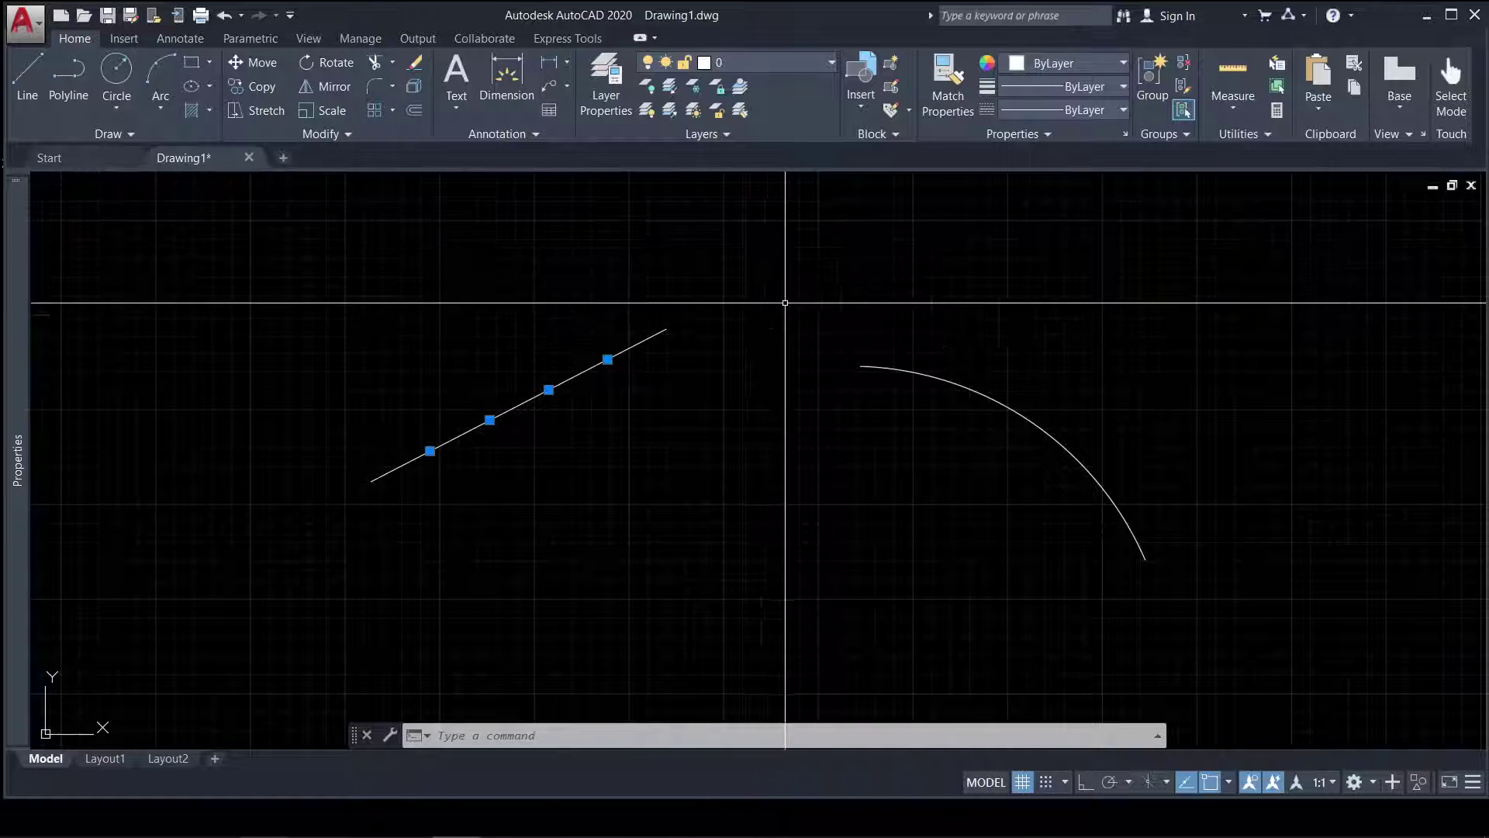
key("Escape")
key("Escape")
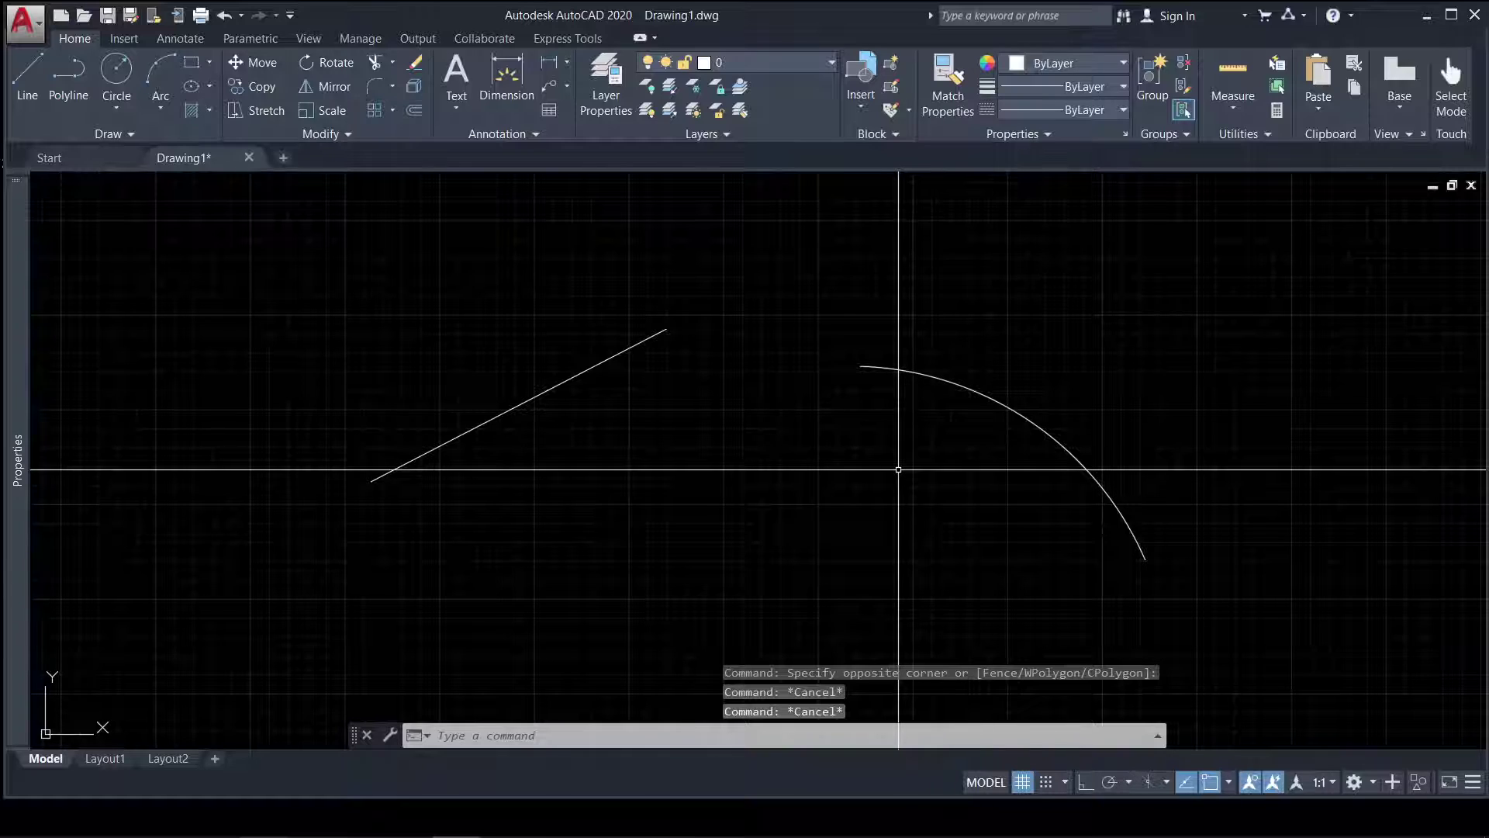
Step: Divide the arc into 4 equal parts, then window-select it to check the point grips
type("div")
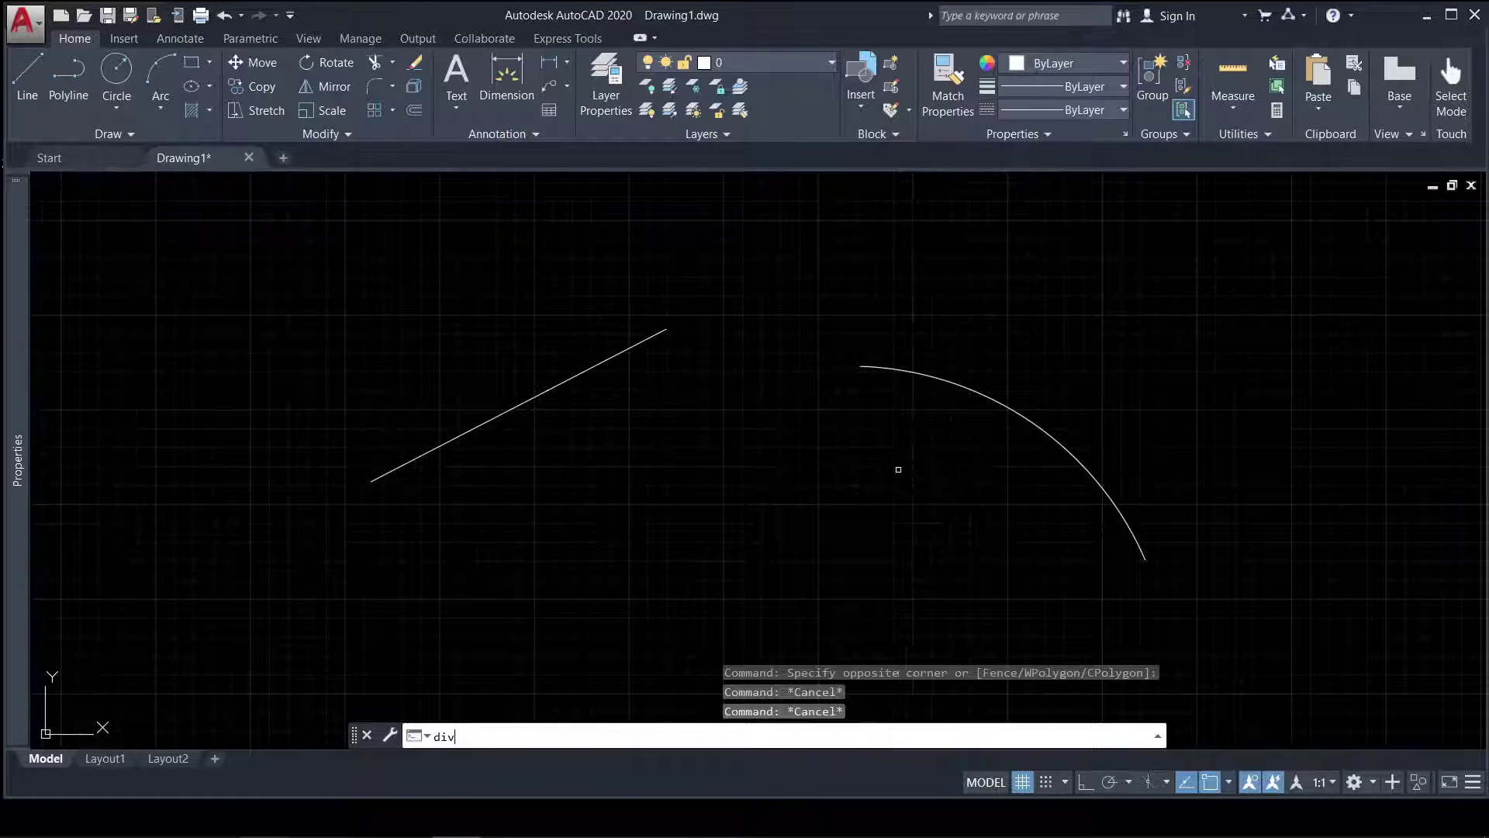
key("Return")
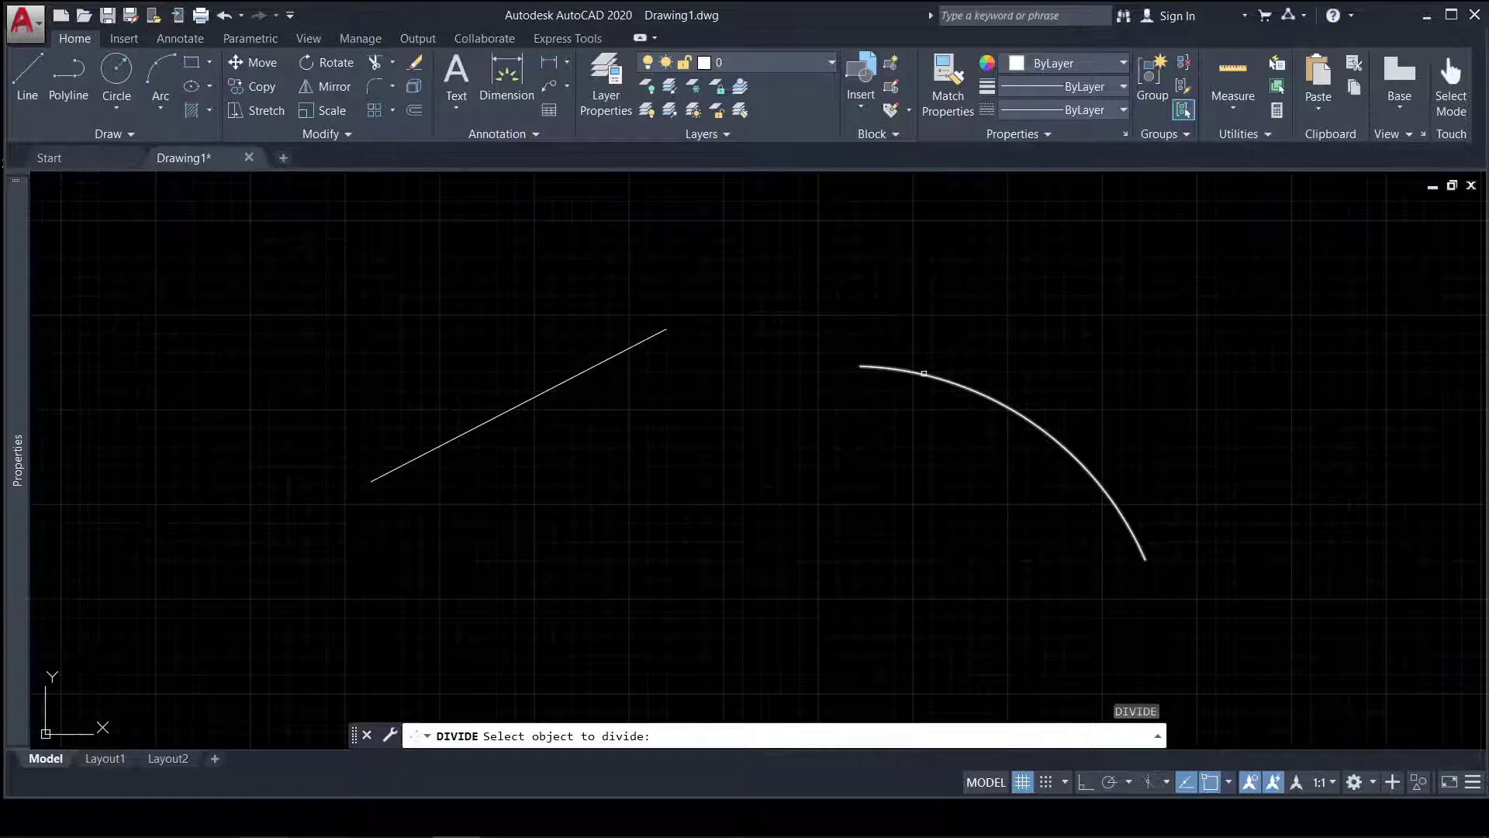
left_click(920, 373)
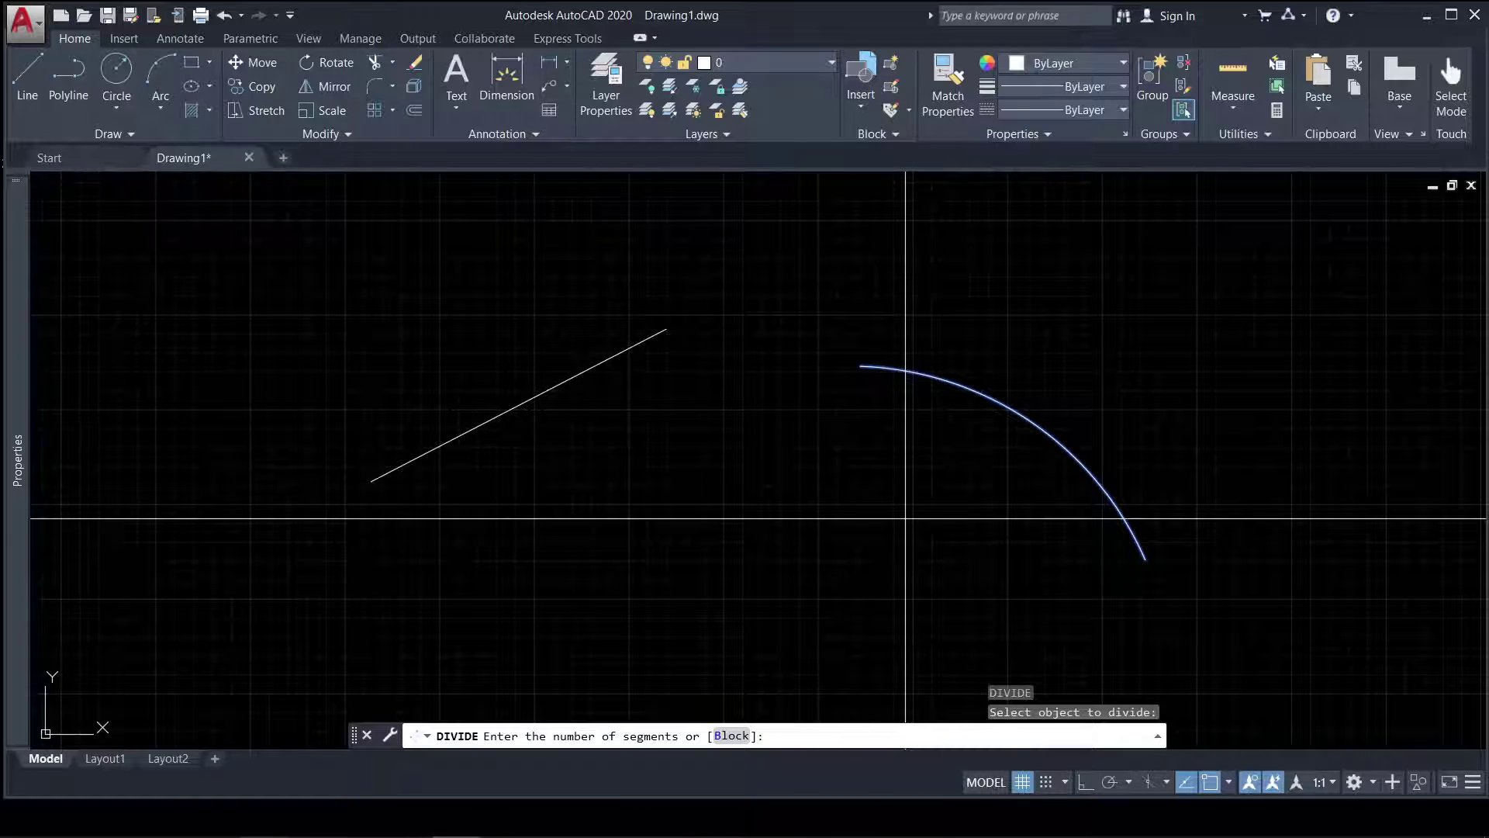
type("4")
key("Return")
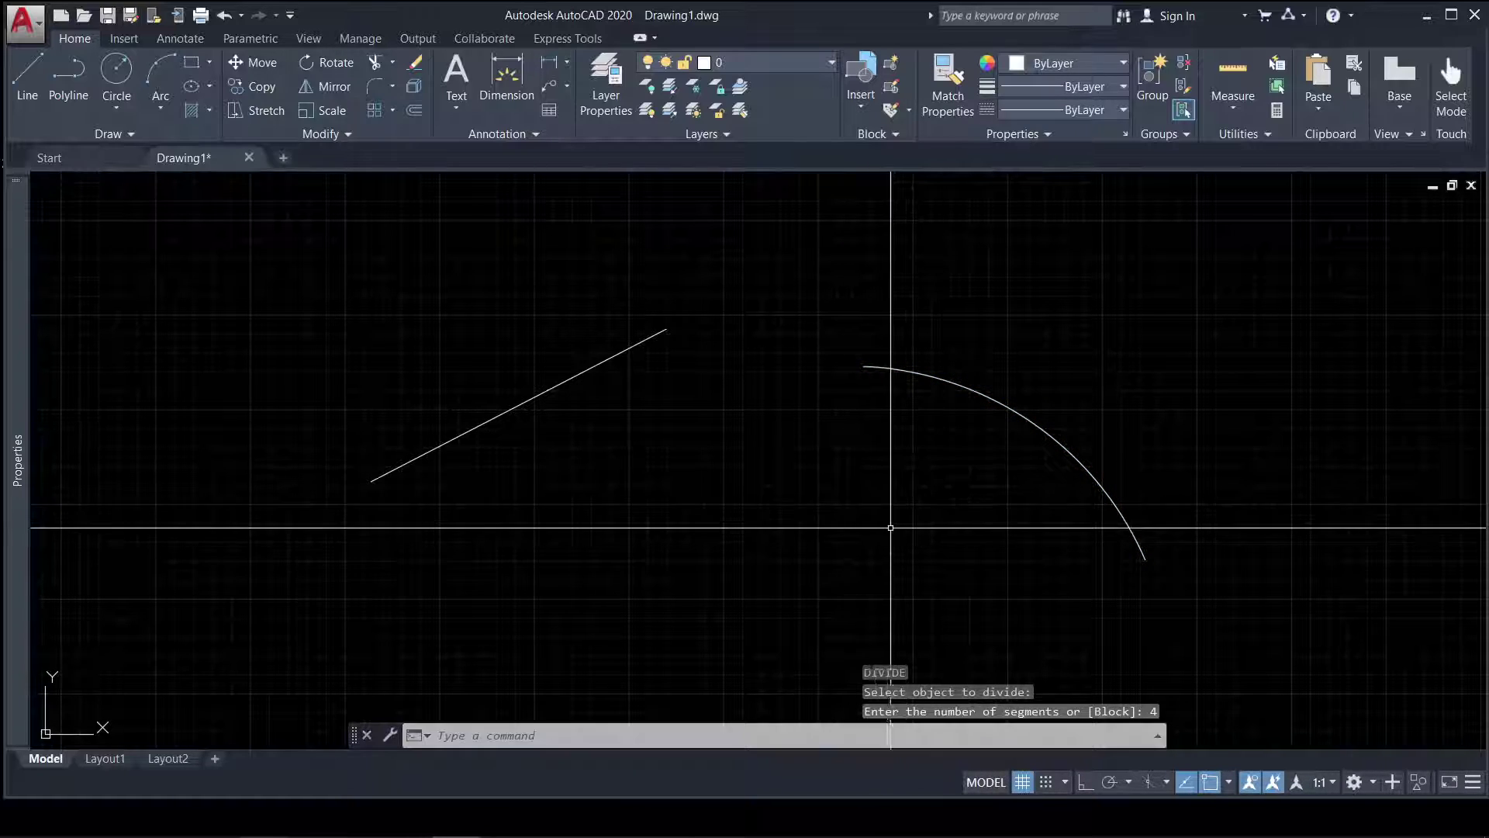
left_click(874, 294)
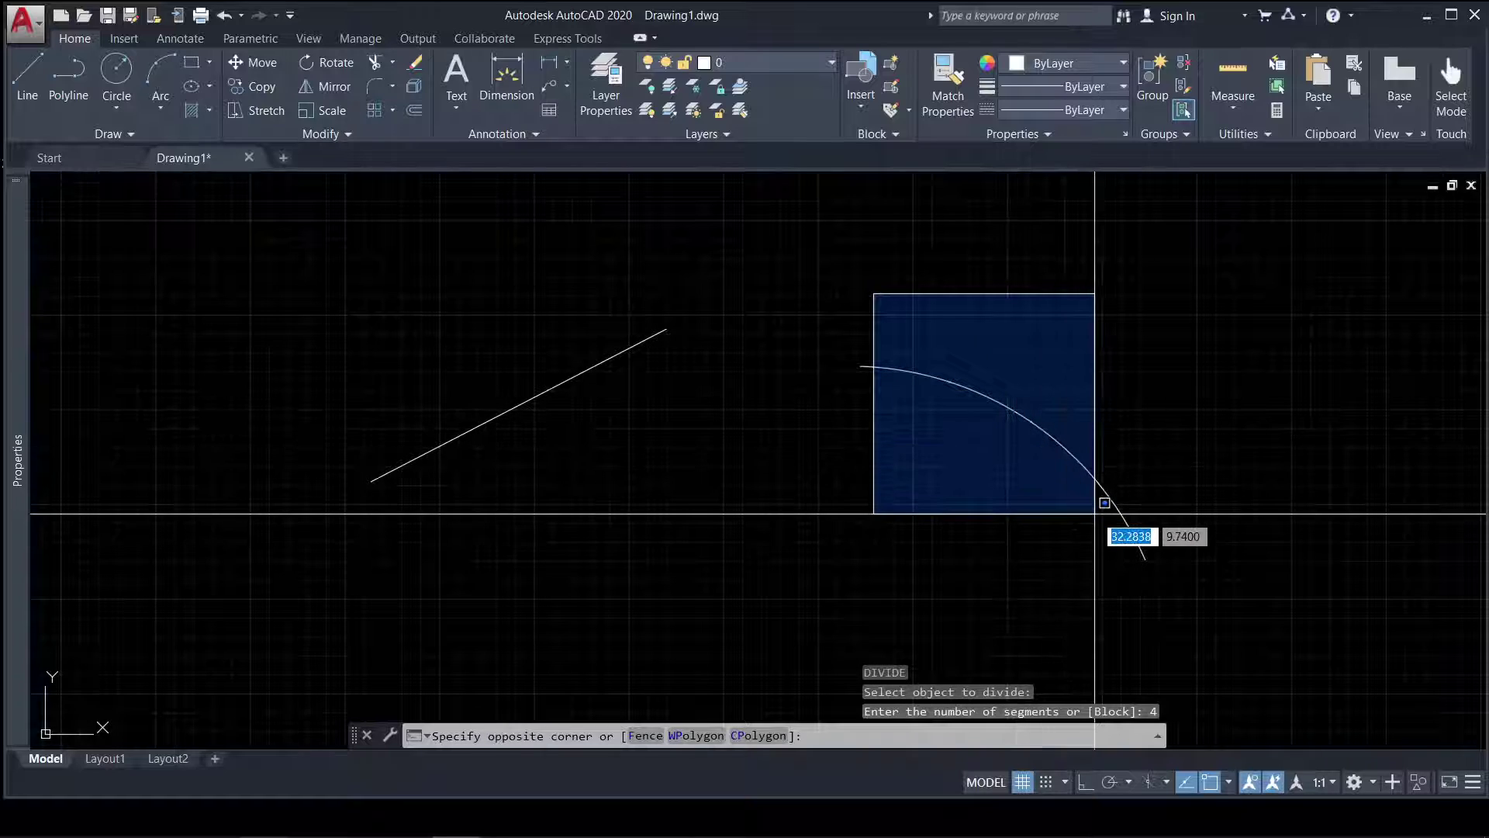
left_click(1142, 580)
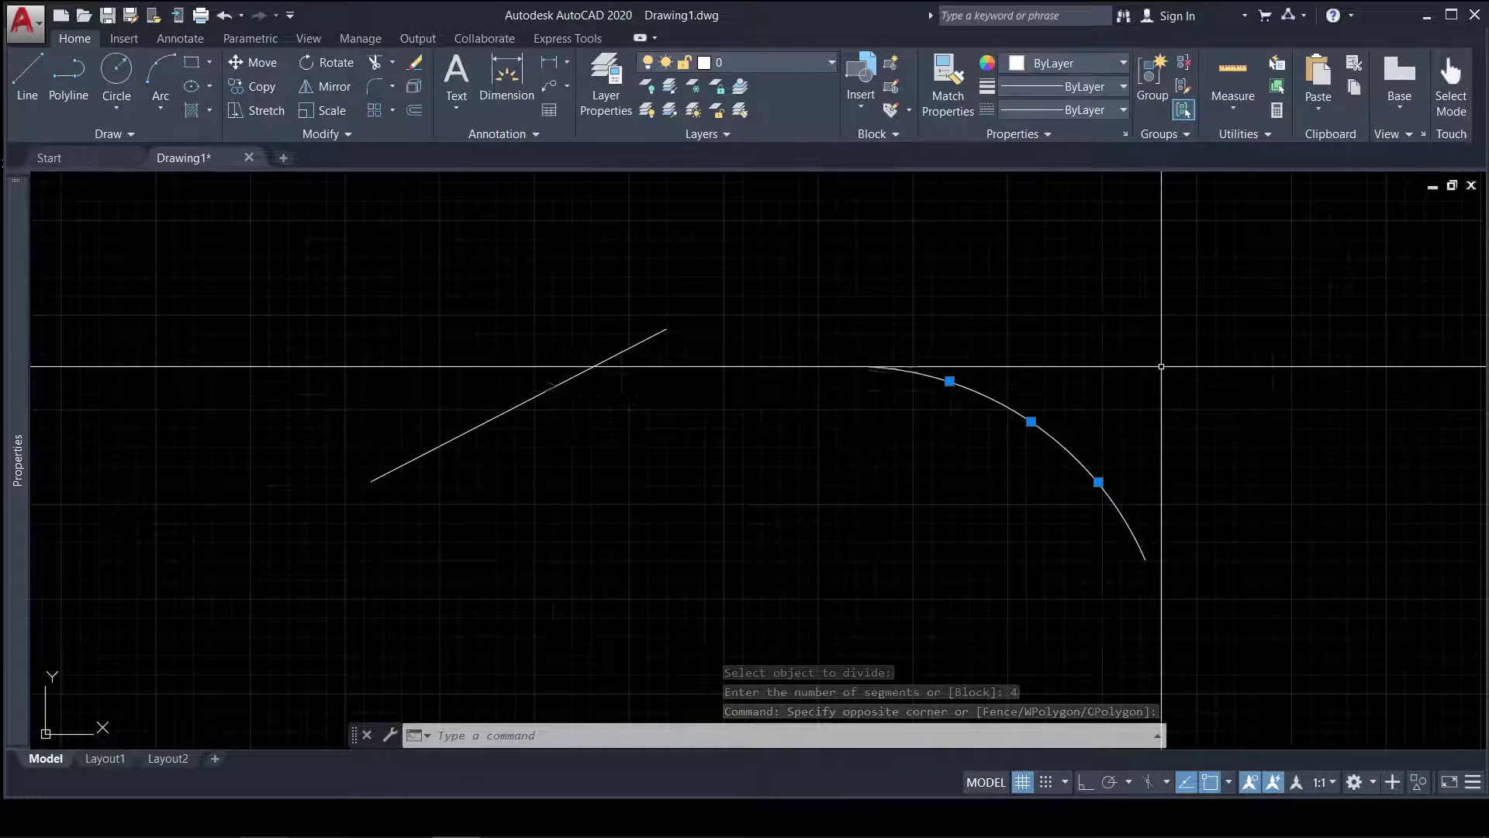
key("Escape")
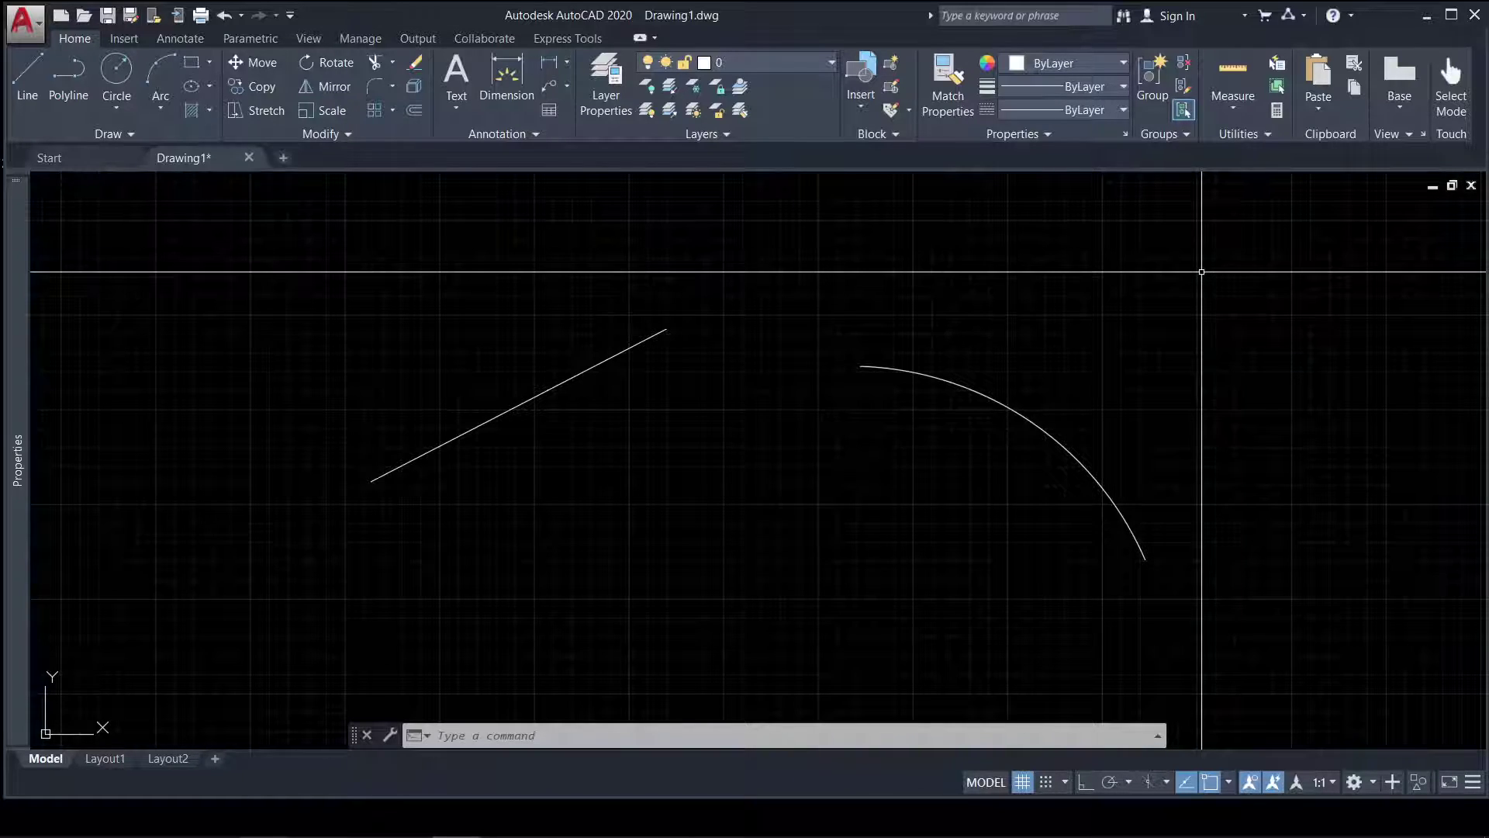
Step: Set the point style to the circle-with-X marker
type("d")
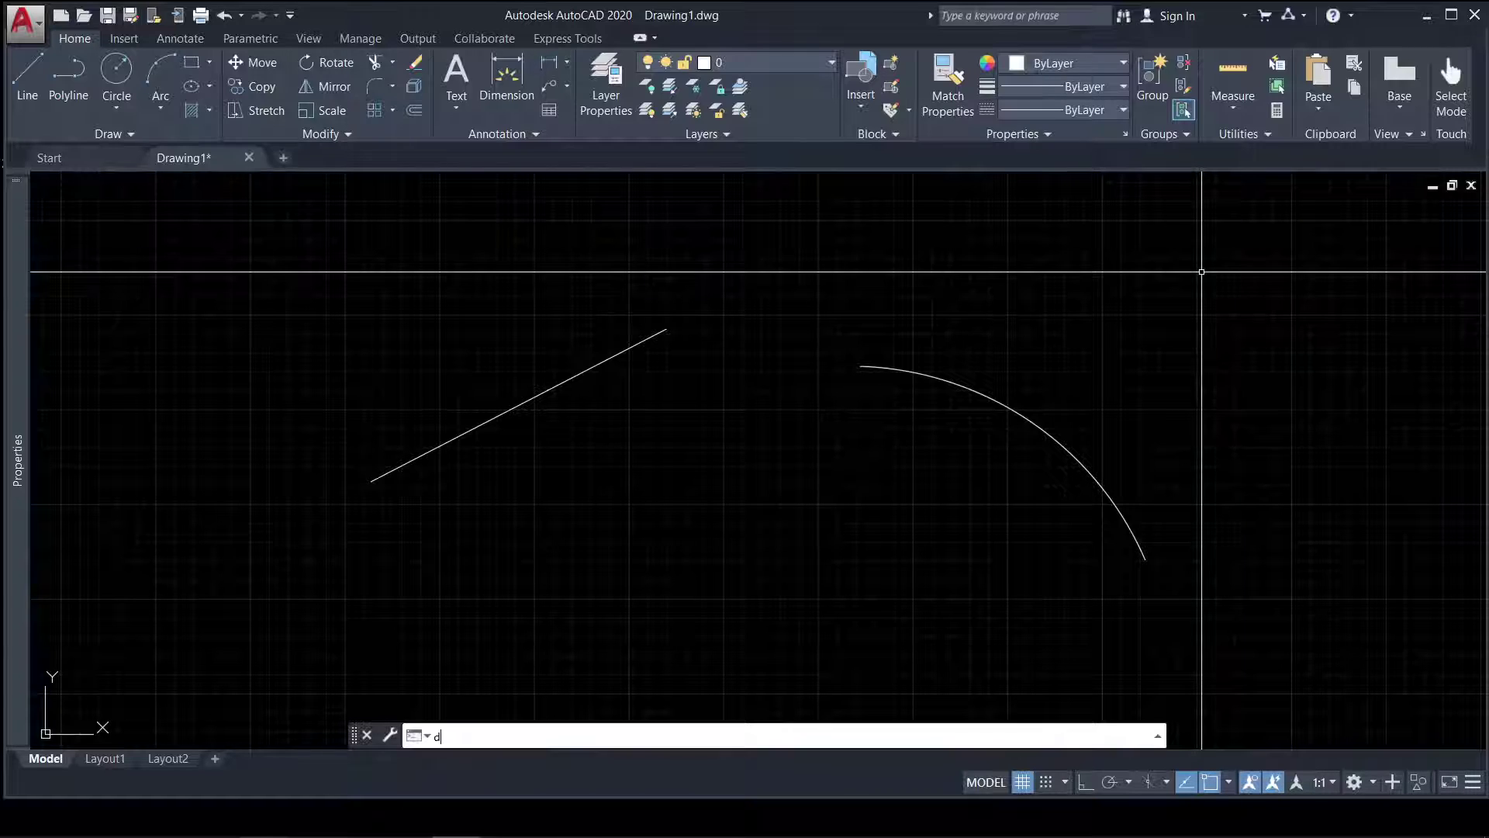
type("p")
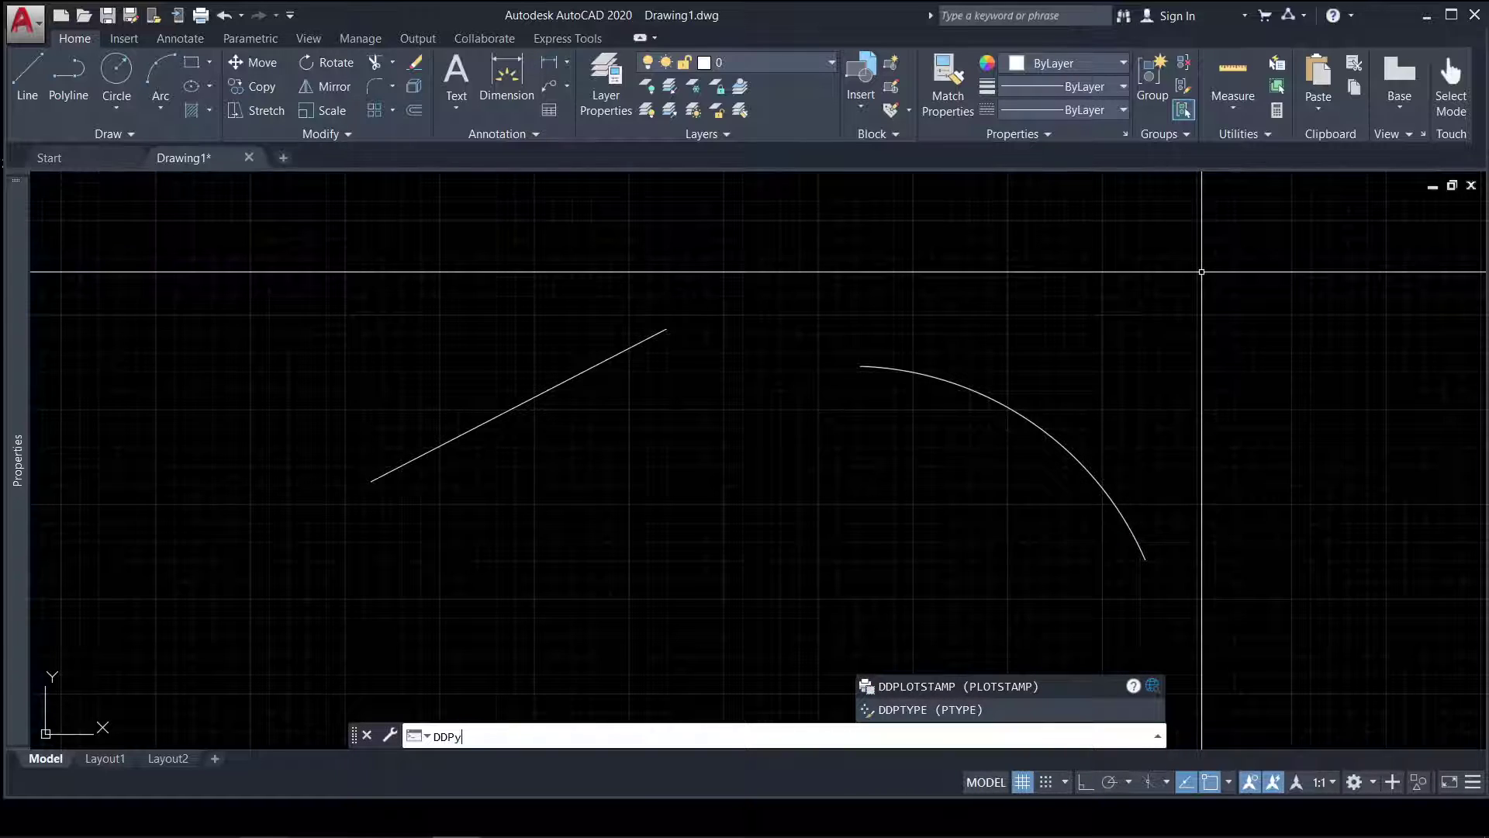
type("pe")
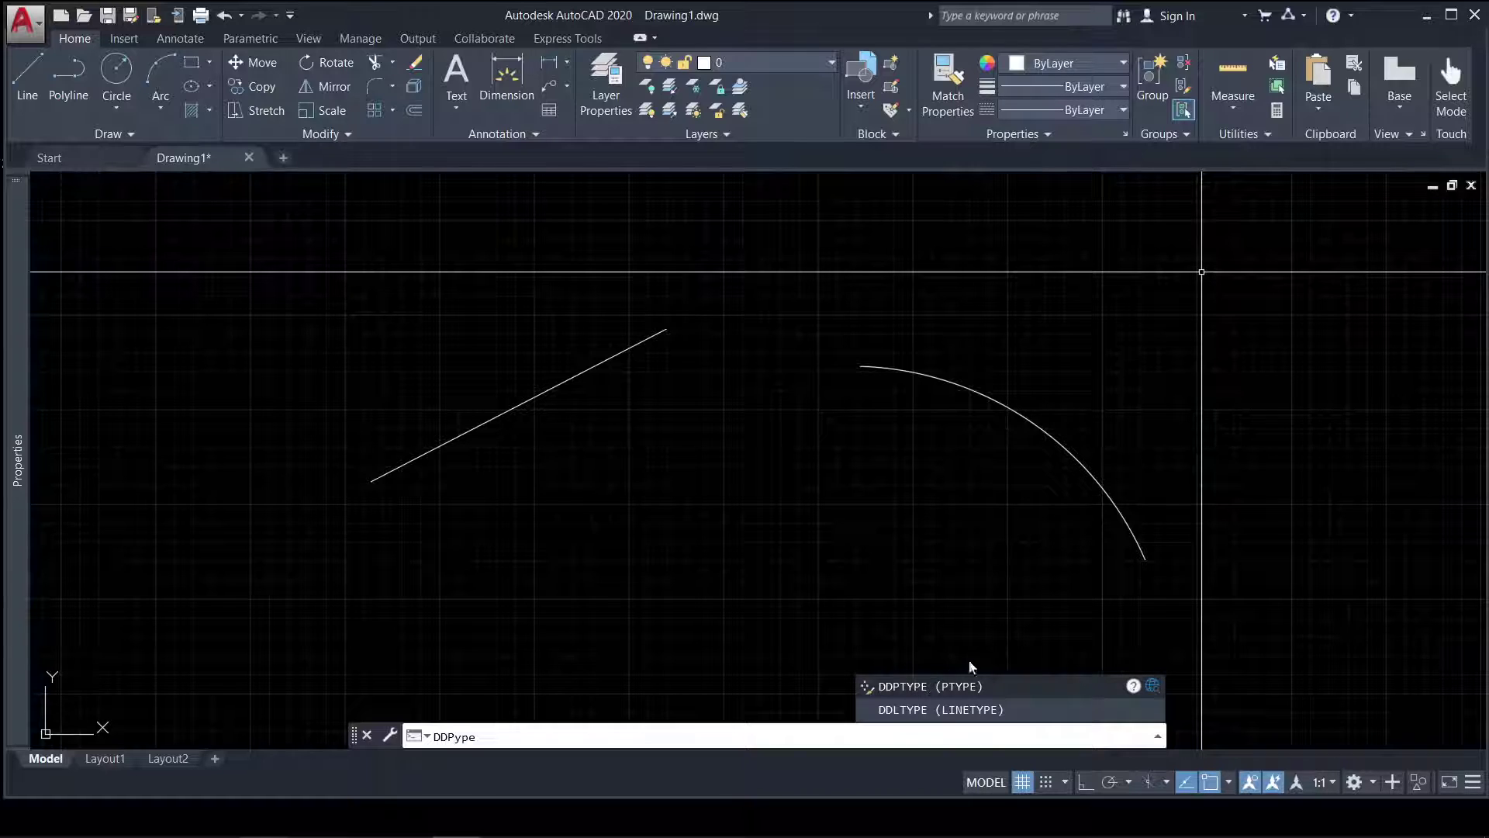
key("Return")
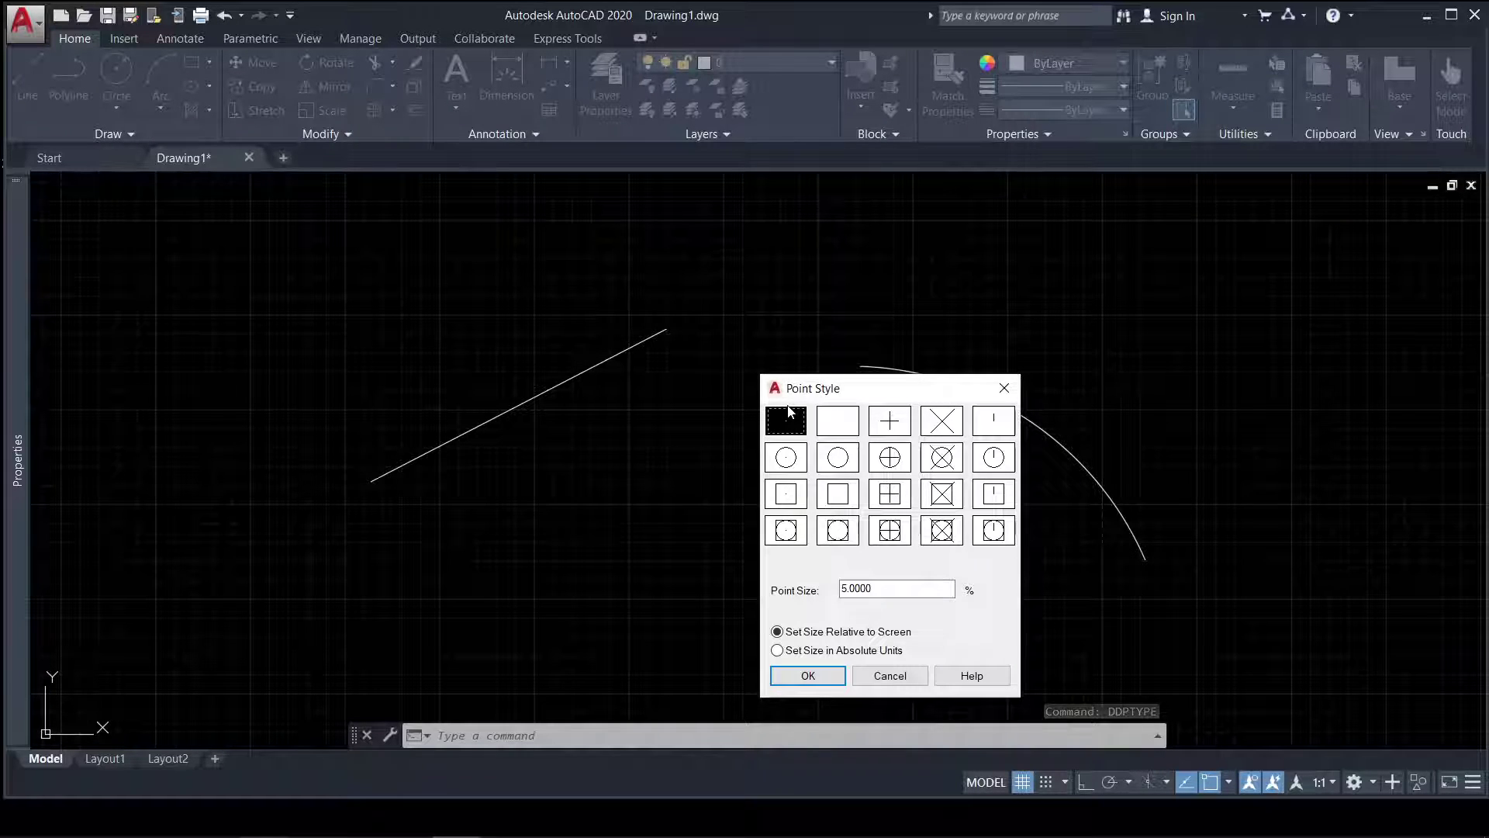
left_click(948, 463)
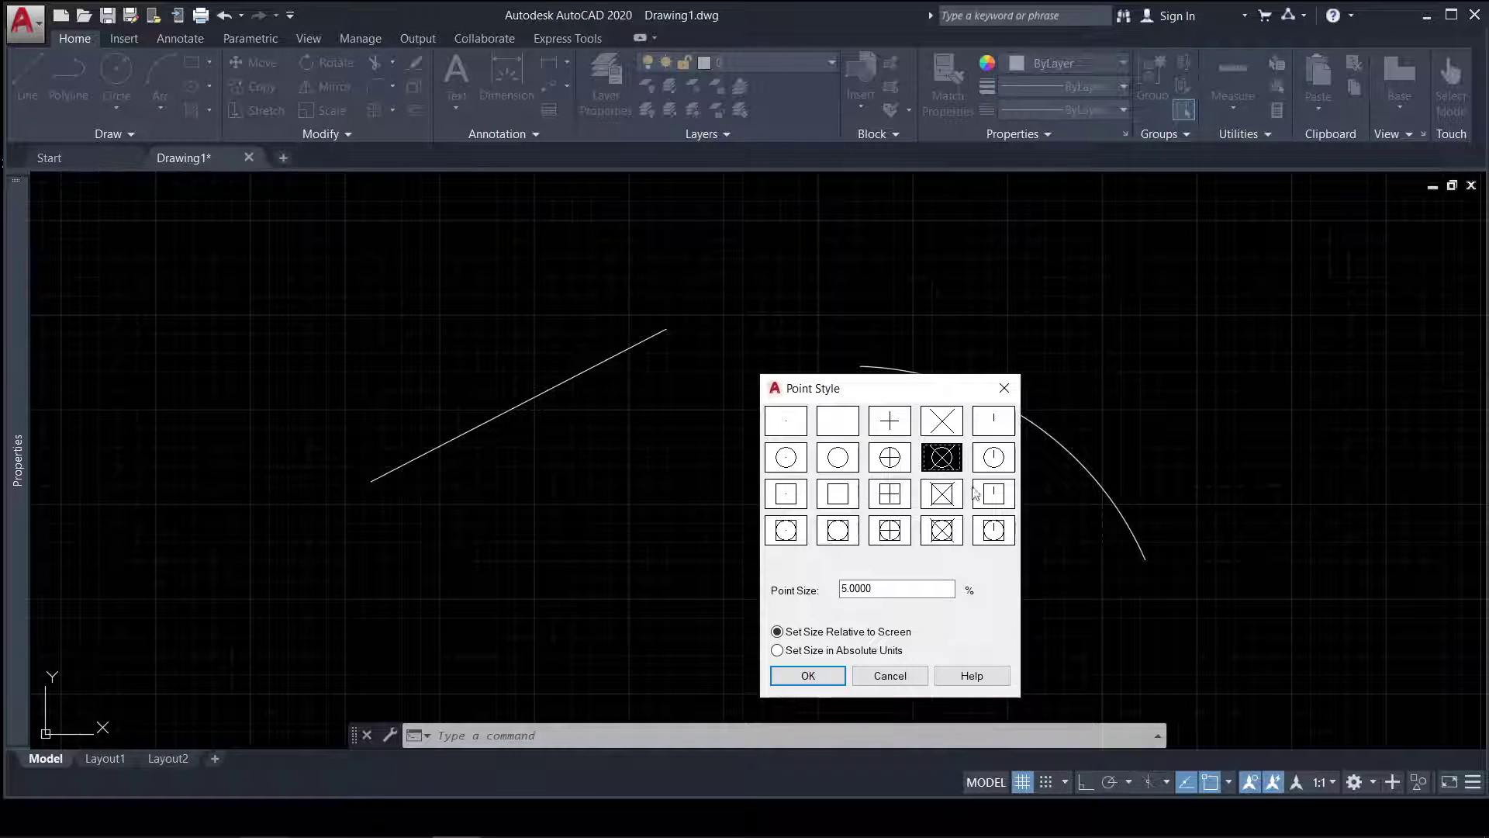
left_click(808, 675)
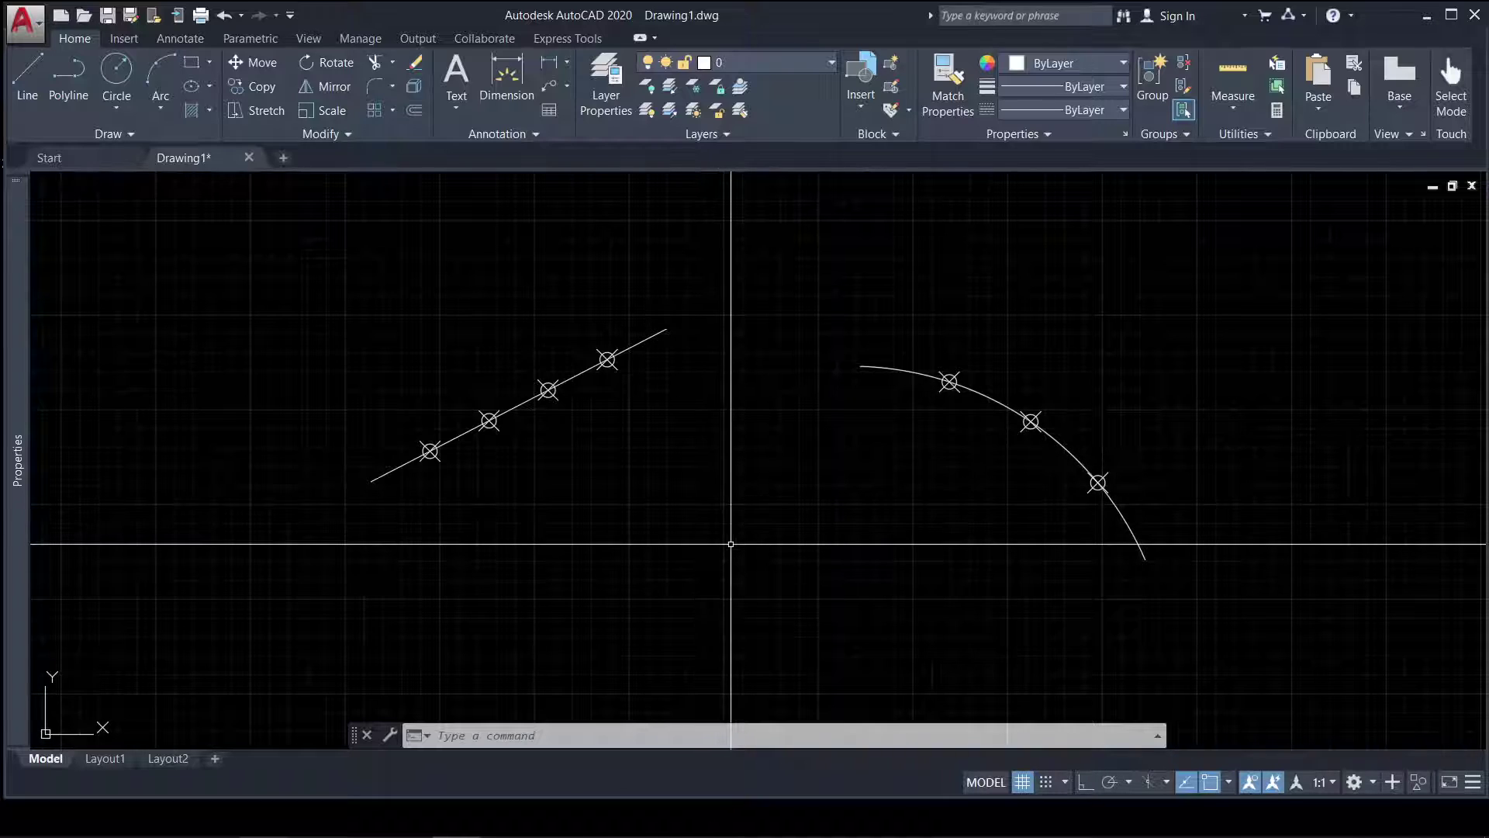
Step: Draw a zigzag of lines alternating between the line's nodes and the arc's nodes
type("line")
key("Return")
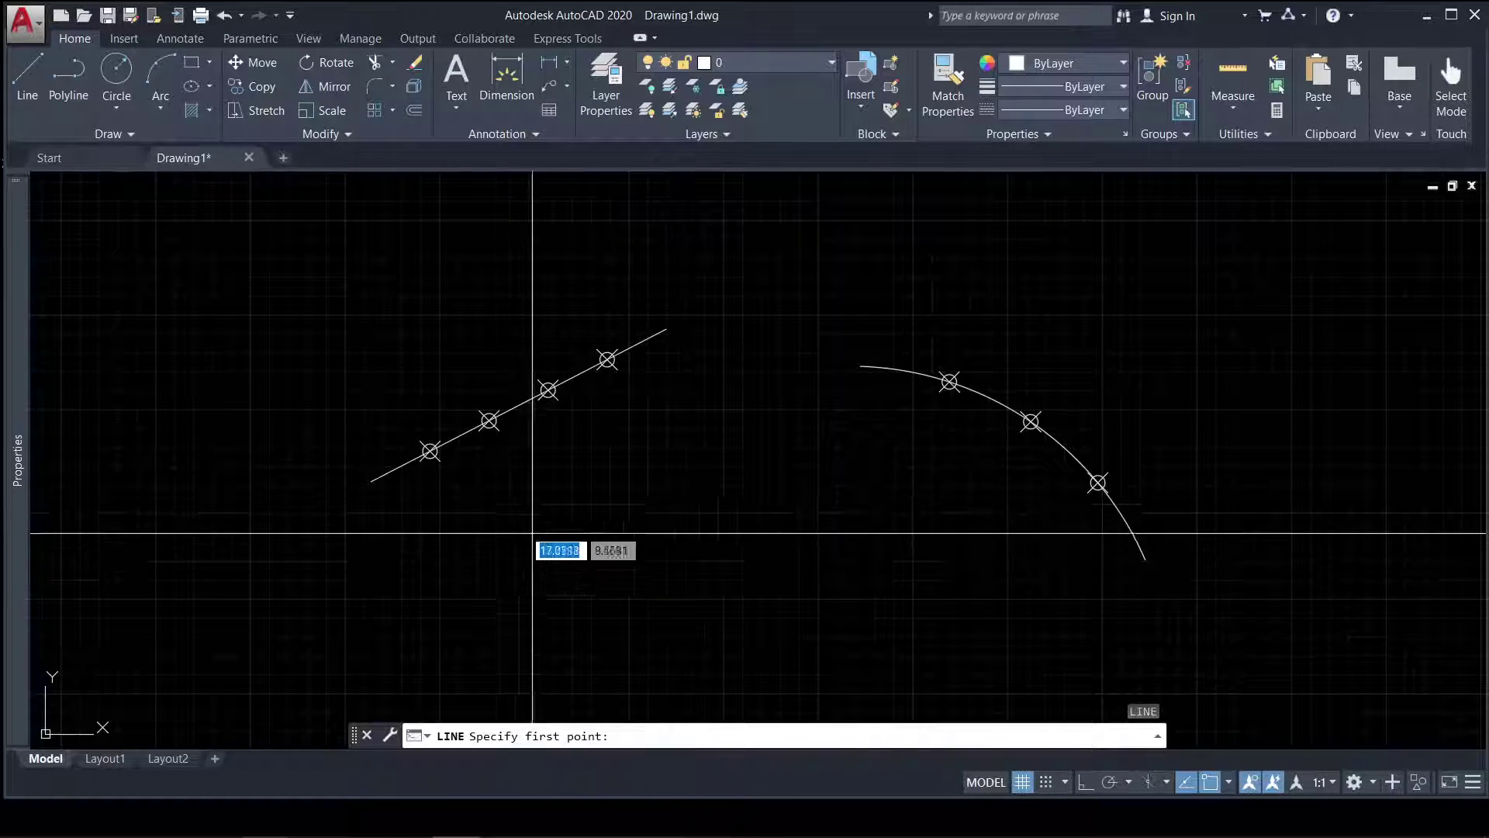
left_click(430, 450)
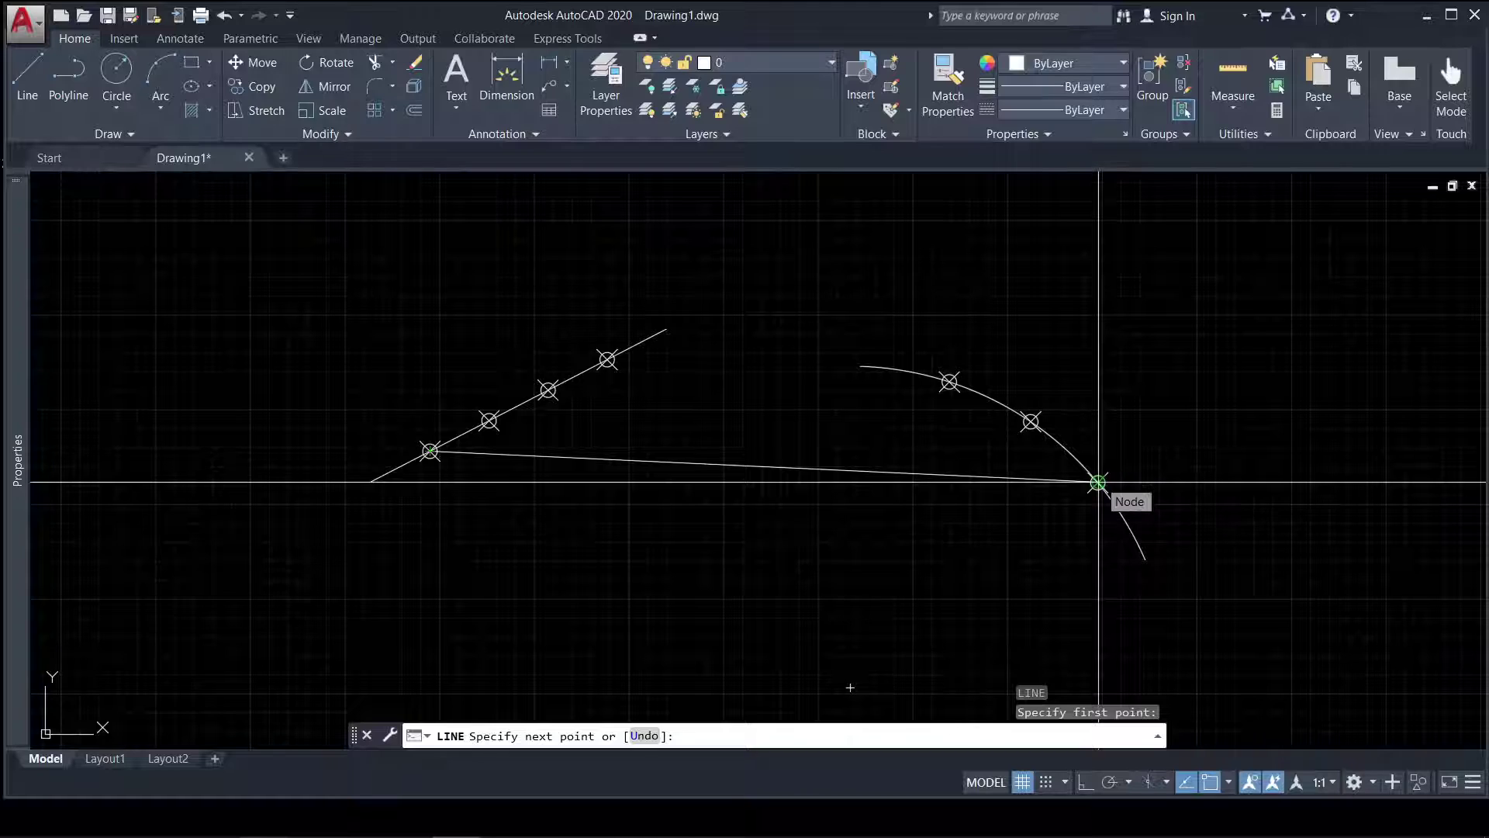
left_click(1097, 482)
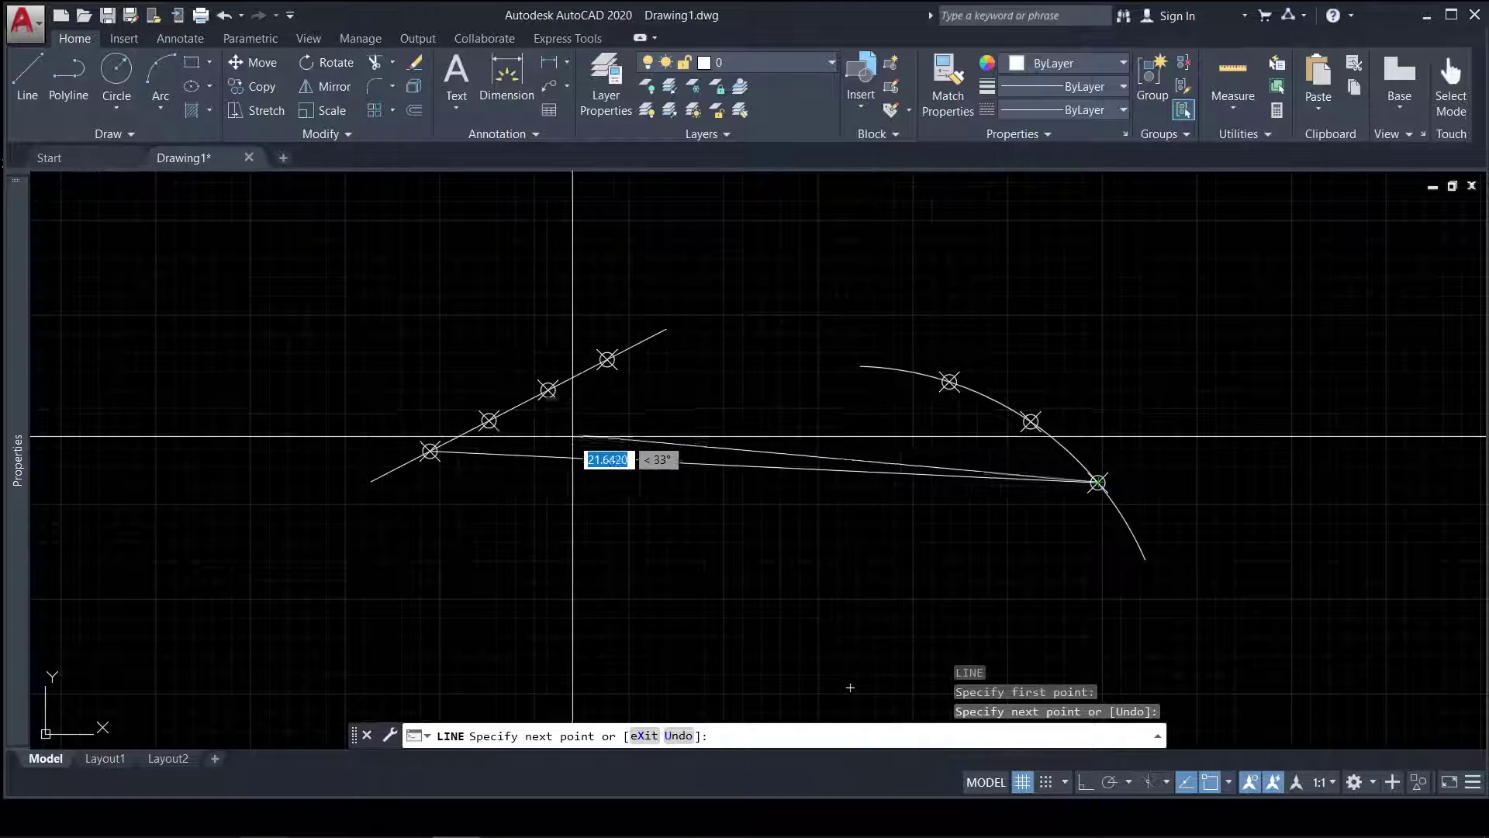
left_click(488, 419)
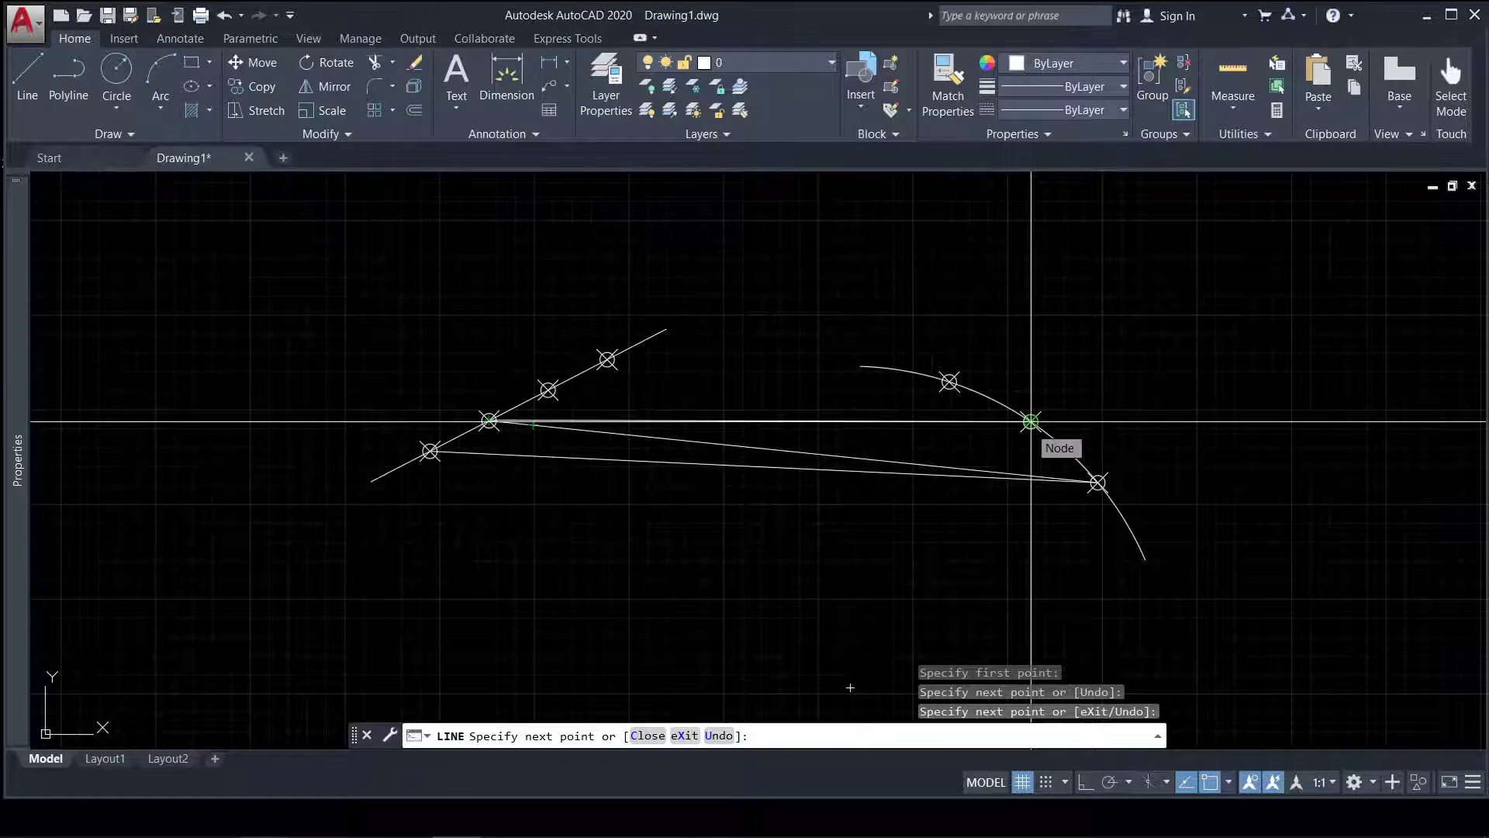
left_click(1031, 421)
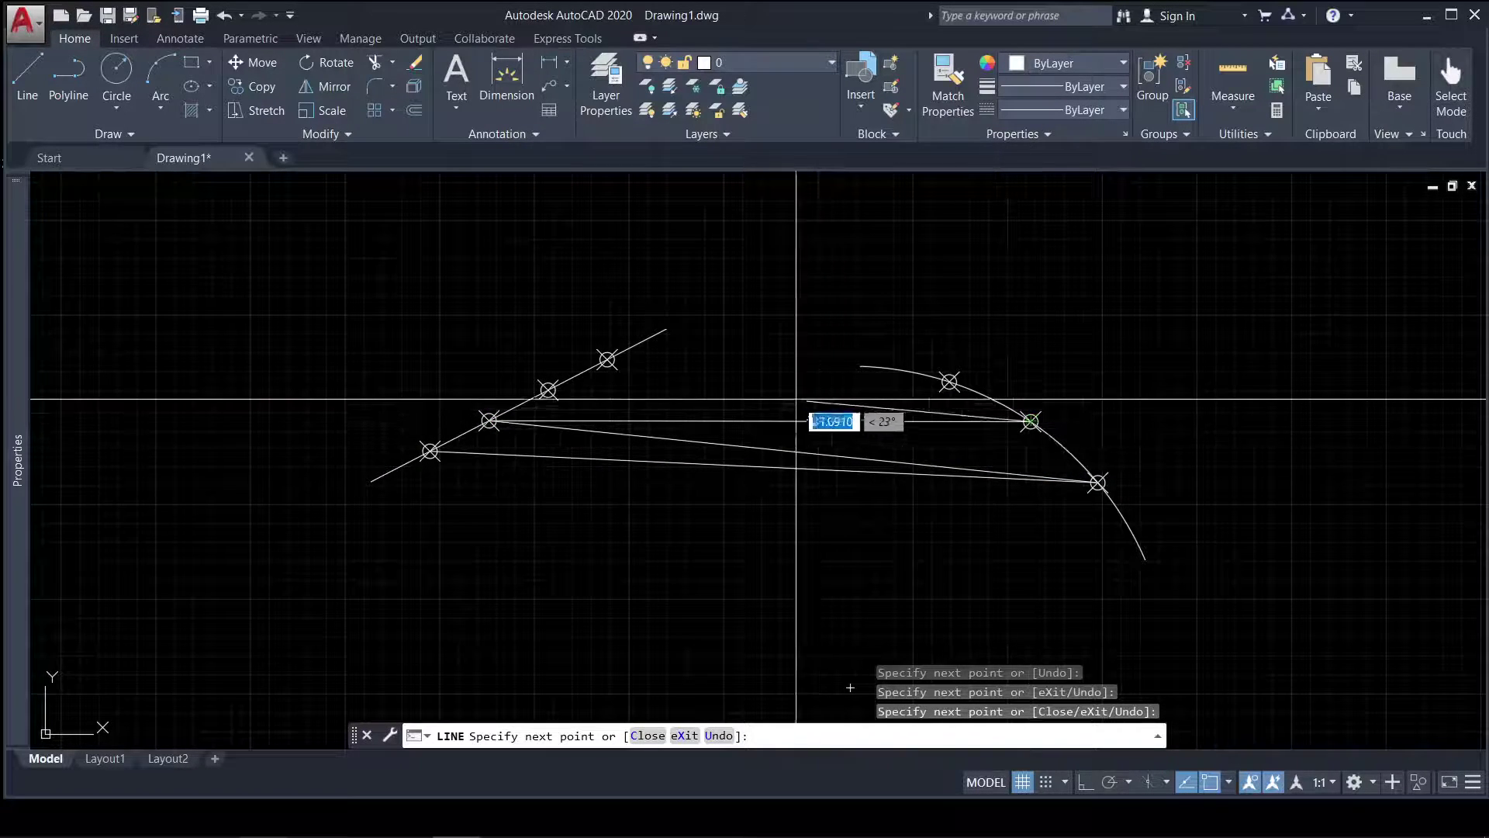
left_click(607, 359)
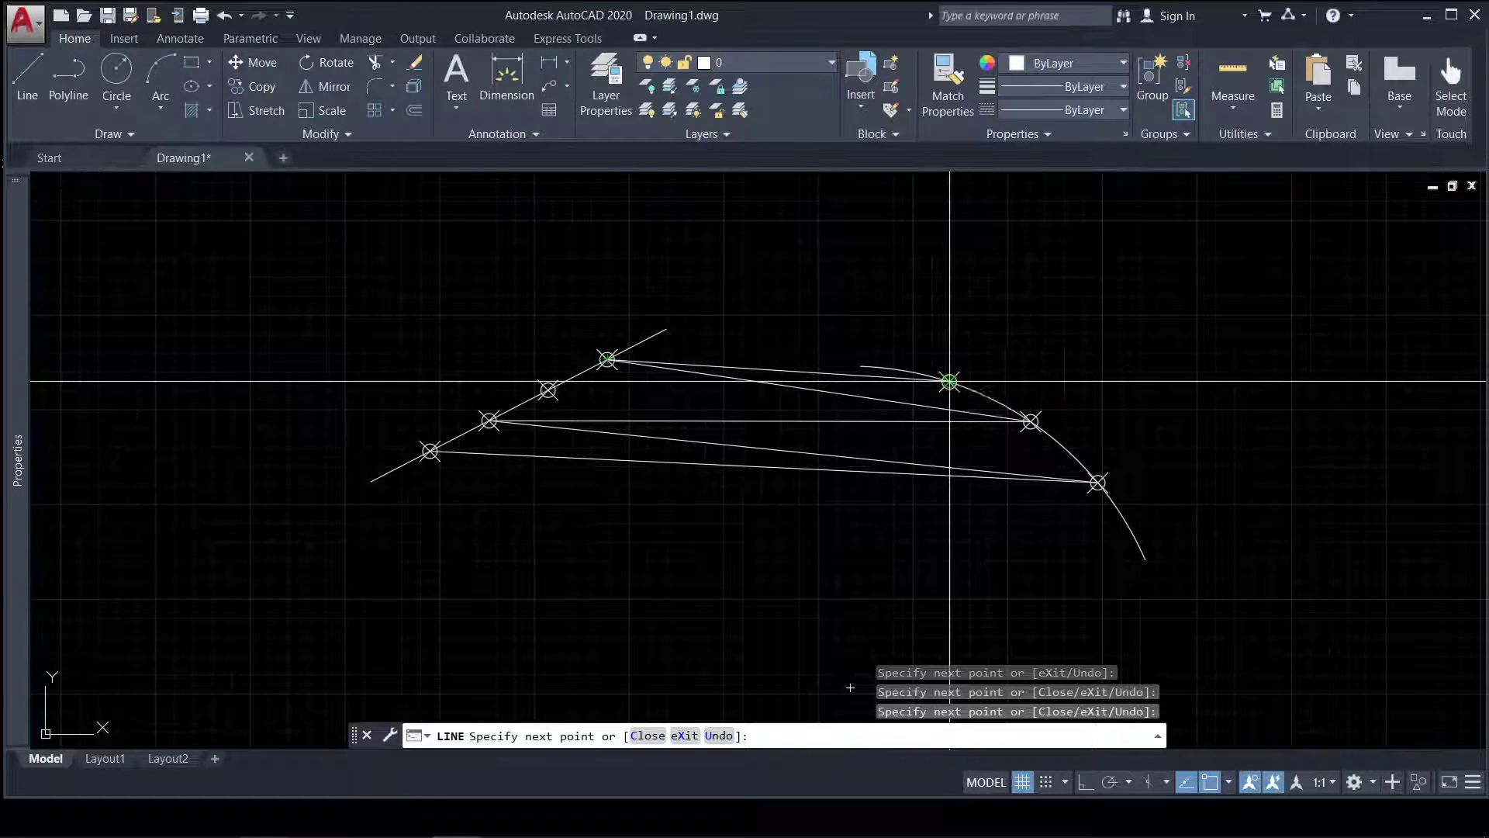
left_click(949, 381)
key("Return")
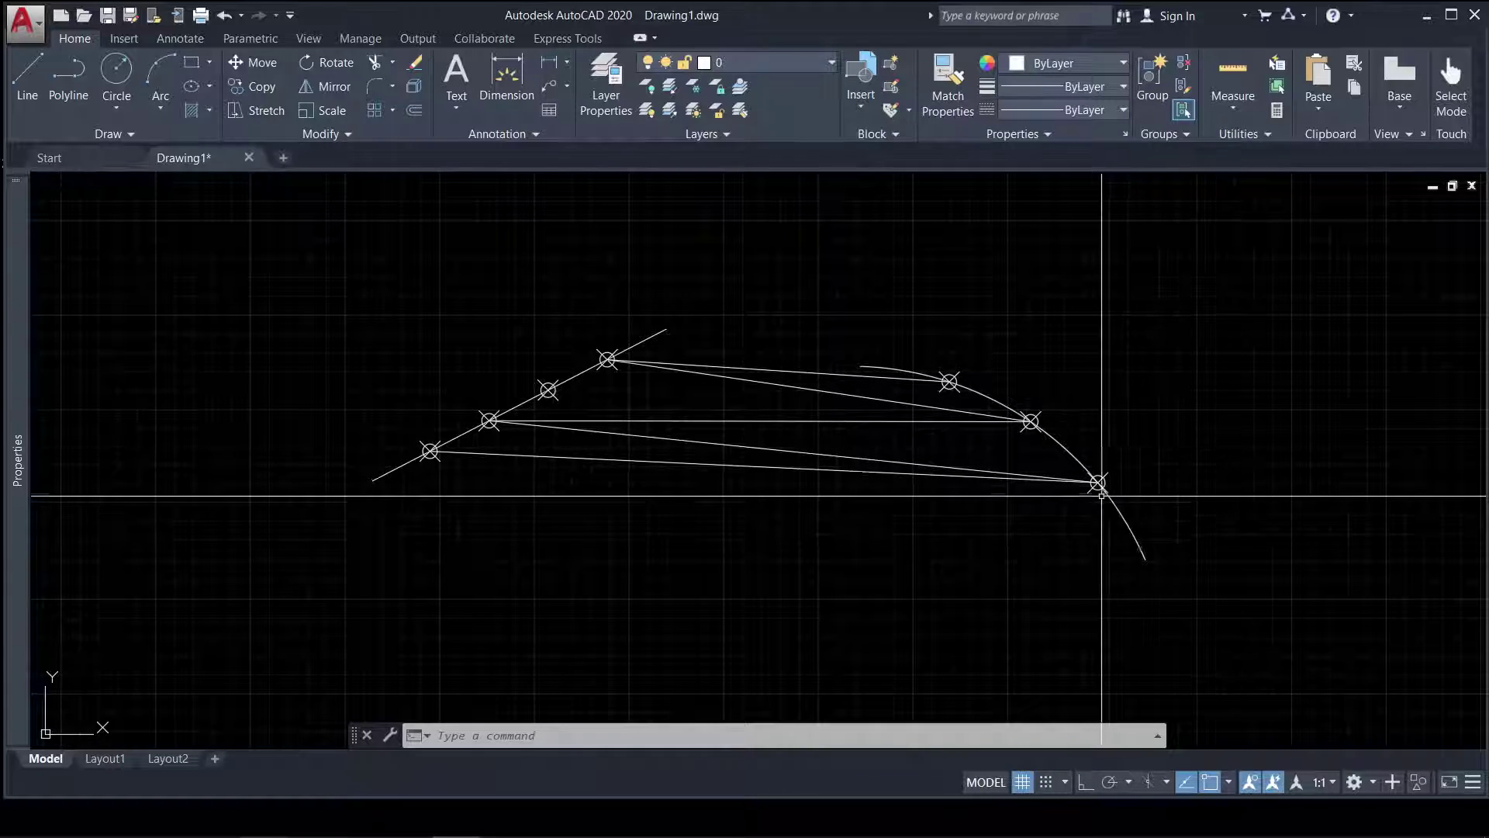
Step: Delete the five connecting lines
left_click(1189, 582)
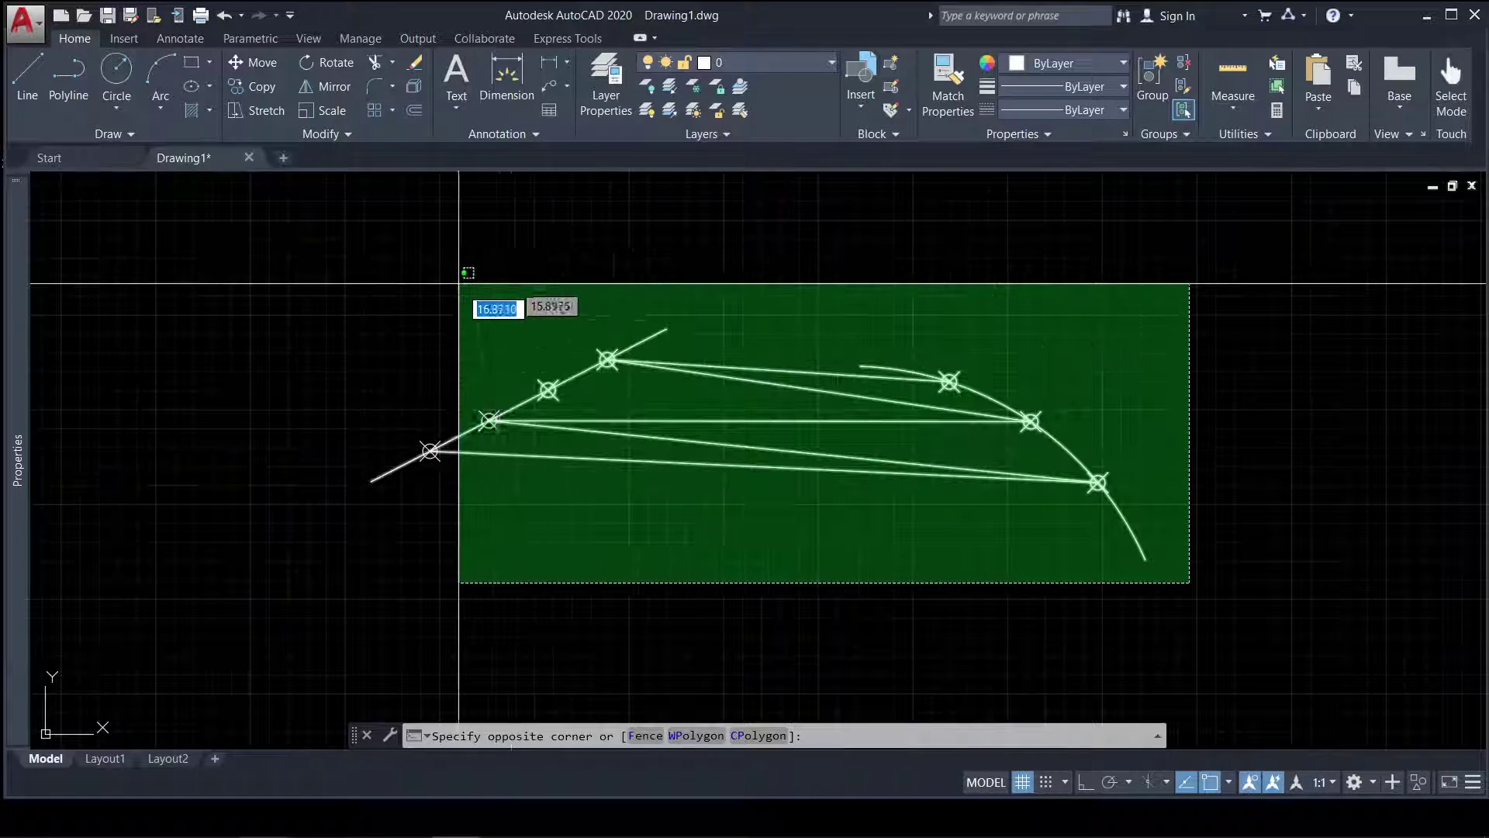
key("Escape")
key("Escape")
key("Escape")
left_click(840, 506)
left_click(761, 320)
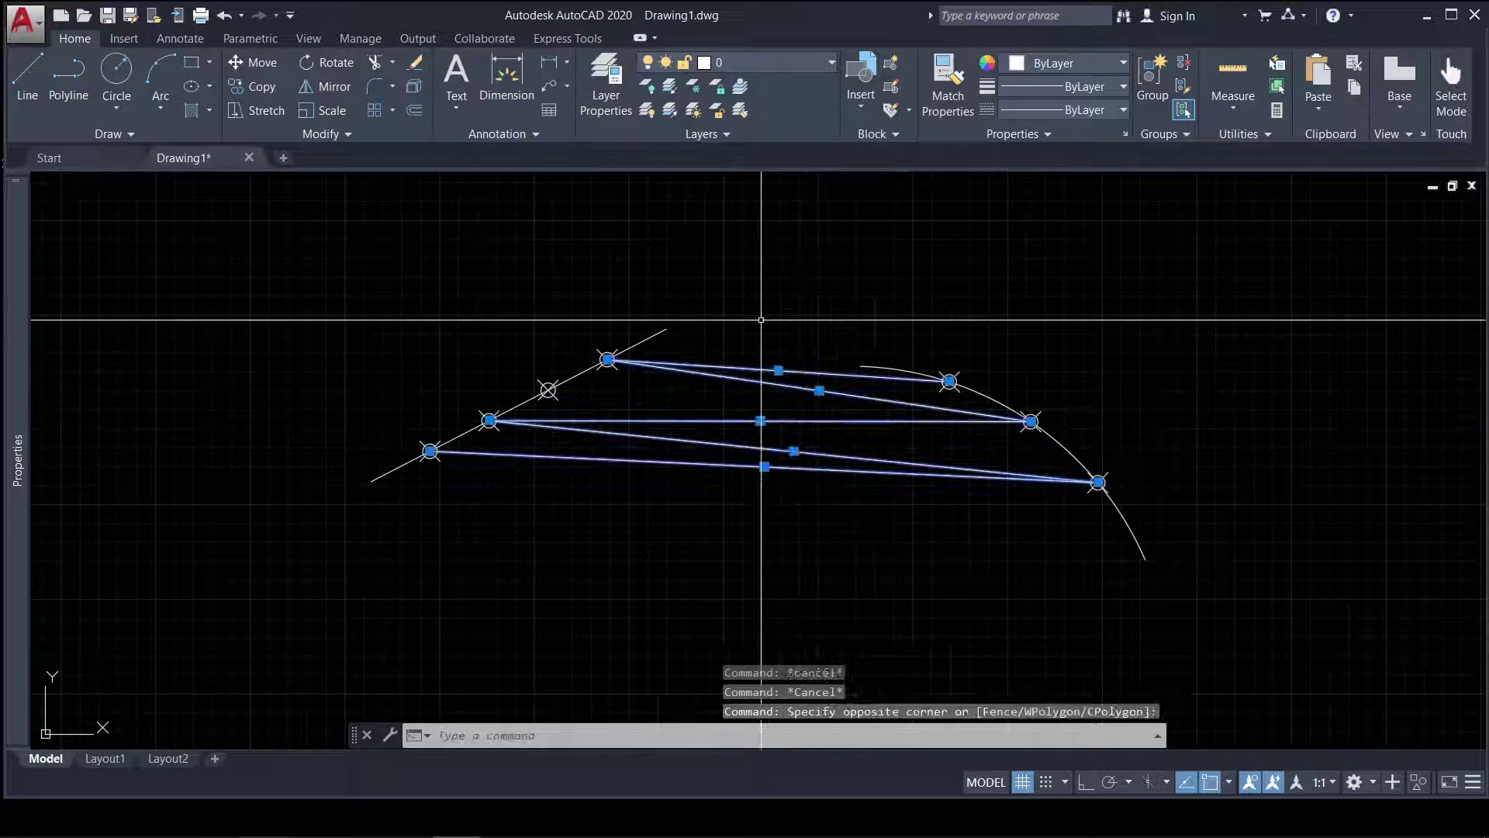
key("Delete")
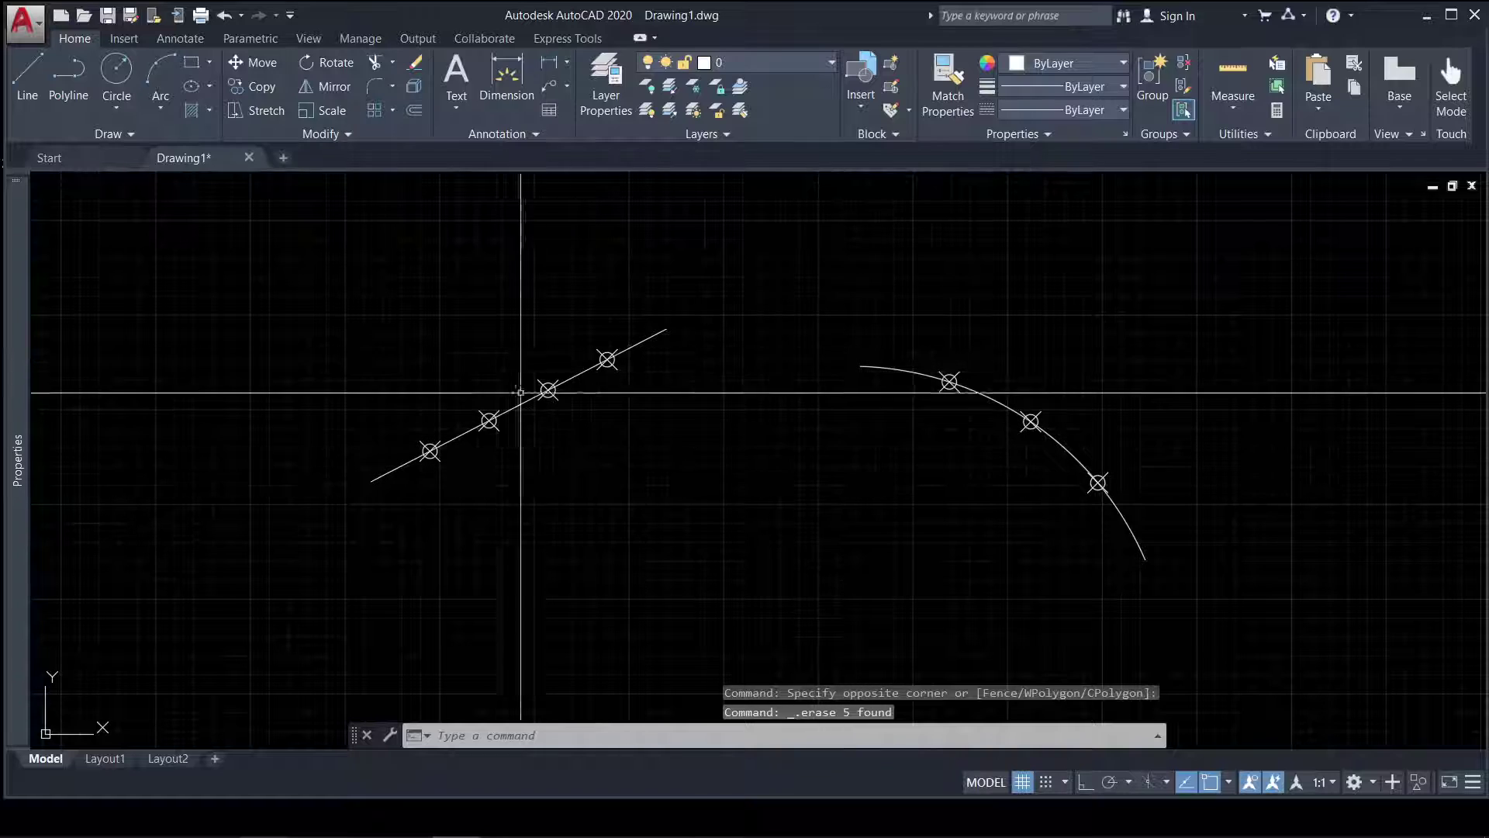
Step: Delete the four point markers on the line and the three on the arc
left_click(382, 284)
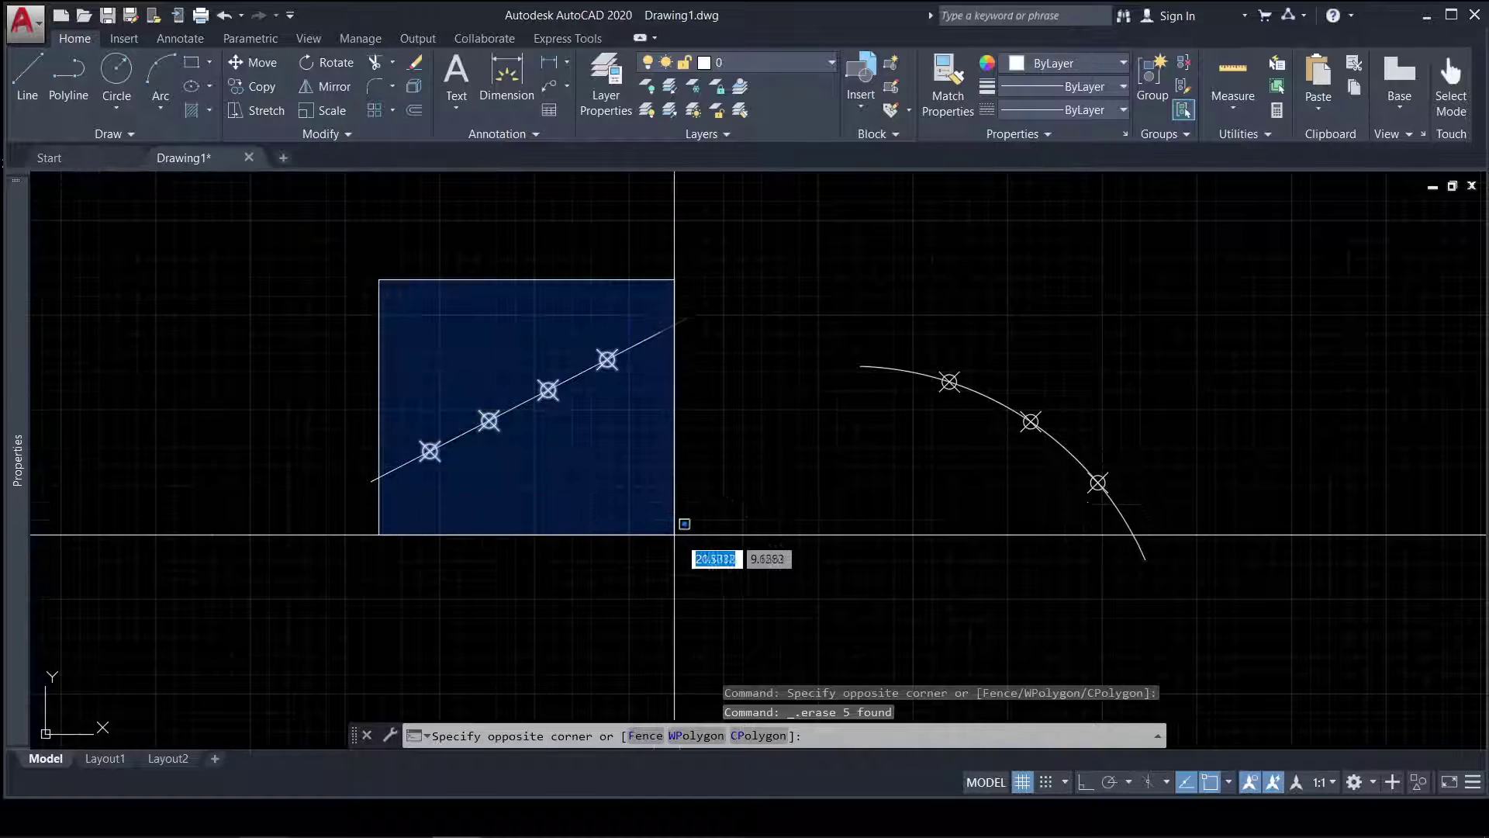
left_click(792, 488)
key("Delete")
left_click(920, 311)
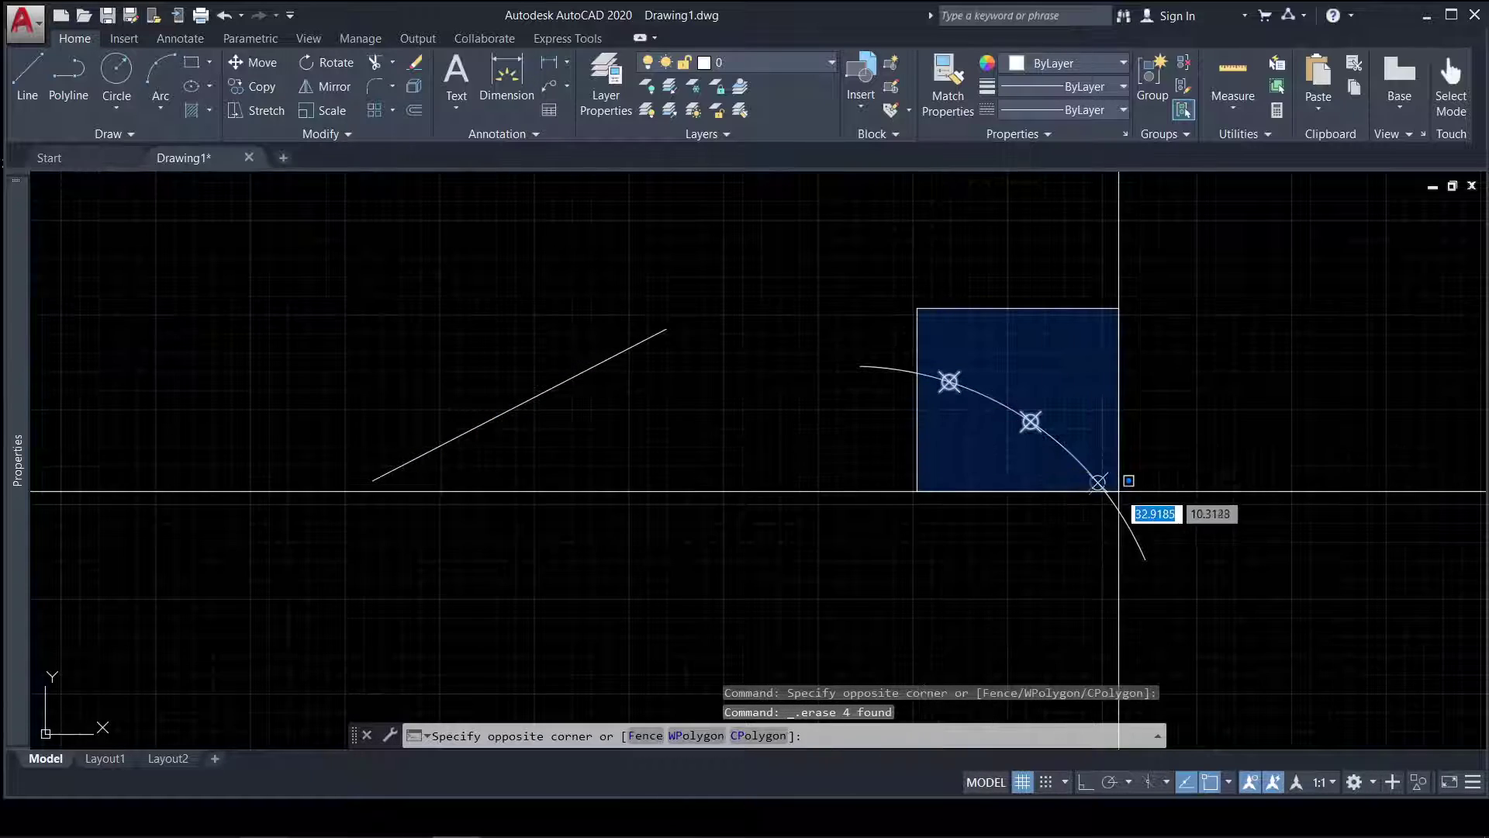
left_click(1120, 489)
key("Delete")
Step: Check the line's length with DIST between its two endpoints
type("D")
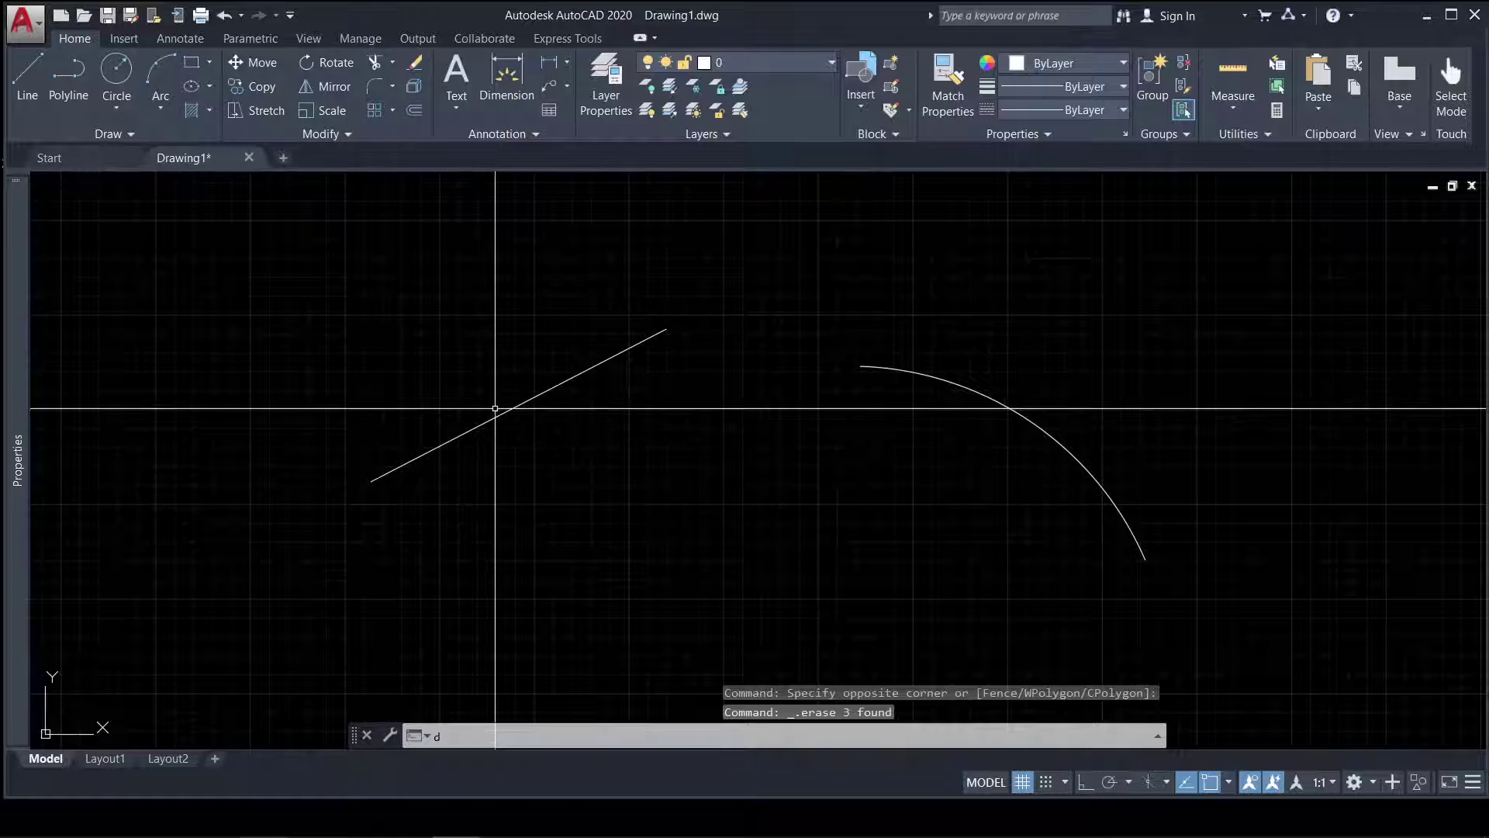
type("I")
key("Return")
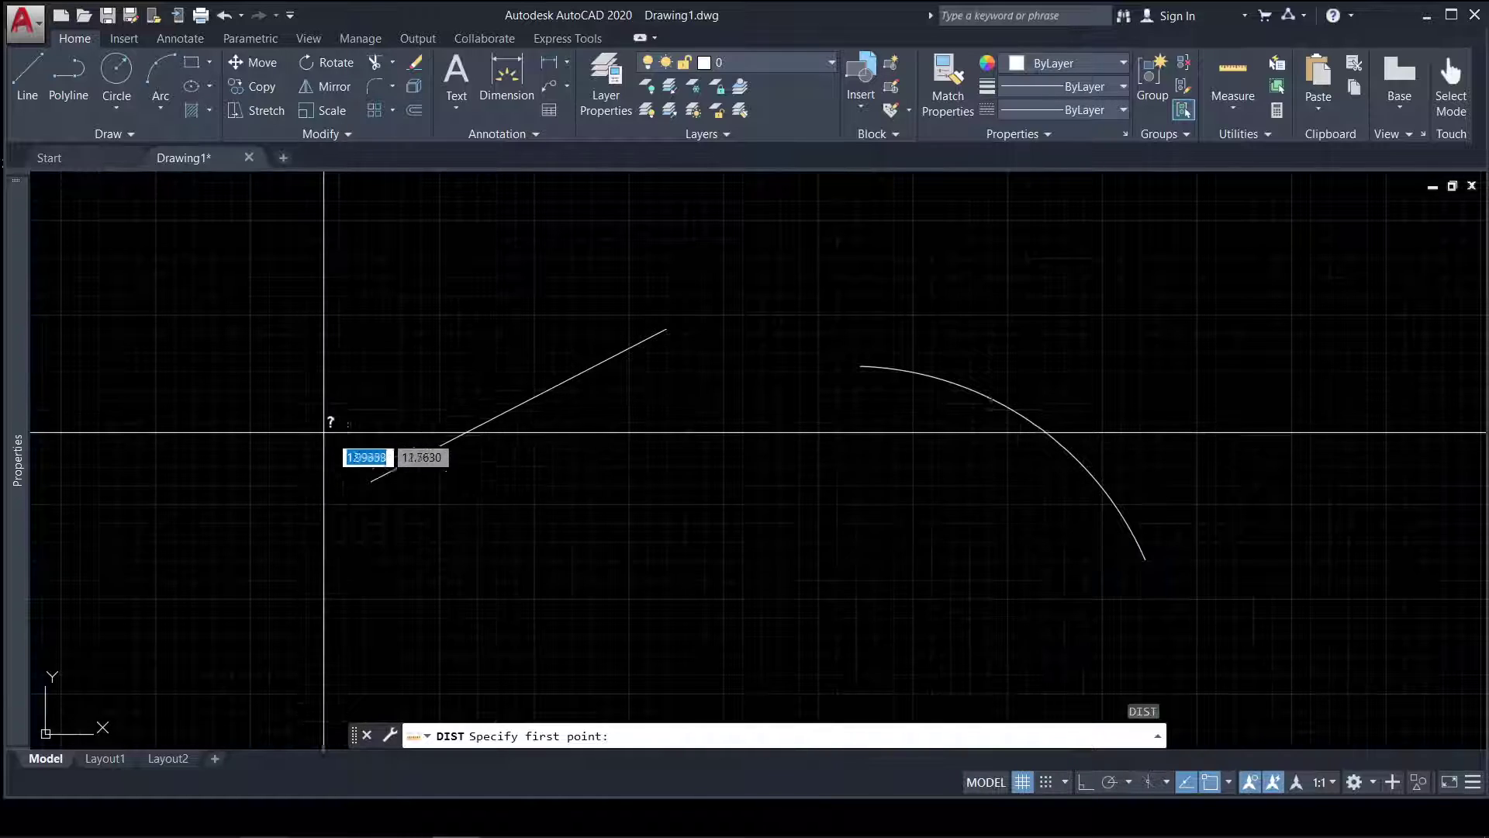
left_click(380, 476)
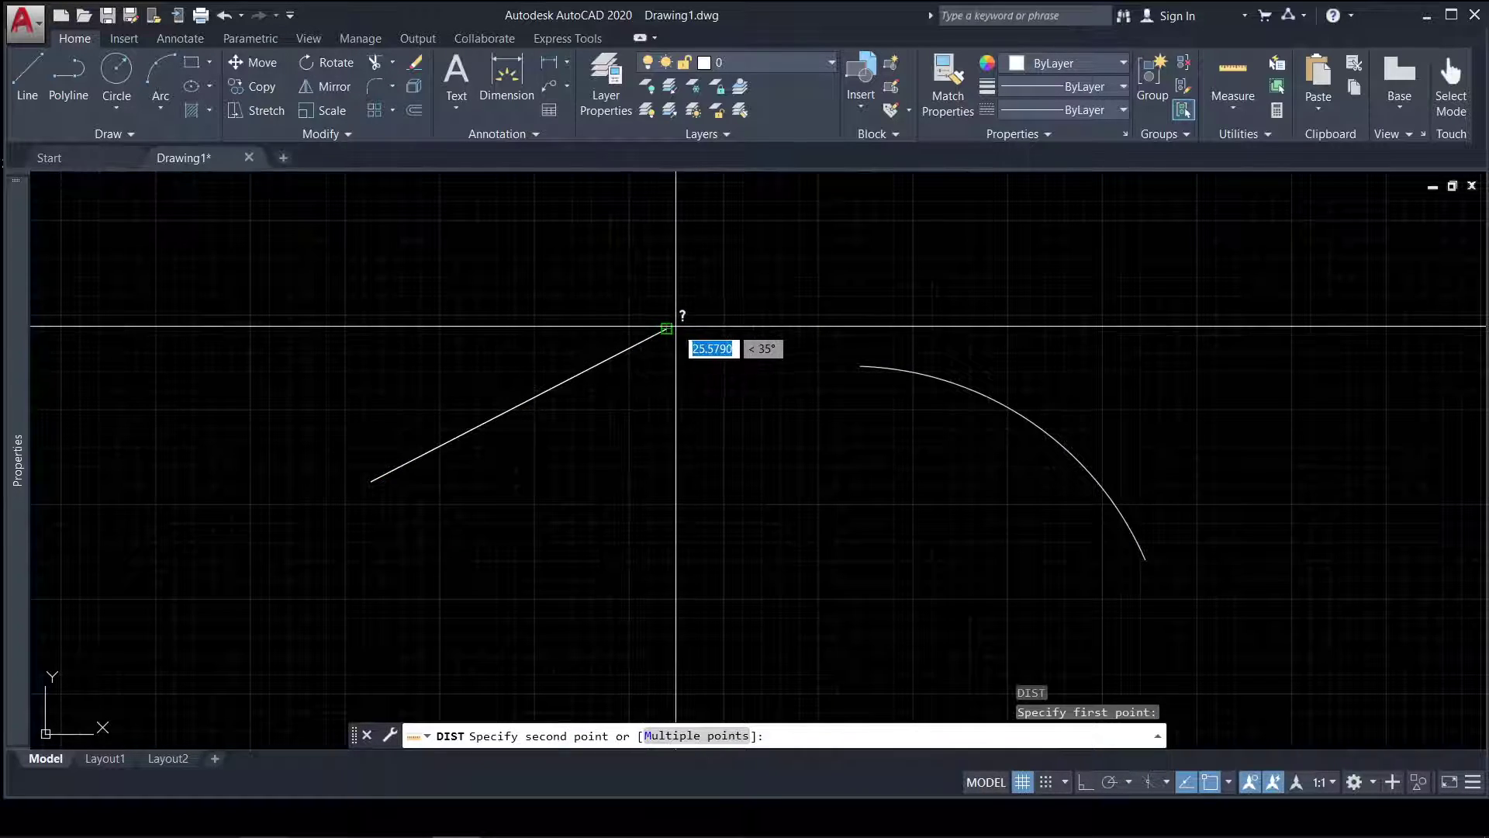
left_click(642, 329)
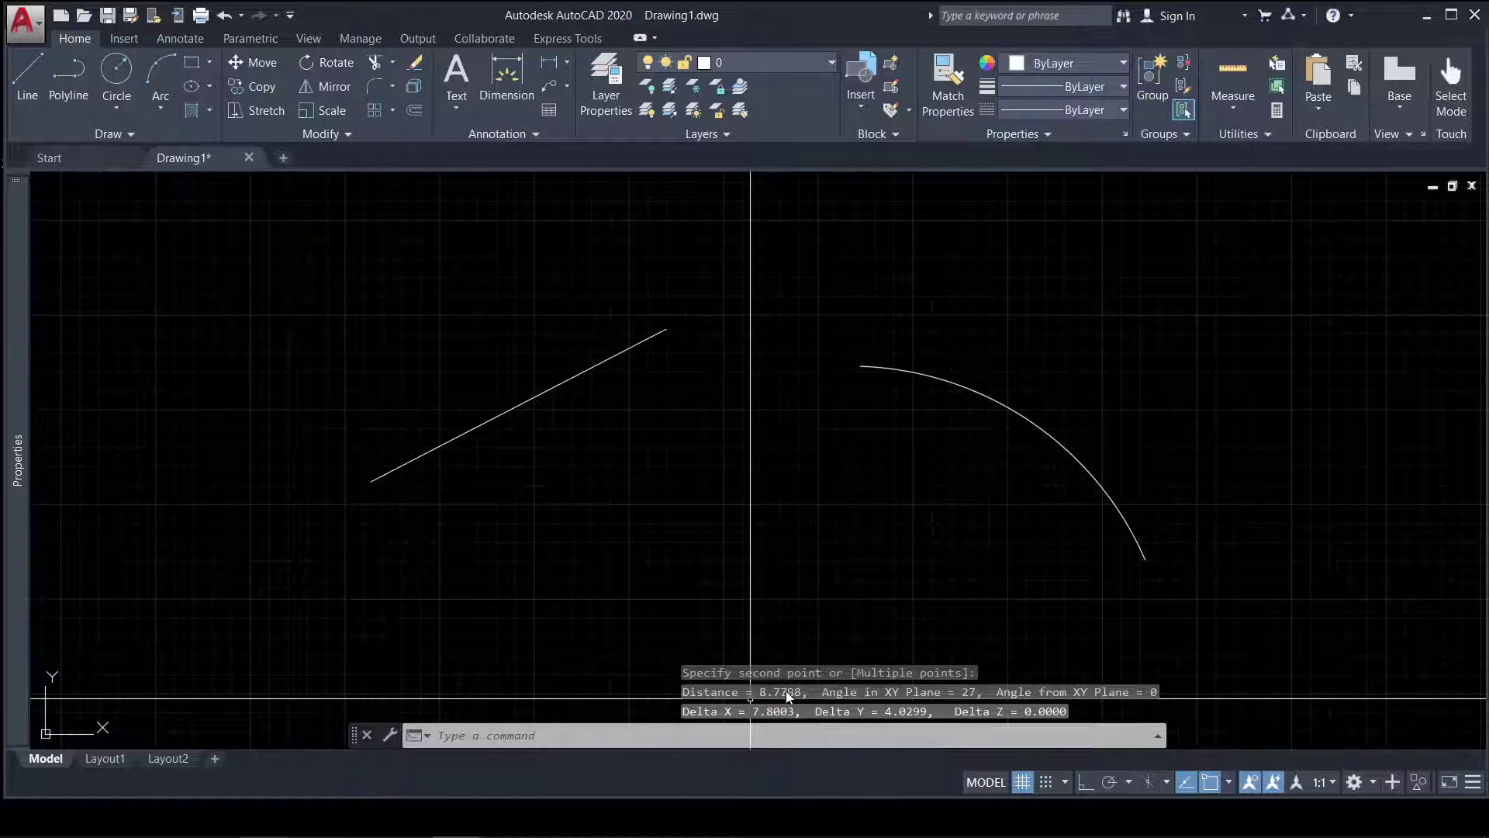
key("Escape")
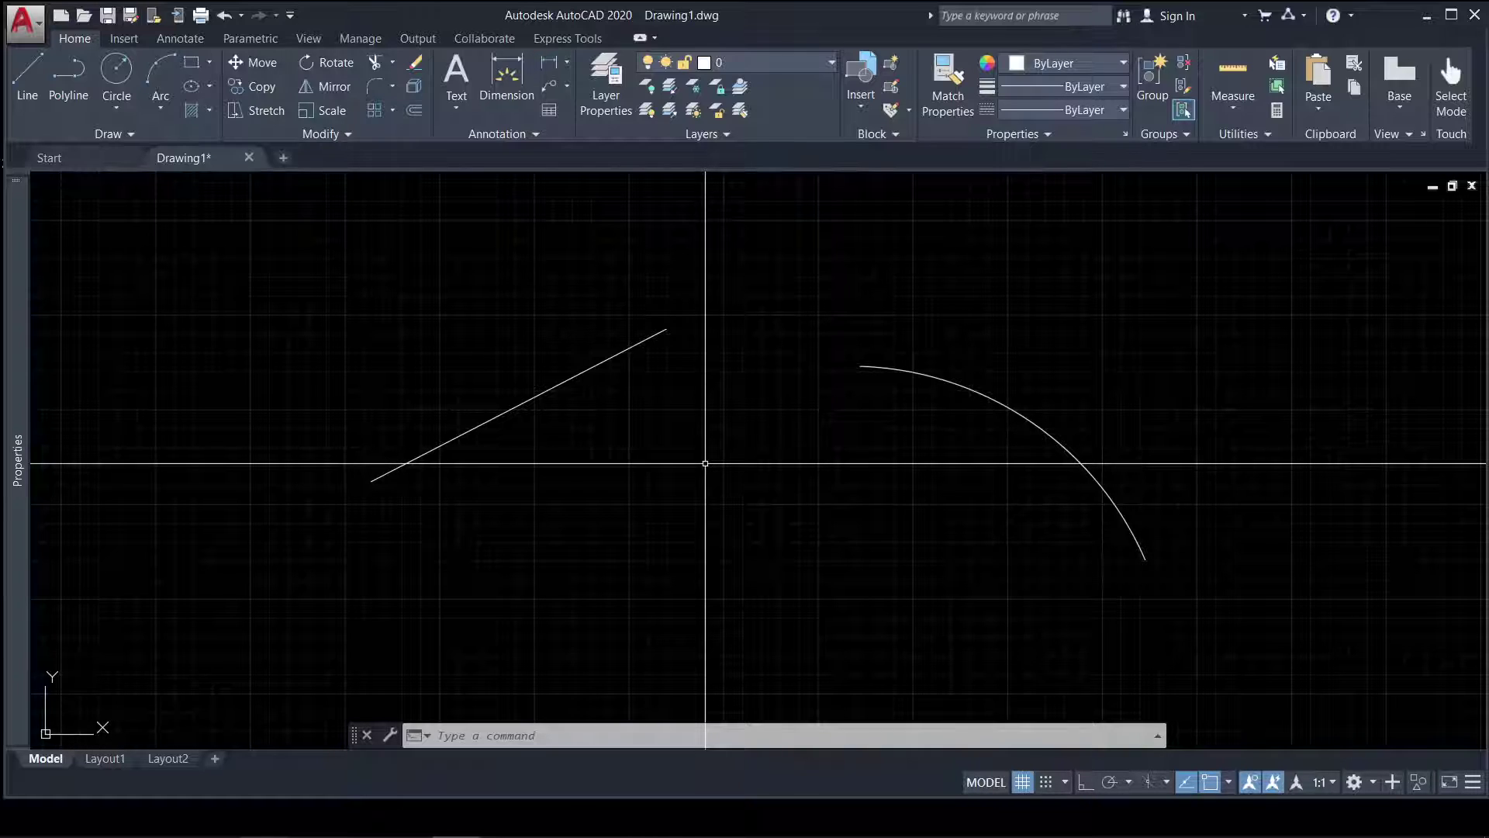
type("measure")
key("Return")
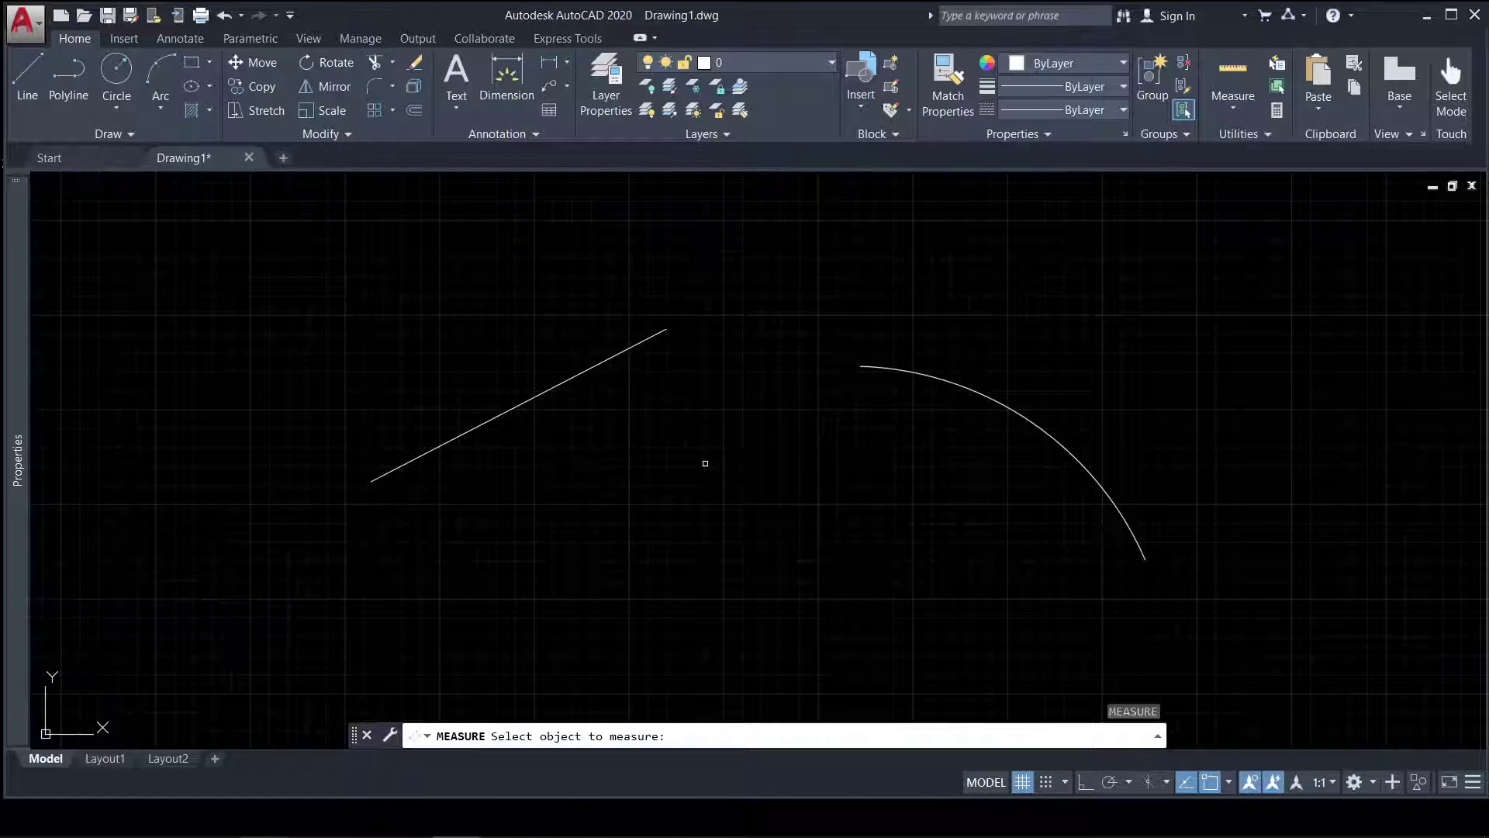
Step: Measure the line with a 2-unit segment length and zoom to inspect the markers
left_click(543, 391)
type("2")
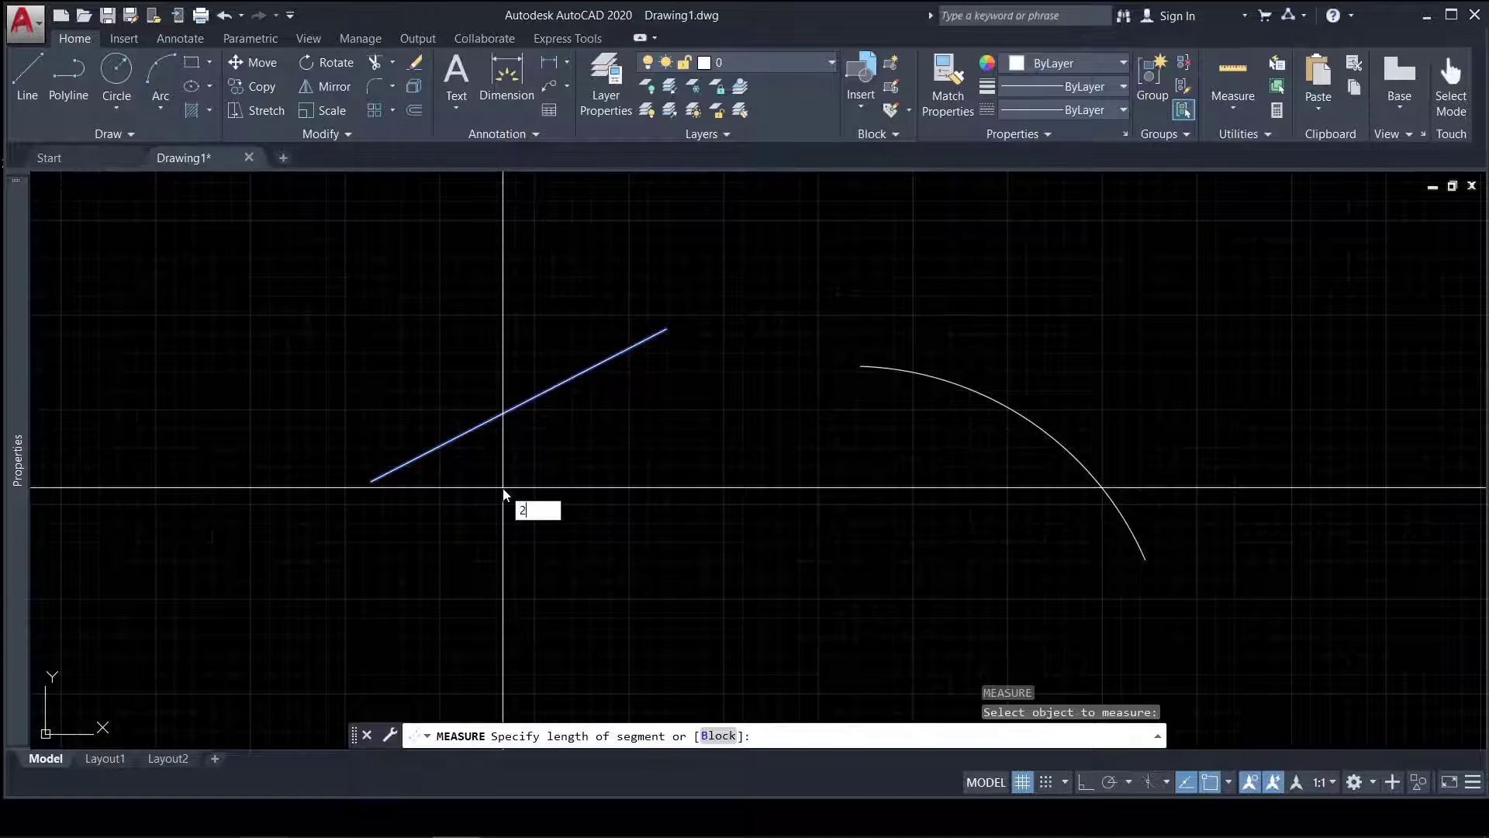
key("Return")
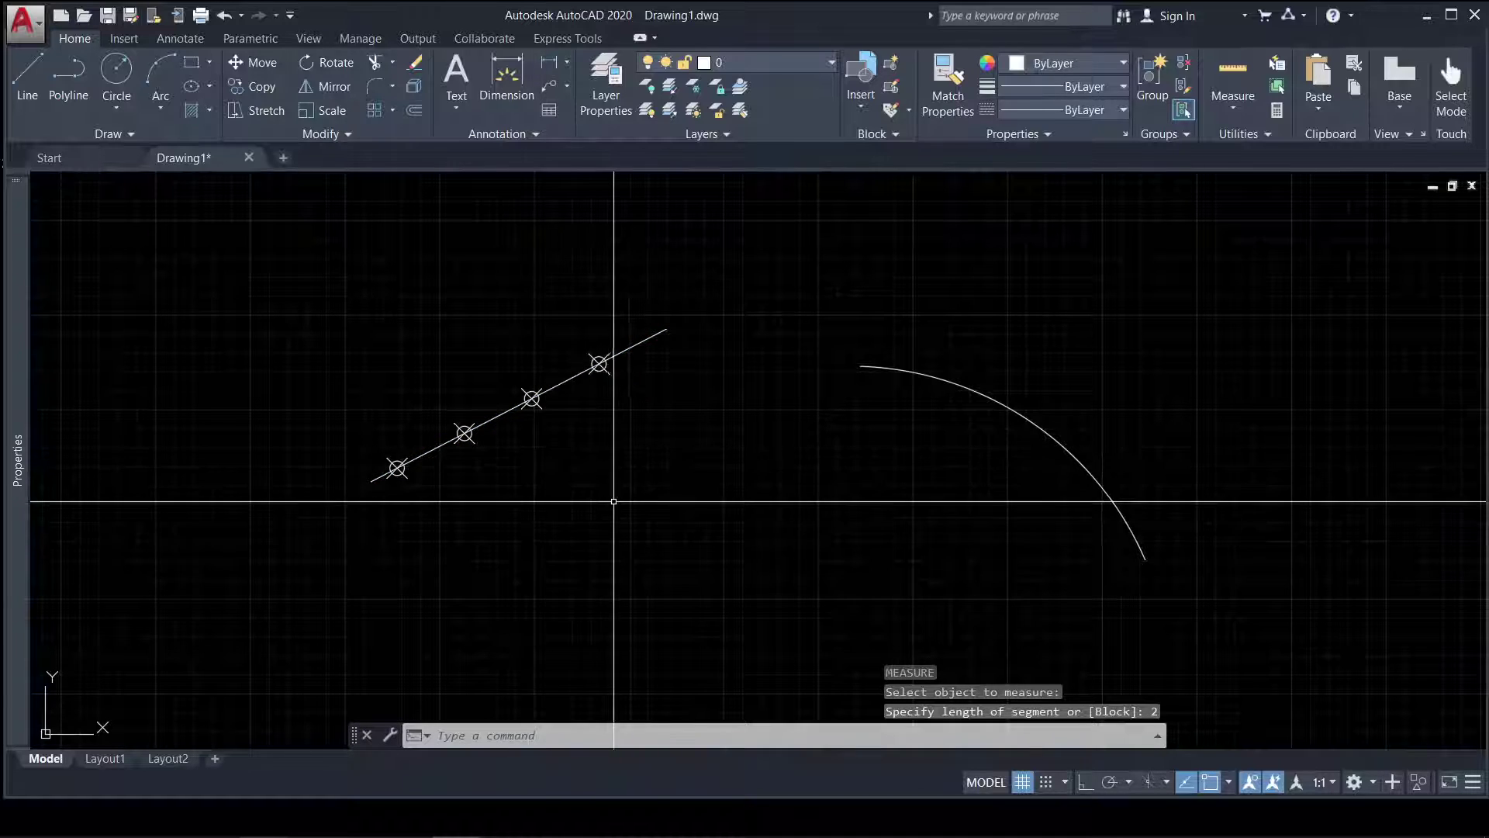
scroll(432, 487, "up", 2)
scroll(447, 488, "up", 2)
scroll(446, 488, "down", 4)
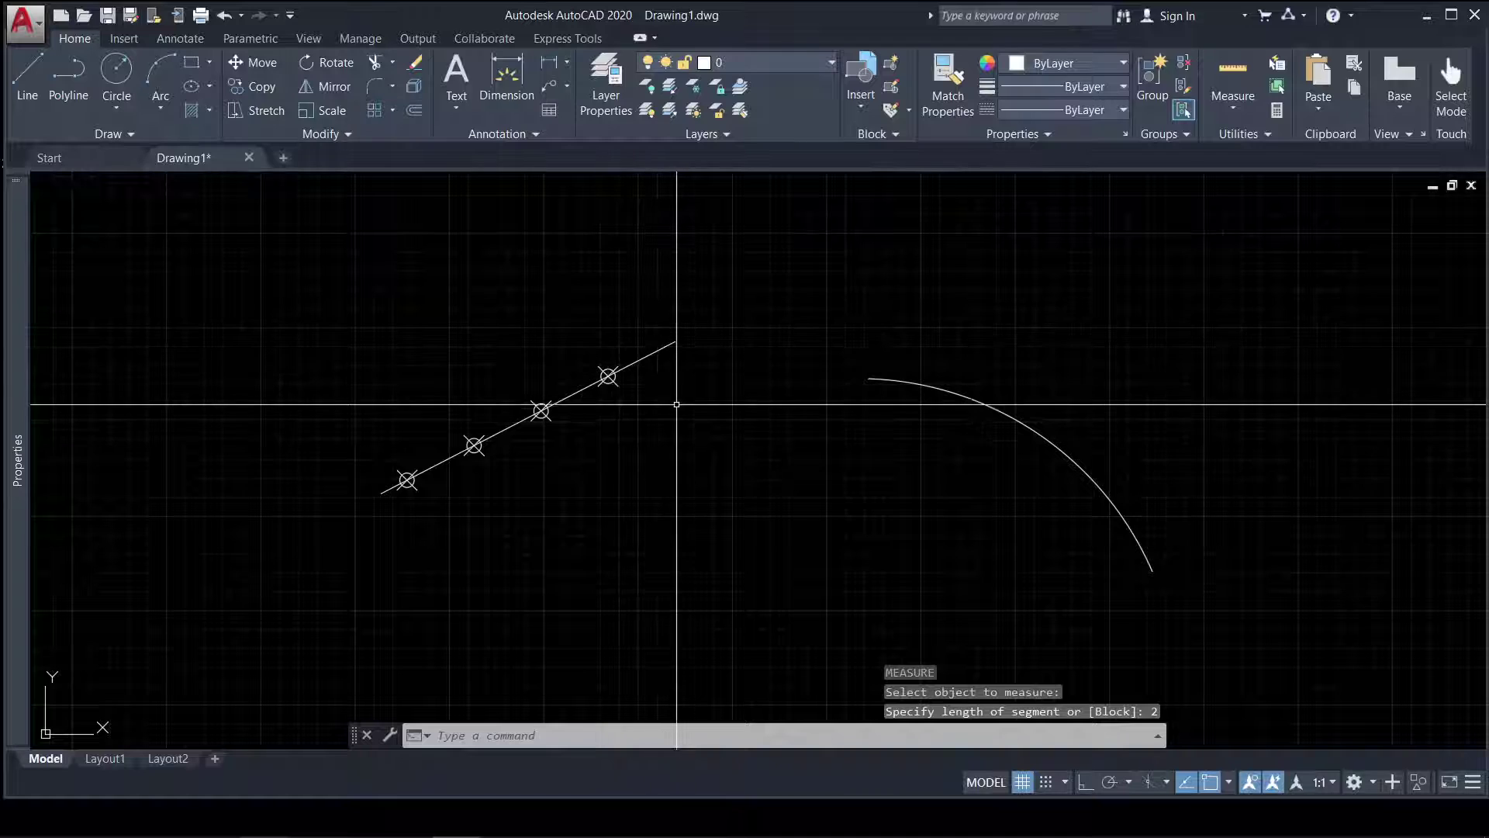
scroll(469, 461, "up", 4)
scroll(393, 522, "up", 2)
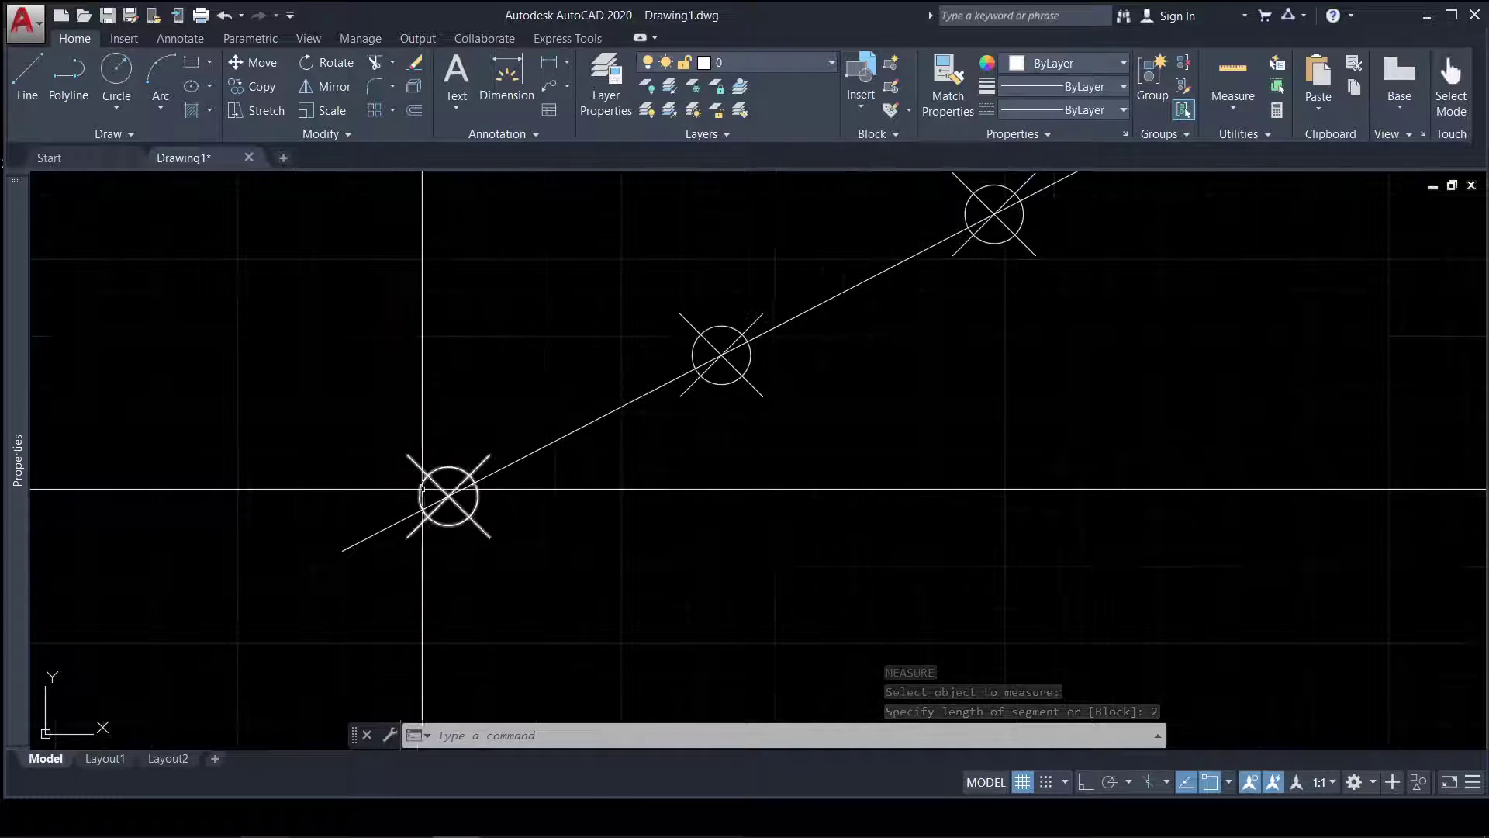
scroll(522, 442, "down", 4)
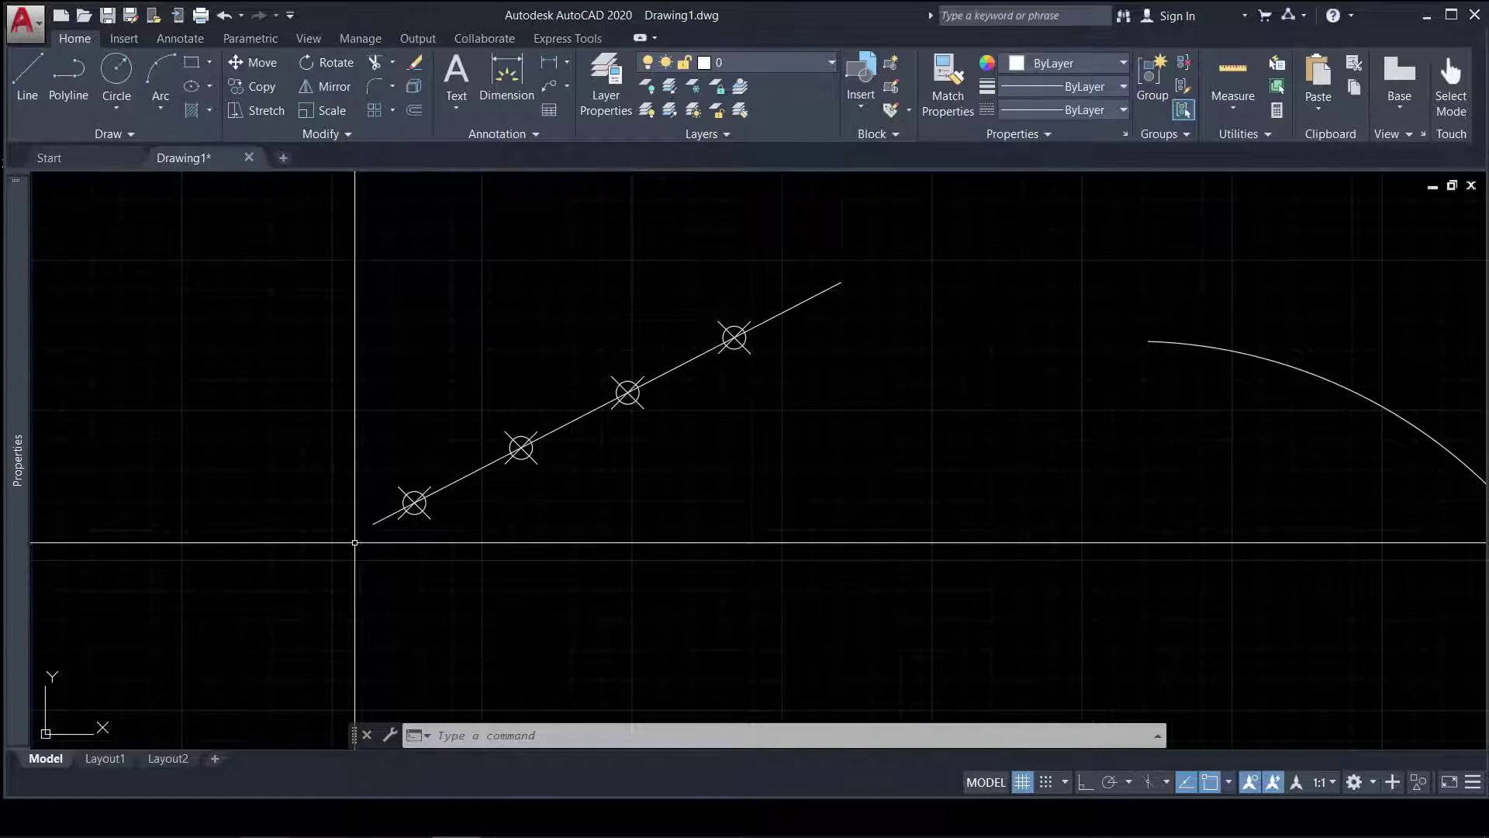
scroll(359, 442, "down", 4)
scroll(662, 492, "up", 2)
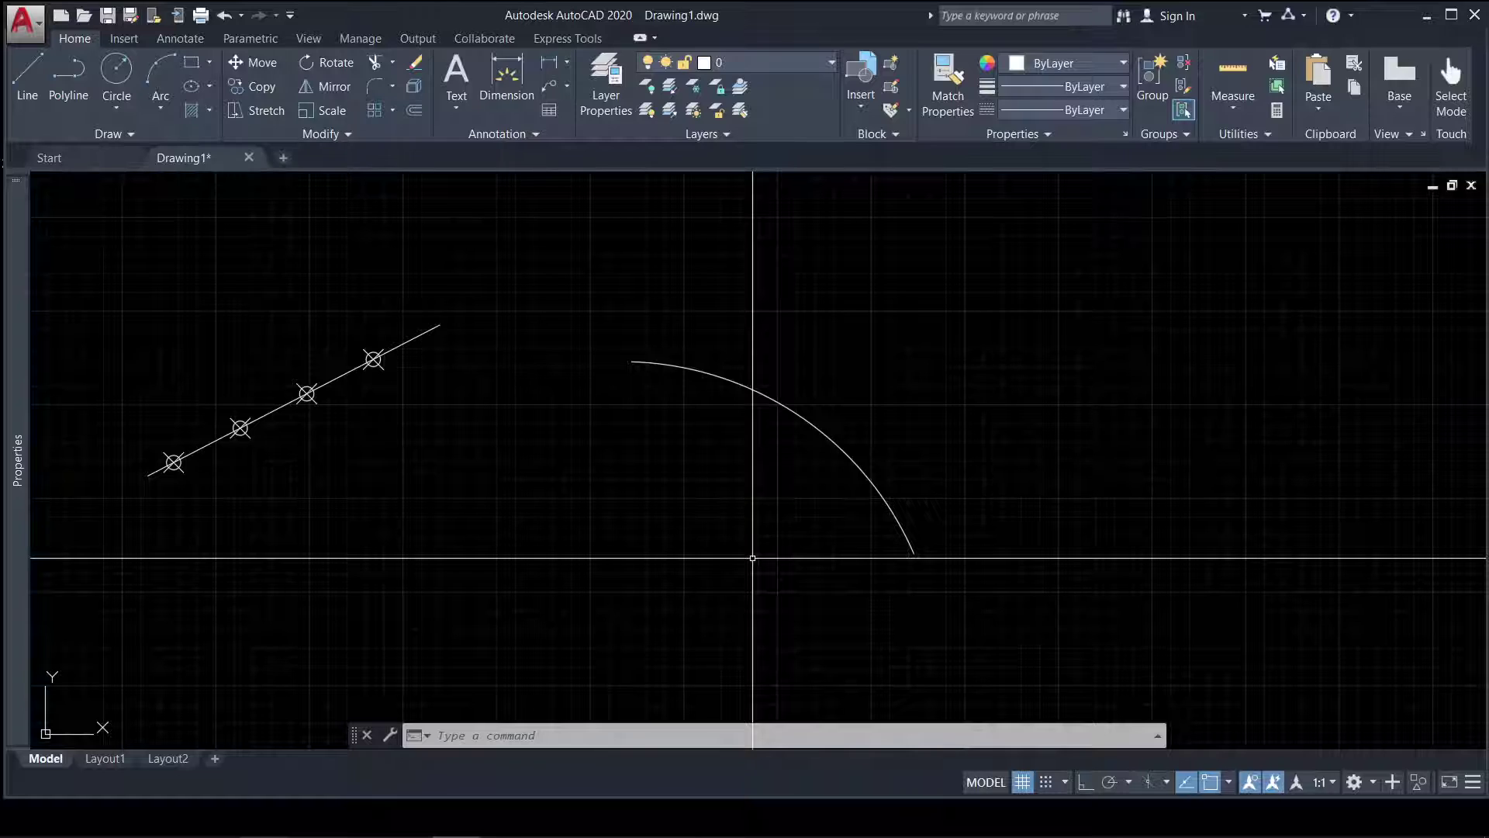
Step: Measure the arc with a 1.5-unit segment length and zoom to inspect its six markers
type("m")
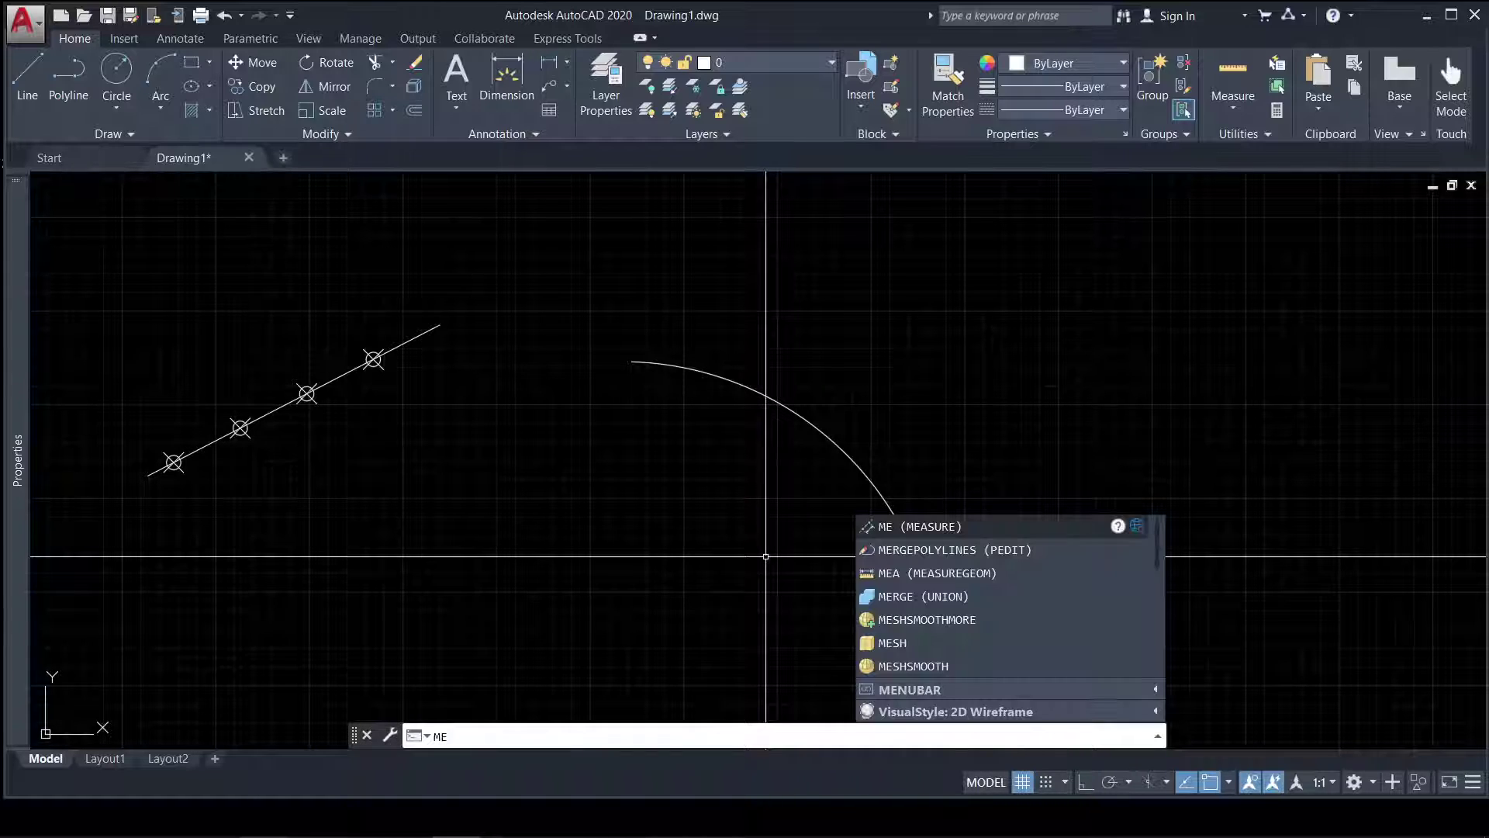
key("Return")
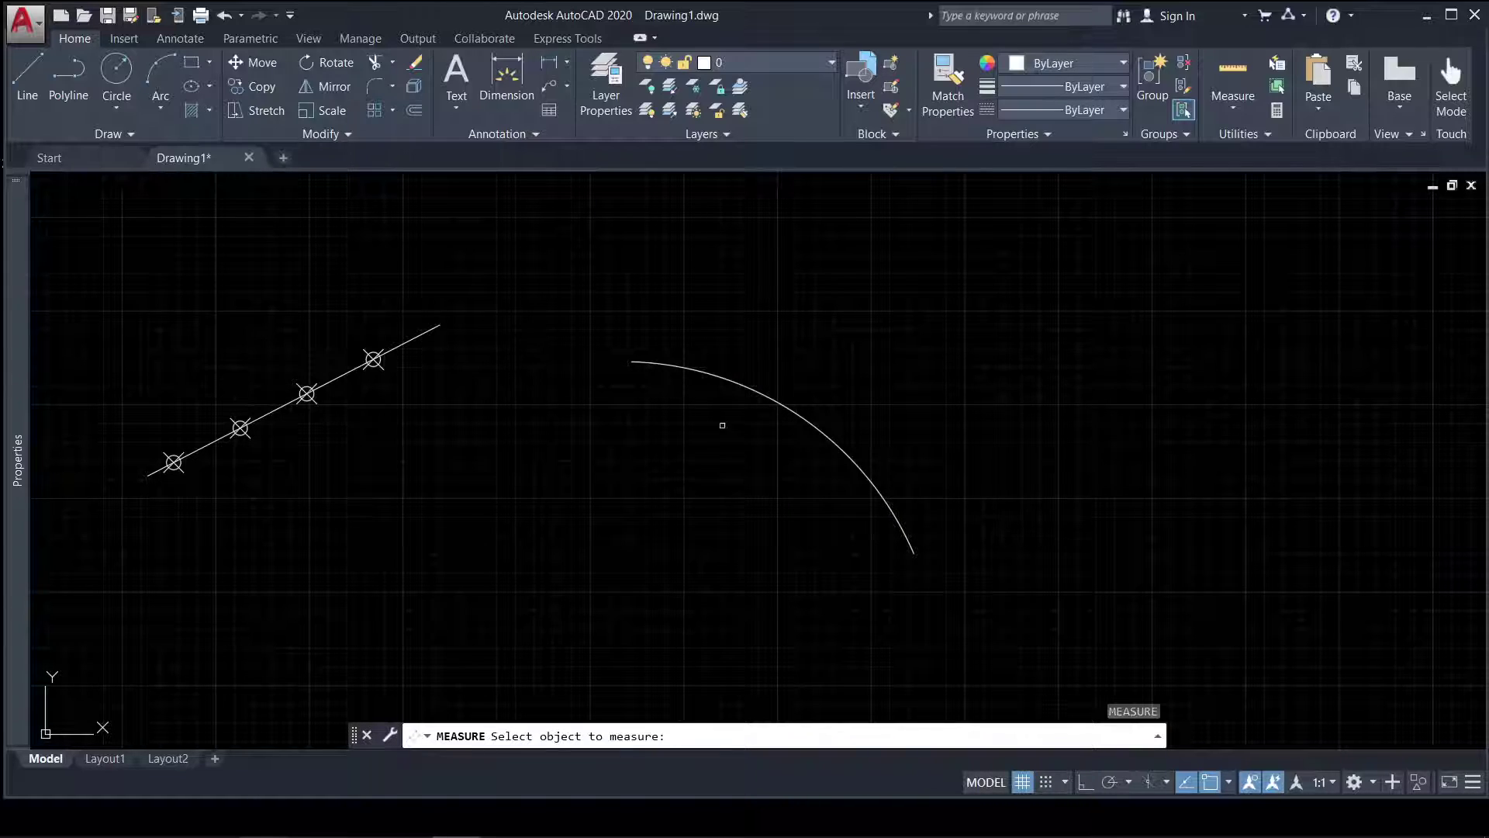
left_click(714, 374)
type("1.5")
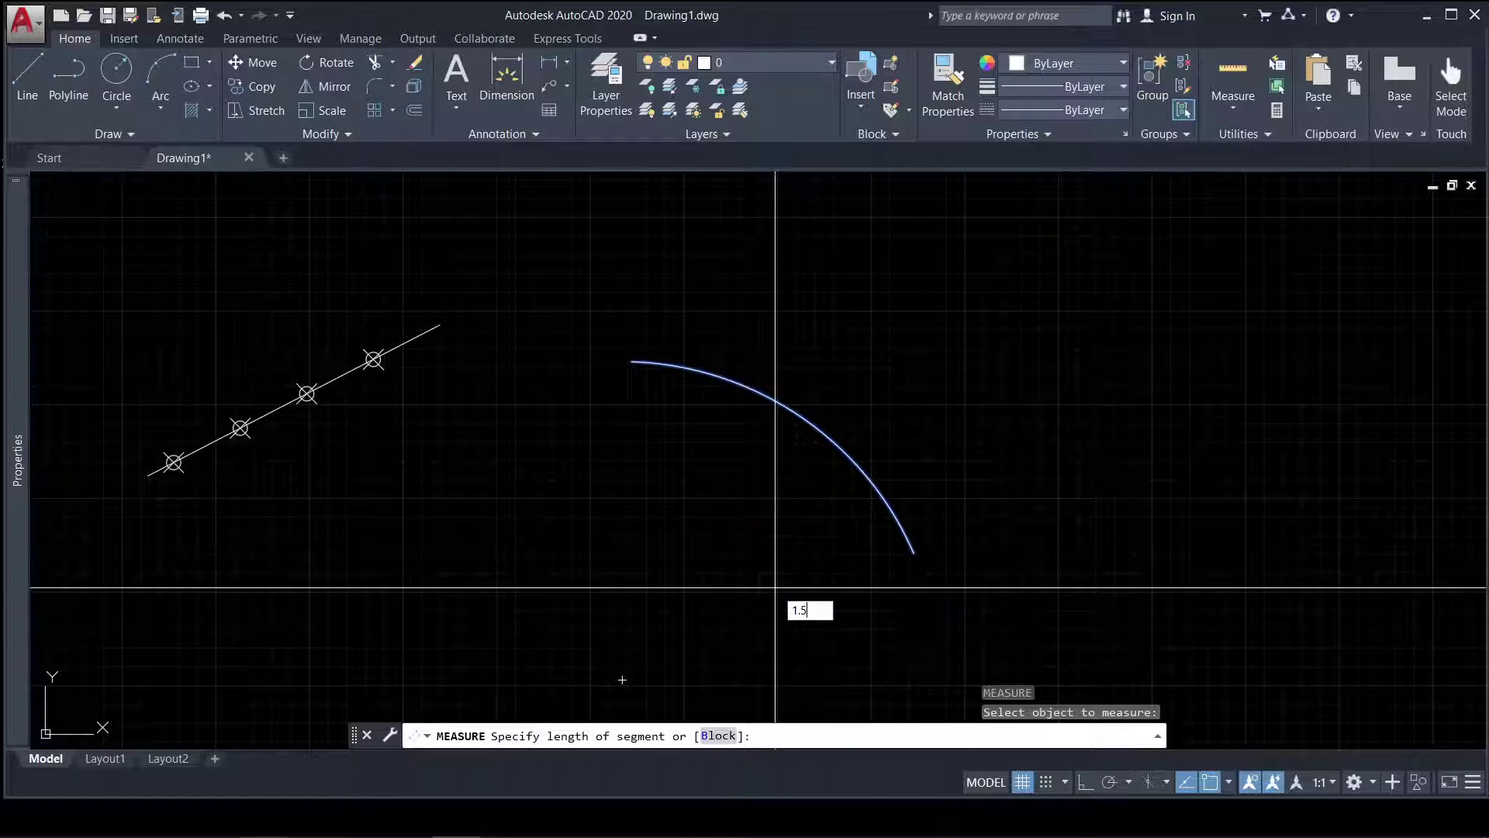
key("Return")
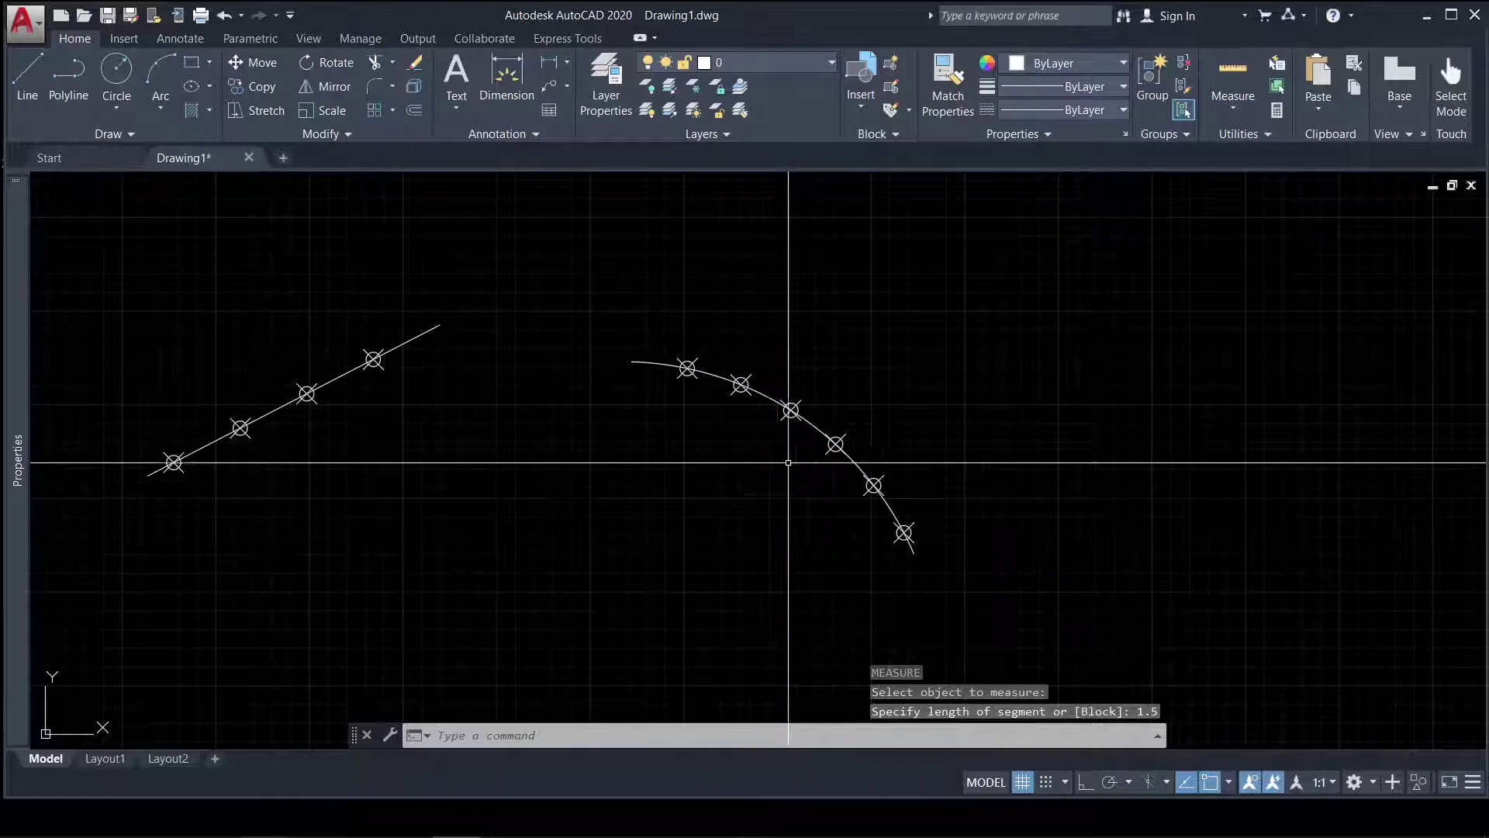
scroll(784, 435, "up", 4)
scroll(675, 372, "down", 2)
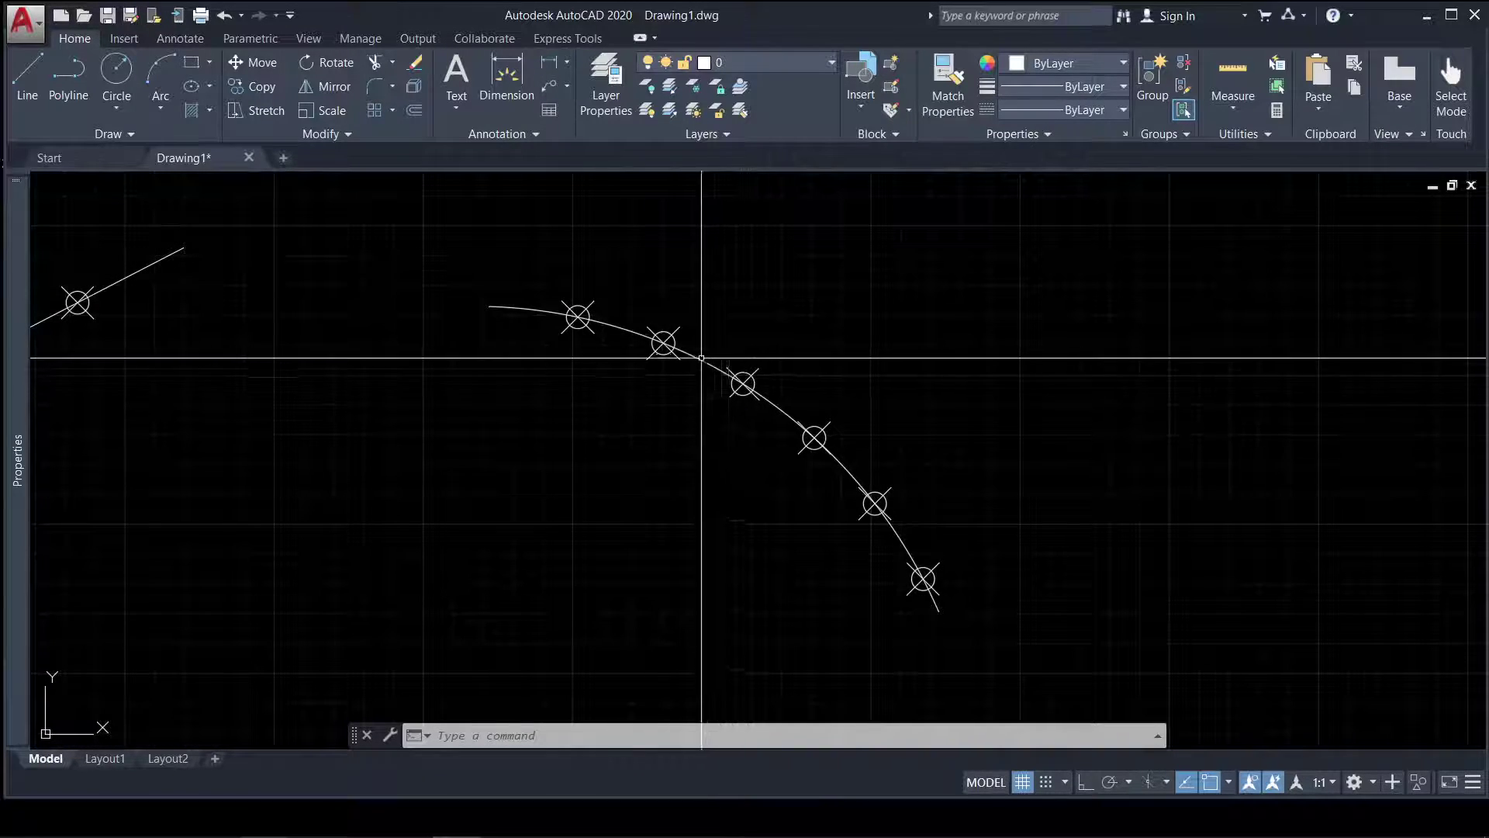
scroll(751, 320, "down", 2)
scroll(754, 319, "down", 4)
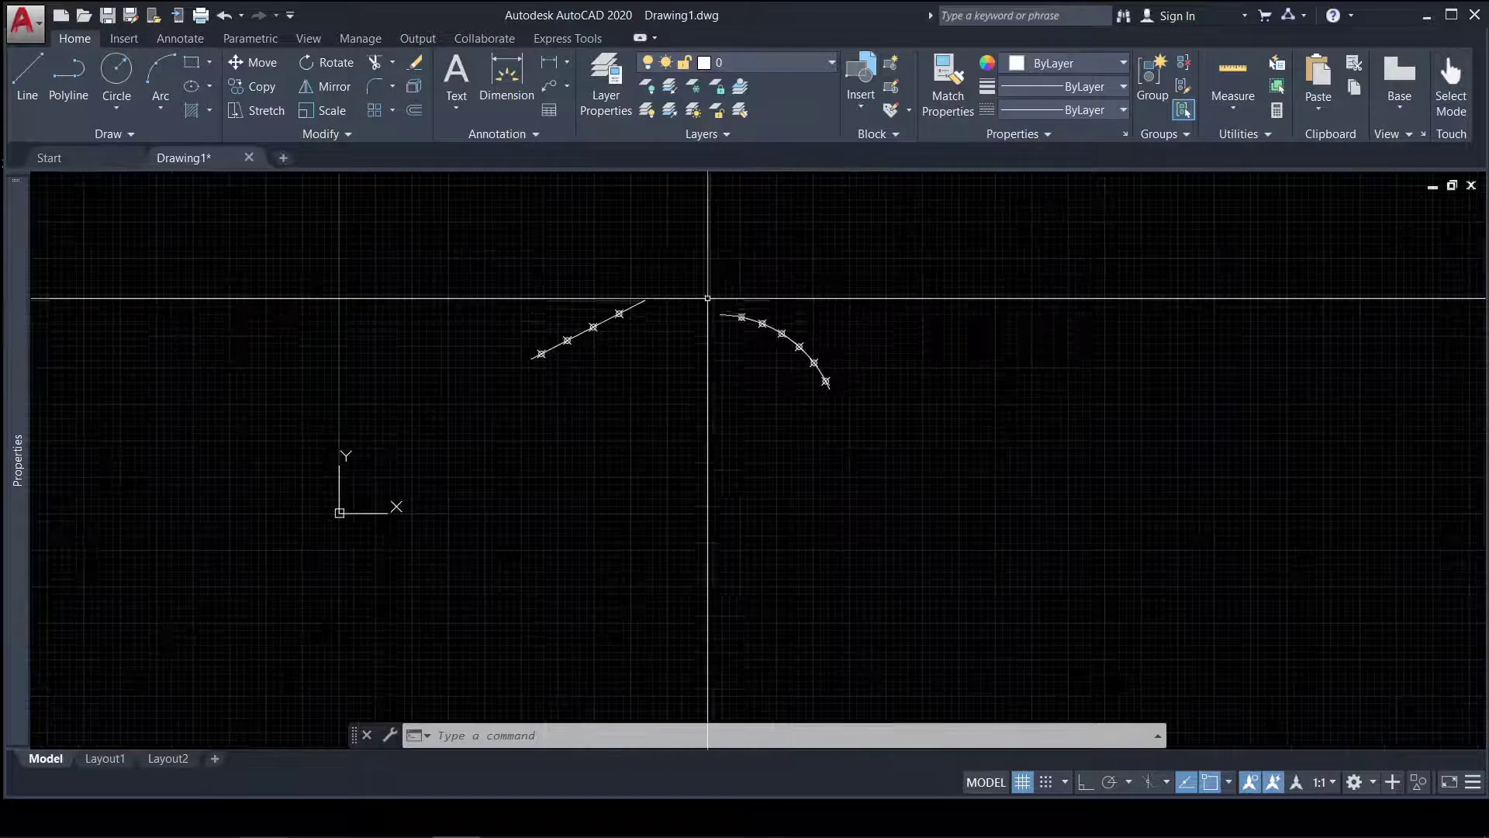
scroll(787, 260, "up", 4)
scroll(861, 295, "down", 3)
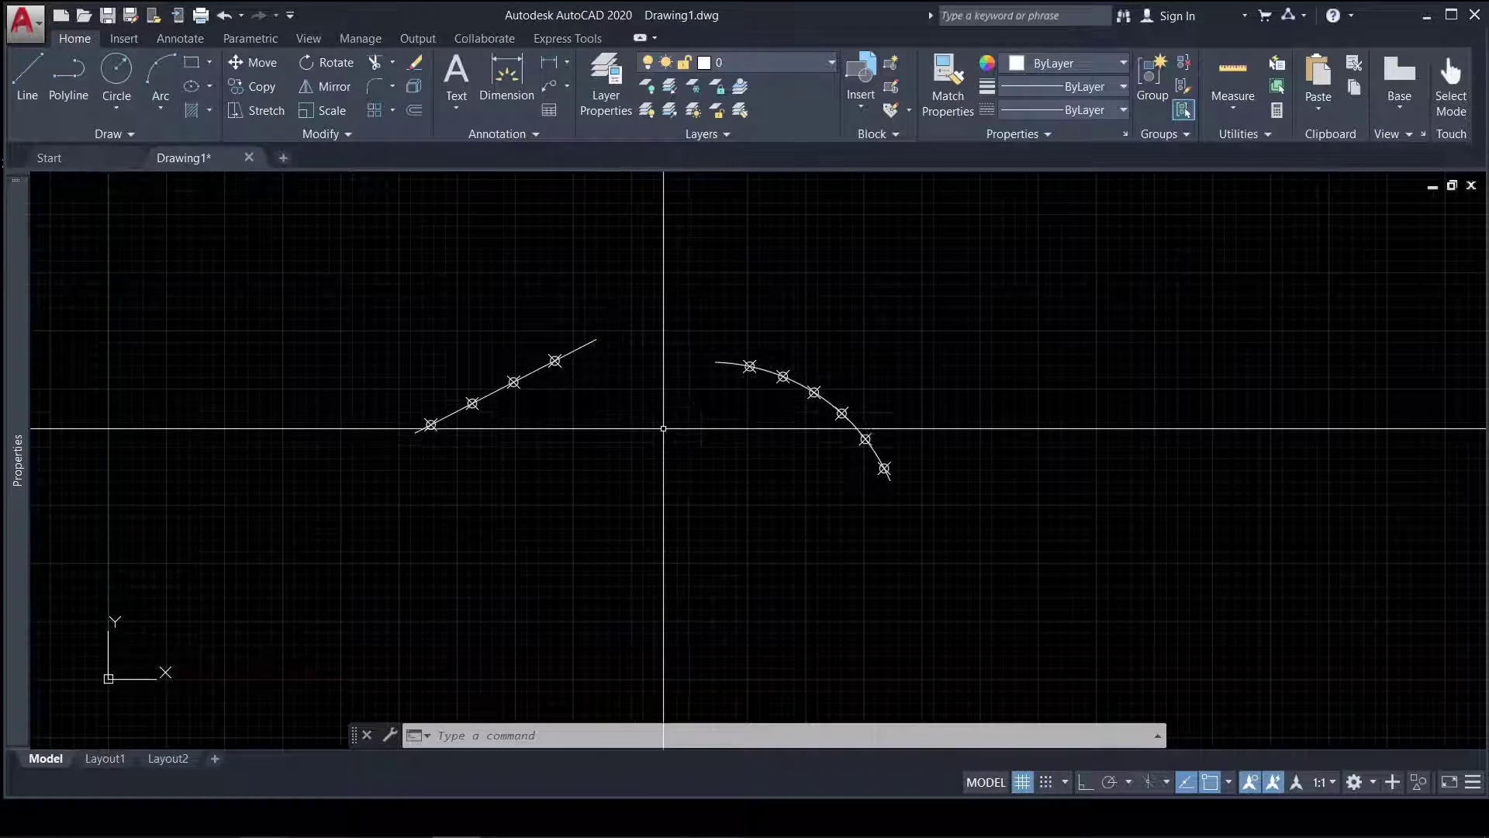
key("Escape")
scroll(609, 419, "up", 2)
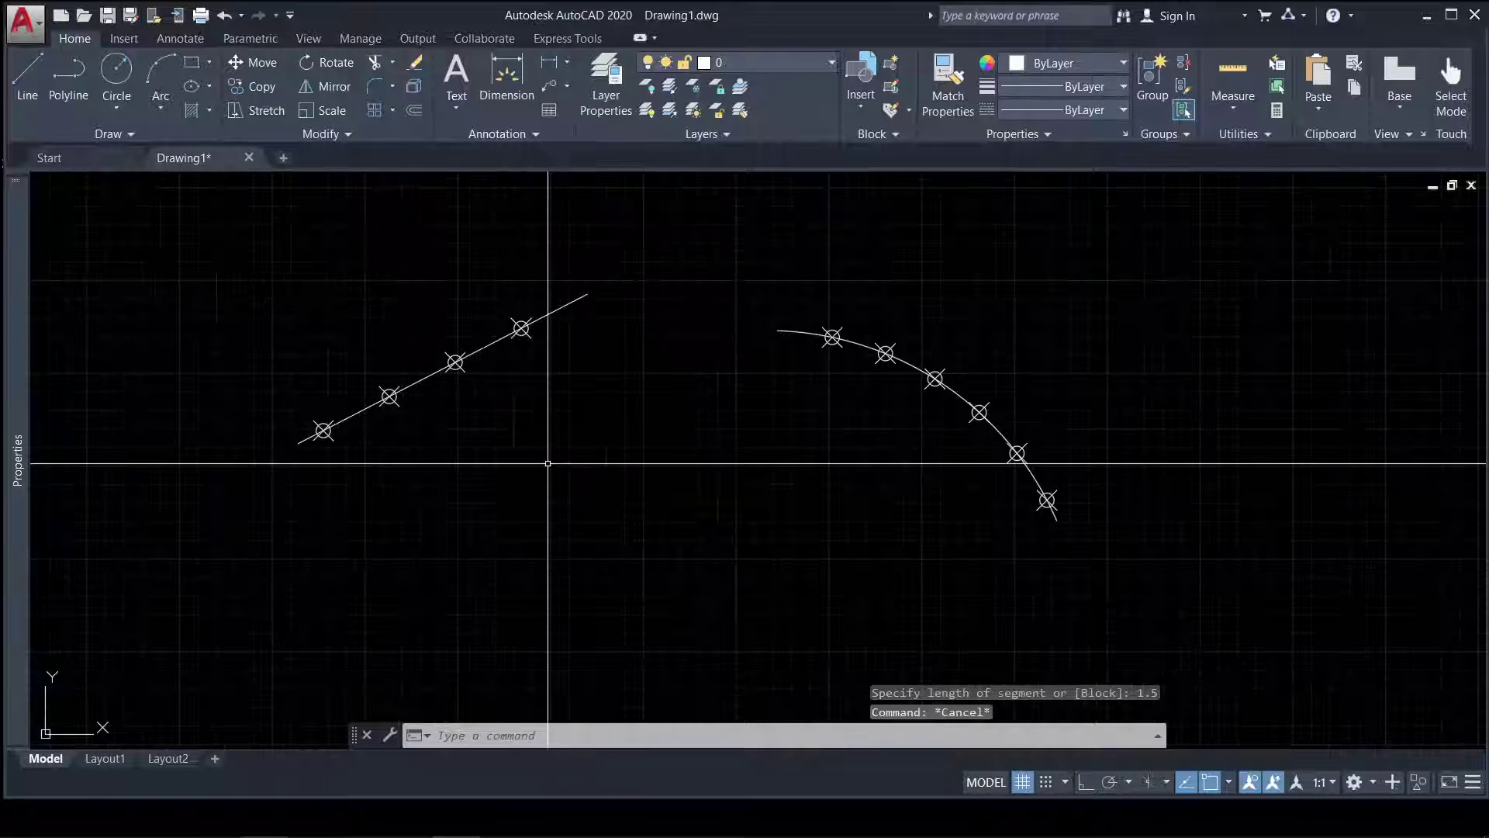
scroll(465, 446, "down", 4)
scroll(797, 465, "up", 2)
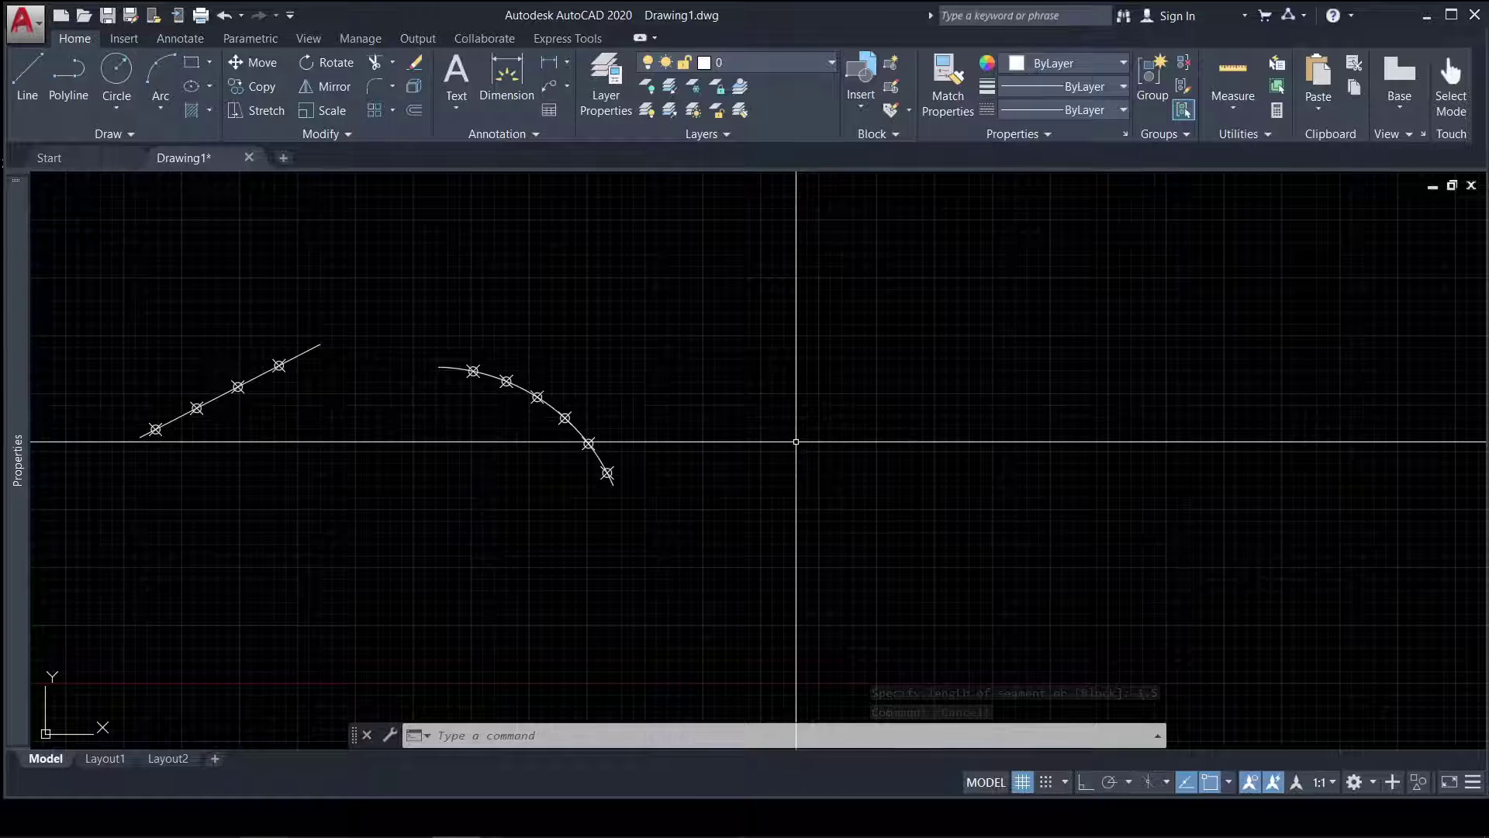
Step: Draw a horizontal ellipse with Ortho on, to the right of the arc
type("el")
key("Return")
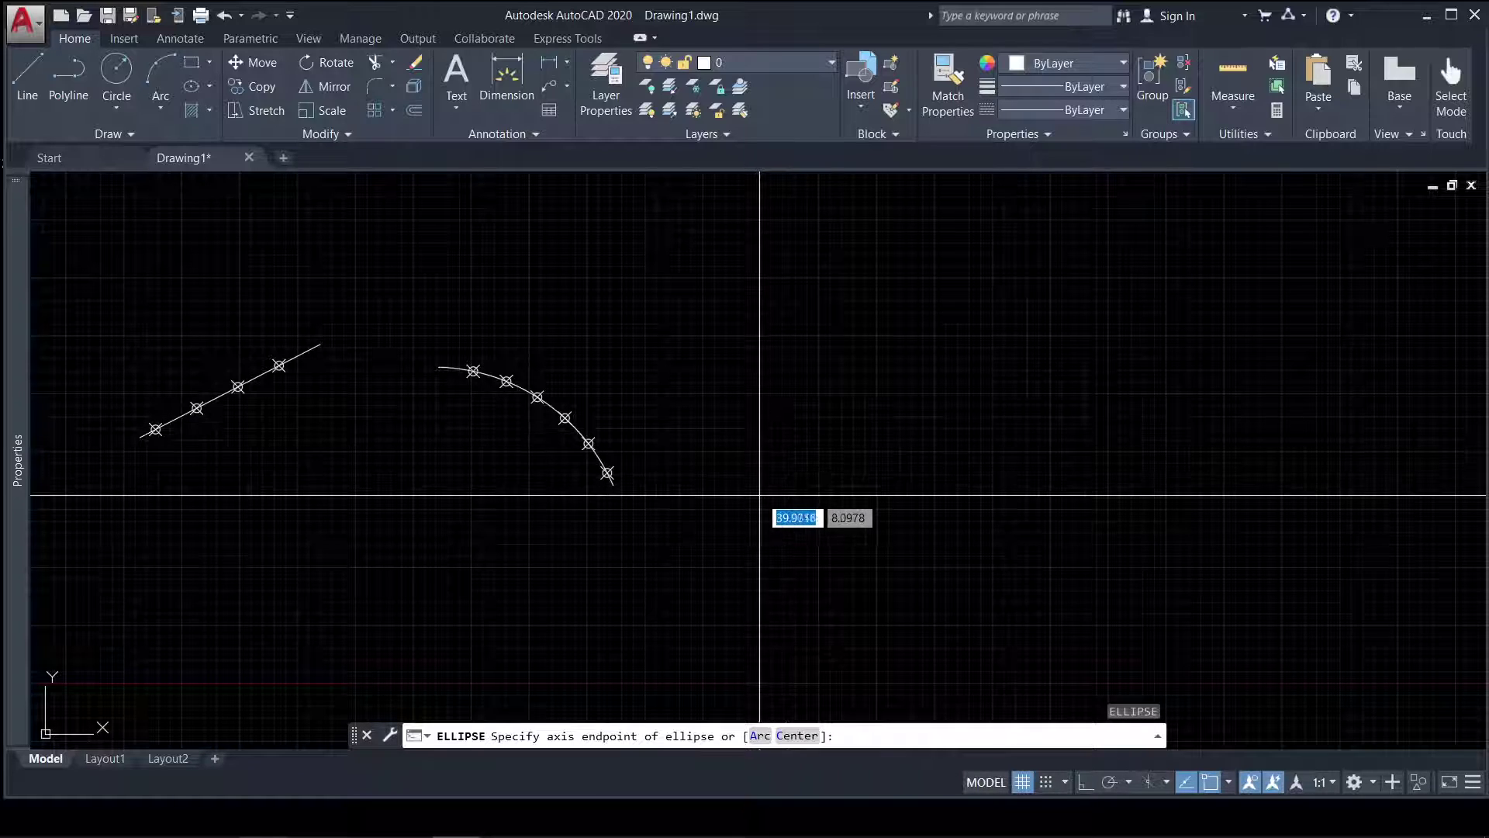
left_click(759, 494)
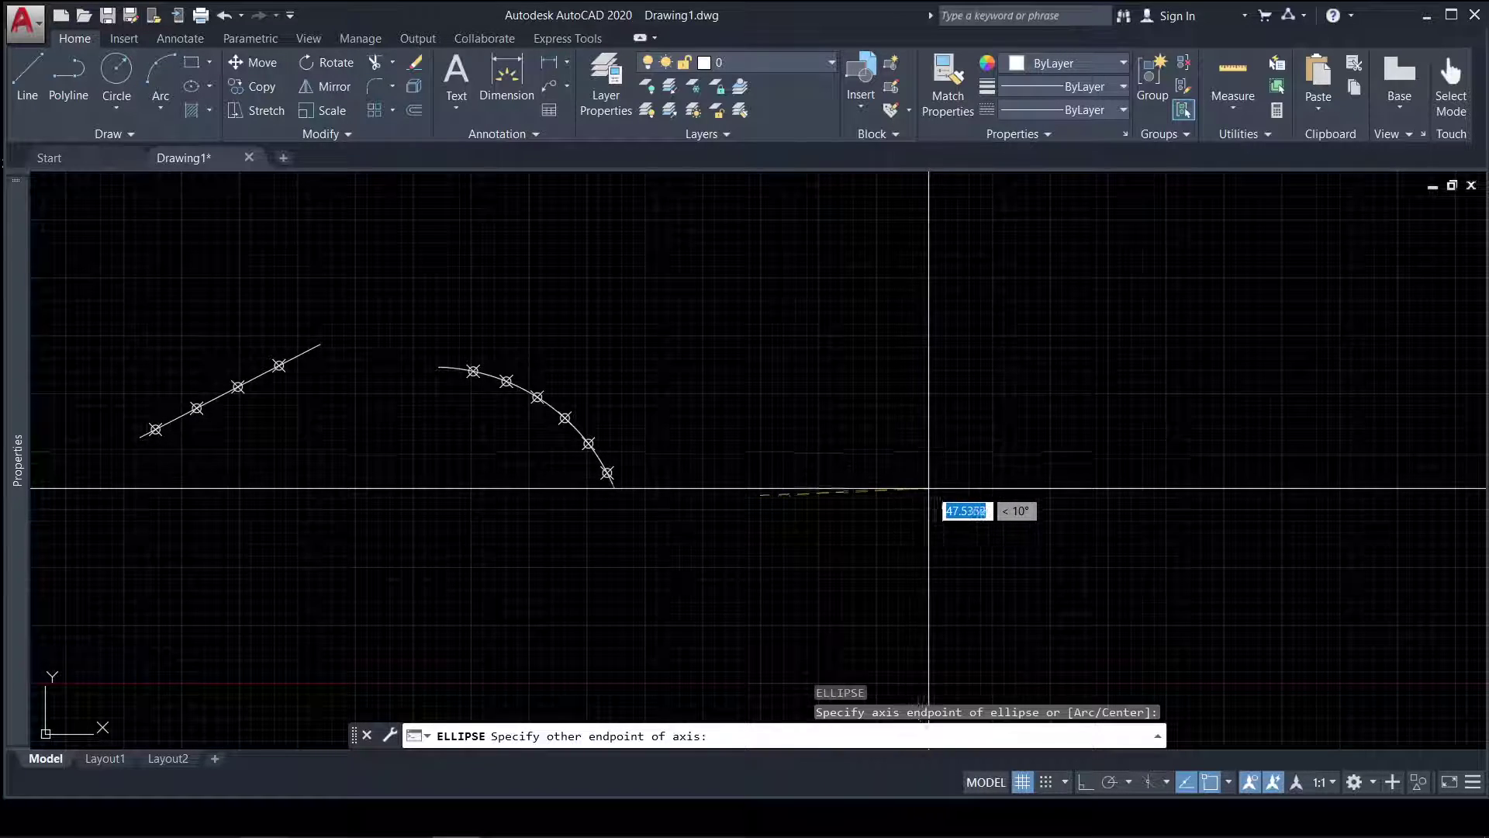
key("F8")
left_click(986, 495)
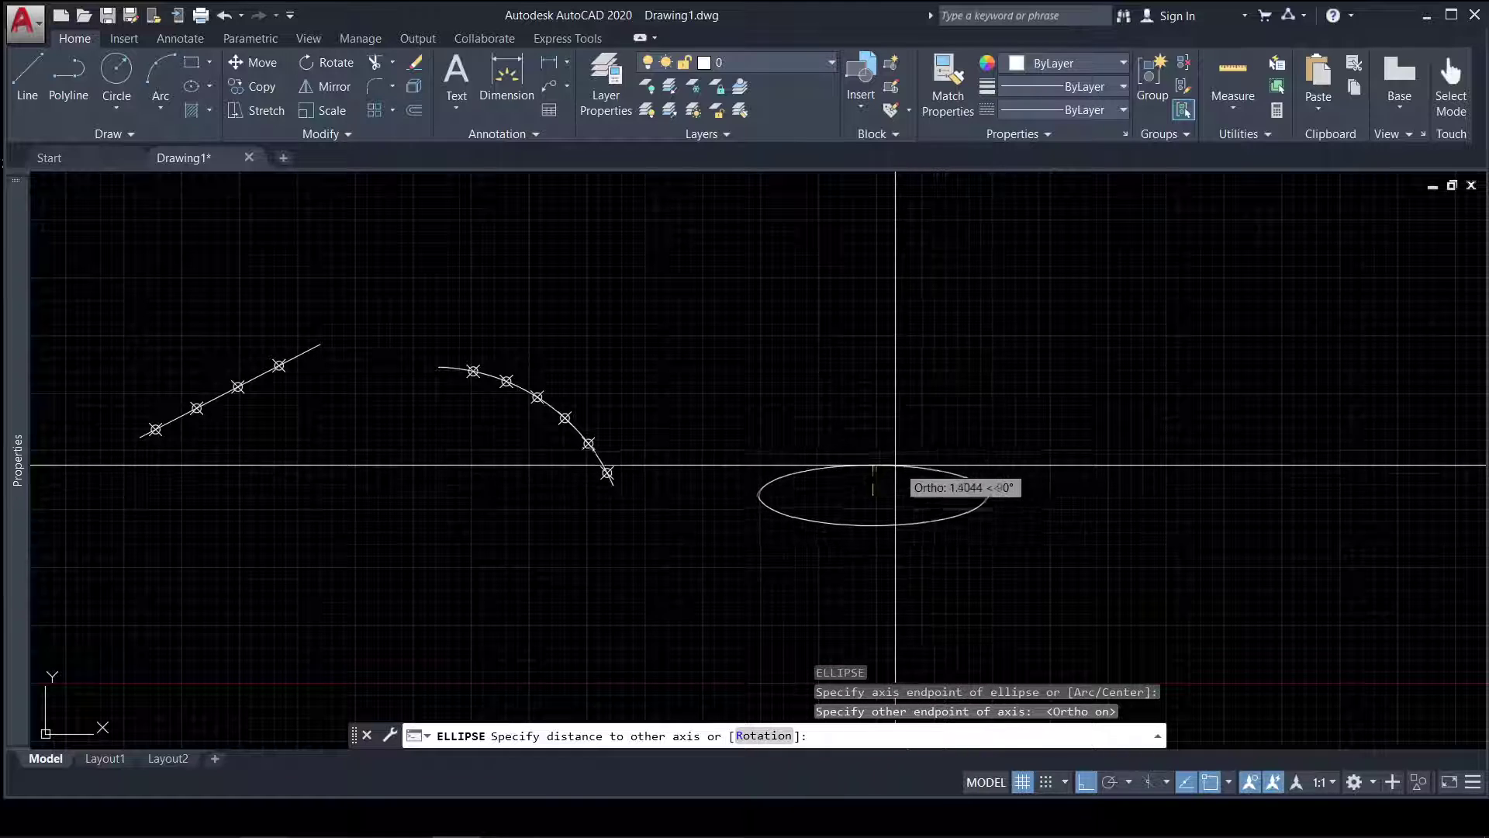
left_click(877, 442)
scroll(908, 522, "up", 3)
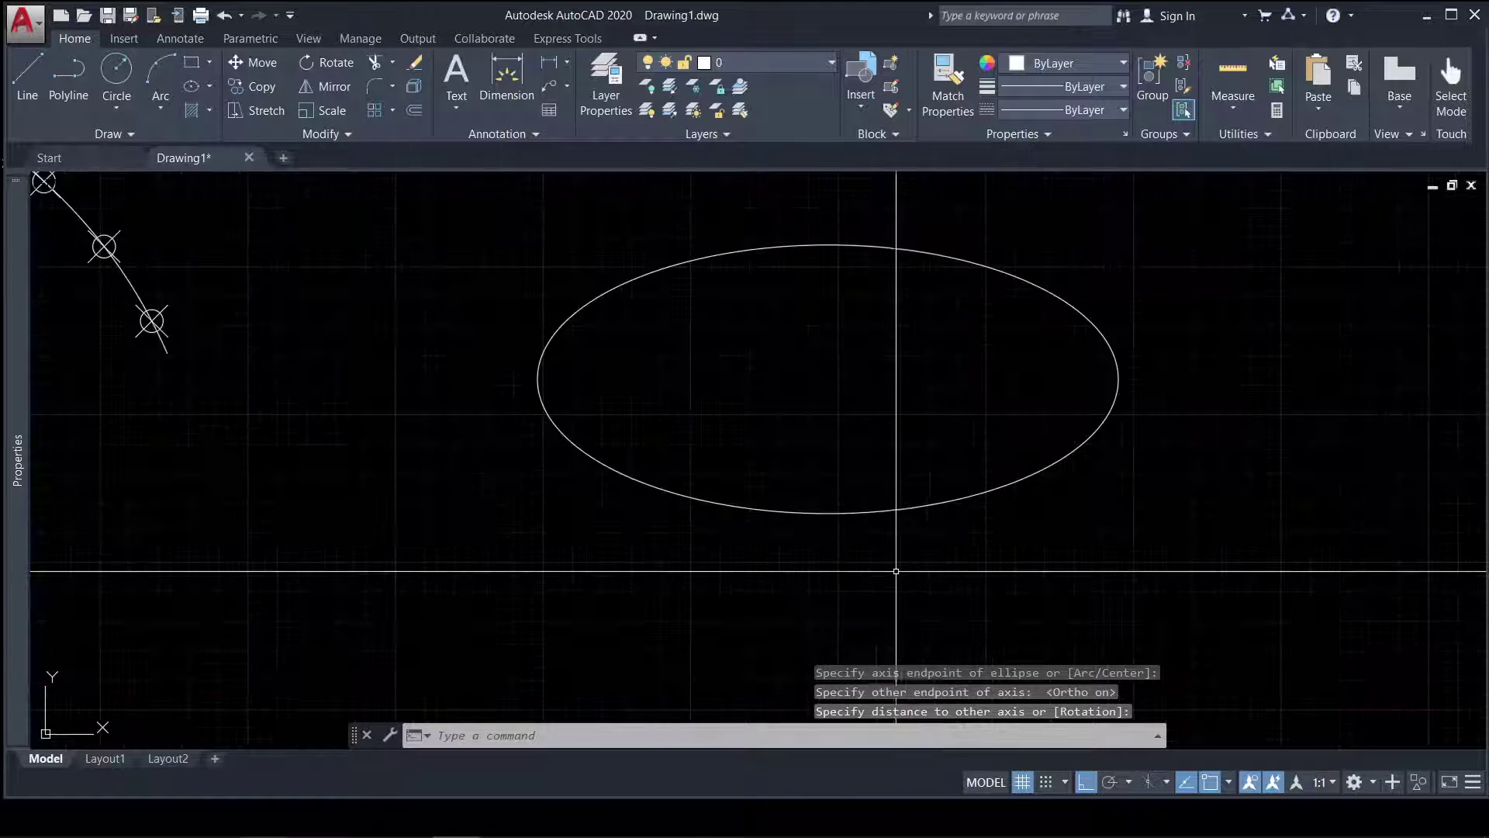
scroll(892, 572, "up", 1)
Step: Draw a small square below the ellipse
type("rec")
key("Return")
left_click(770, 604)
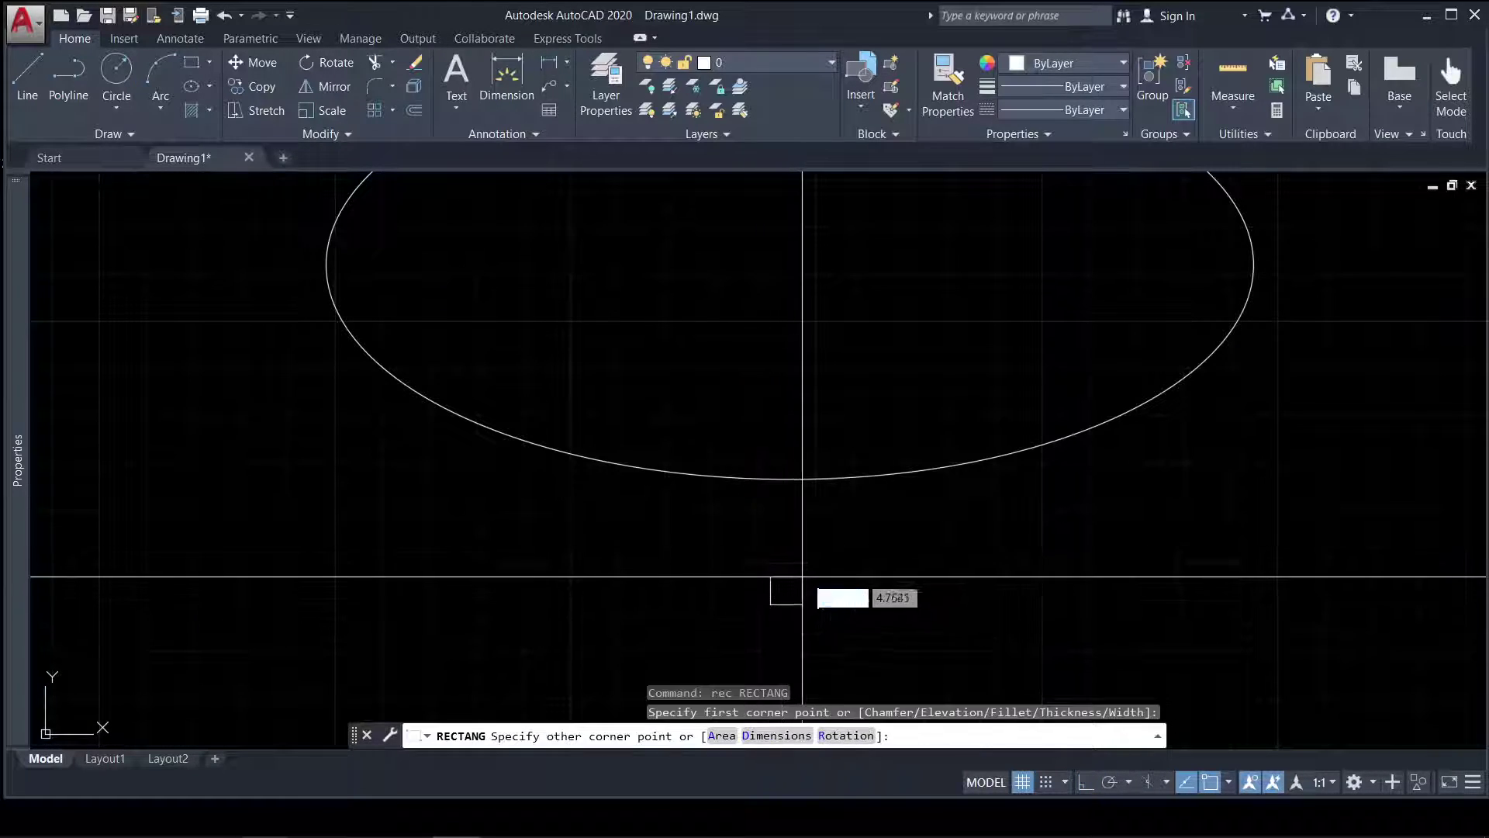
left_click(837, 541)
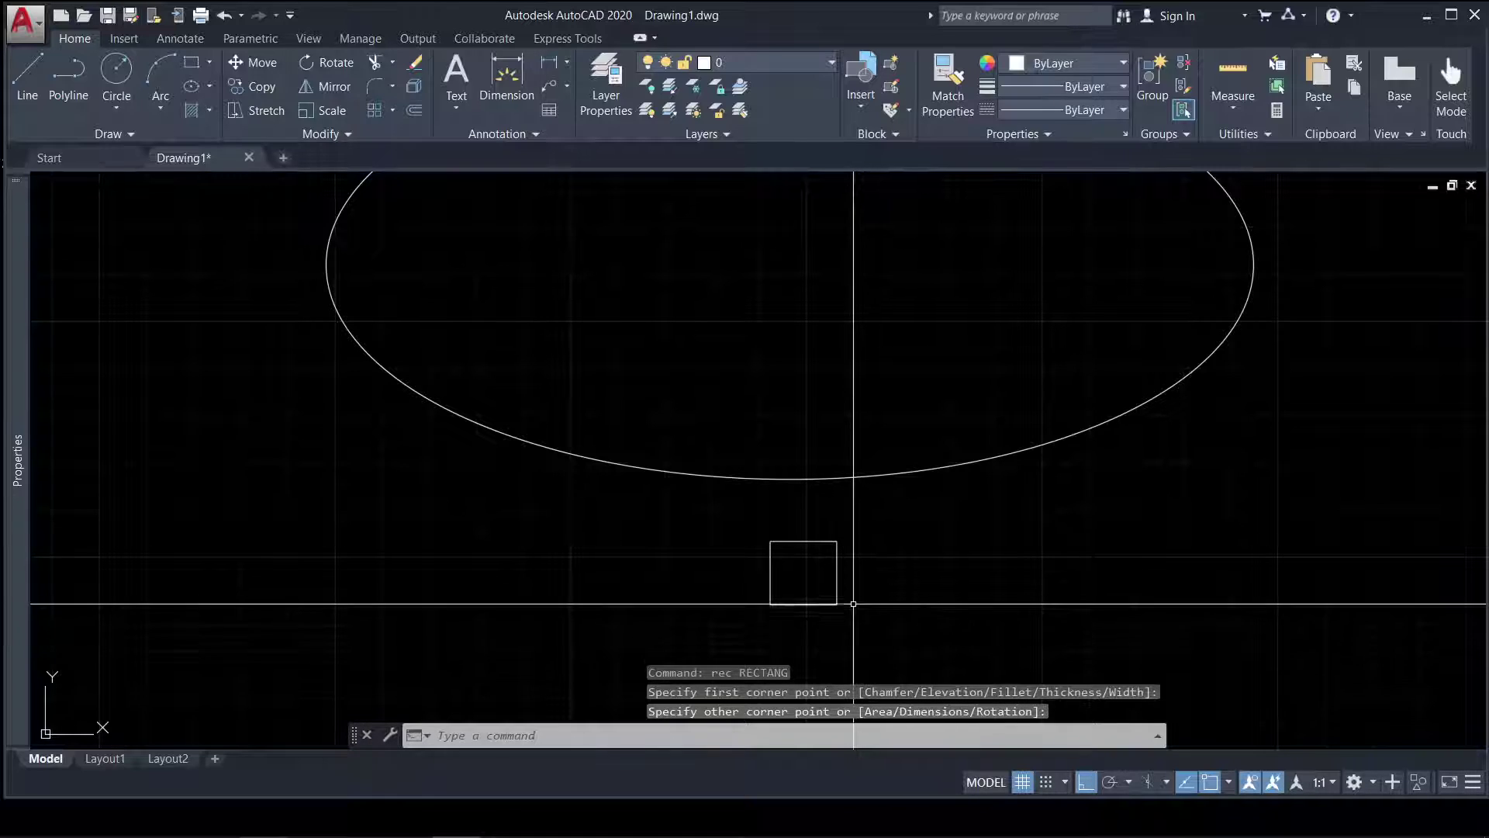
Step: Move the square up against the ellipse's bottom
type("m")
key("Return")
left_click(862, 600)
left_click(808, 577)
key("Return")
left_click(804, 573)
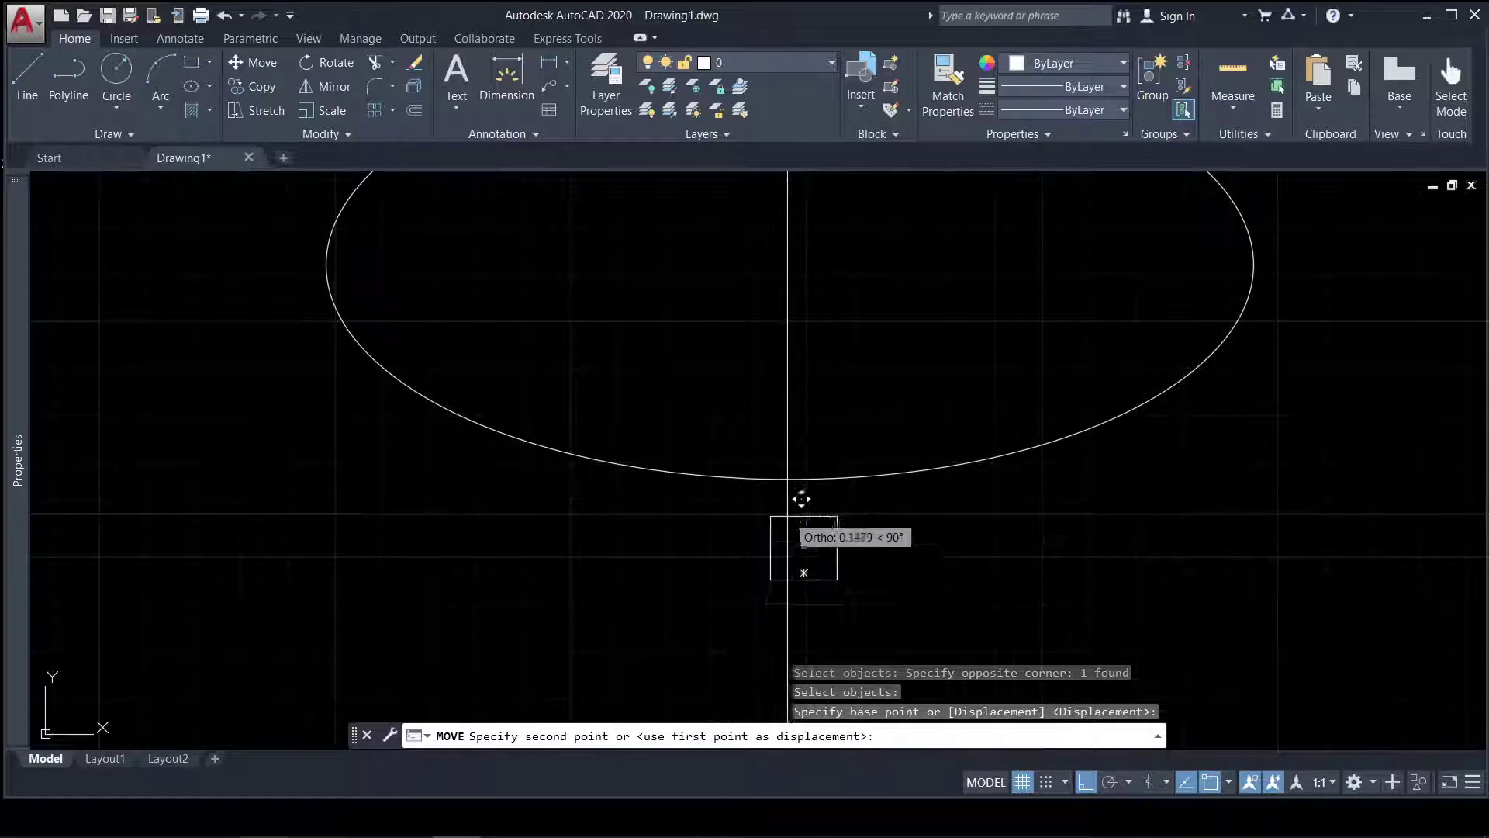
left_click(797, 490)
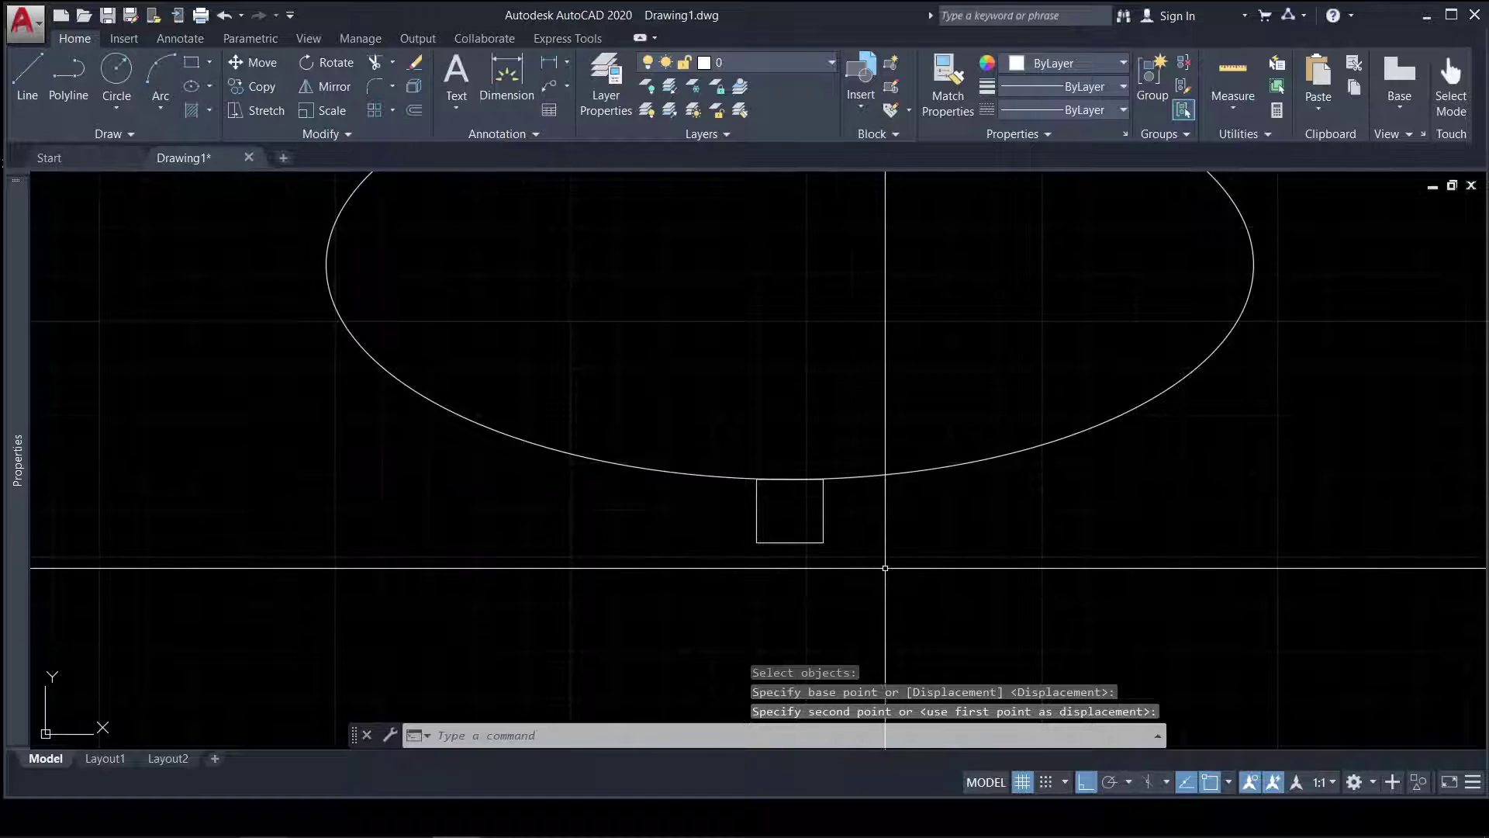
Step: Move the square slightly lower beneath the ellipse
key("Return")
left_click(881, 543)
left_click(775, 511)
key("Return")
left_click(888, 514)
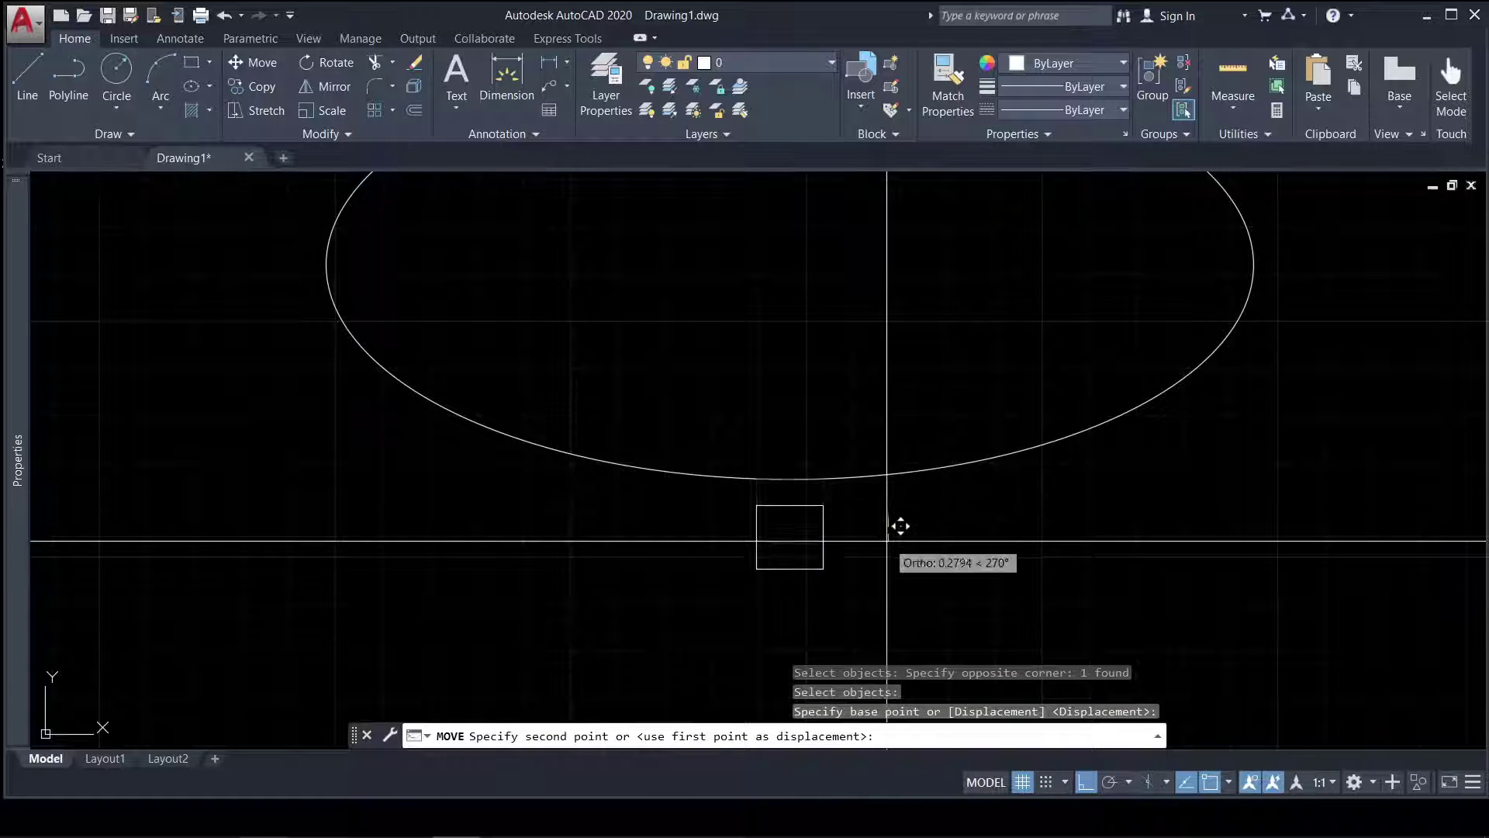
left_click(885, 532)
scroll(809, 535, "down", 5)
scroll(881, 491, "up", 2)
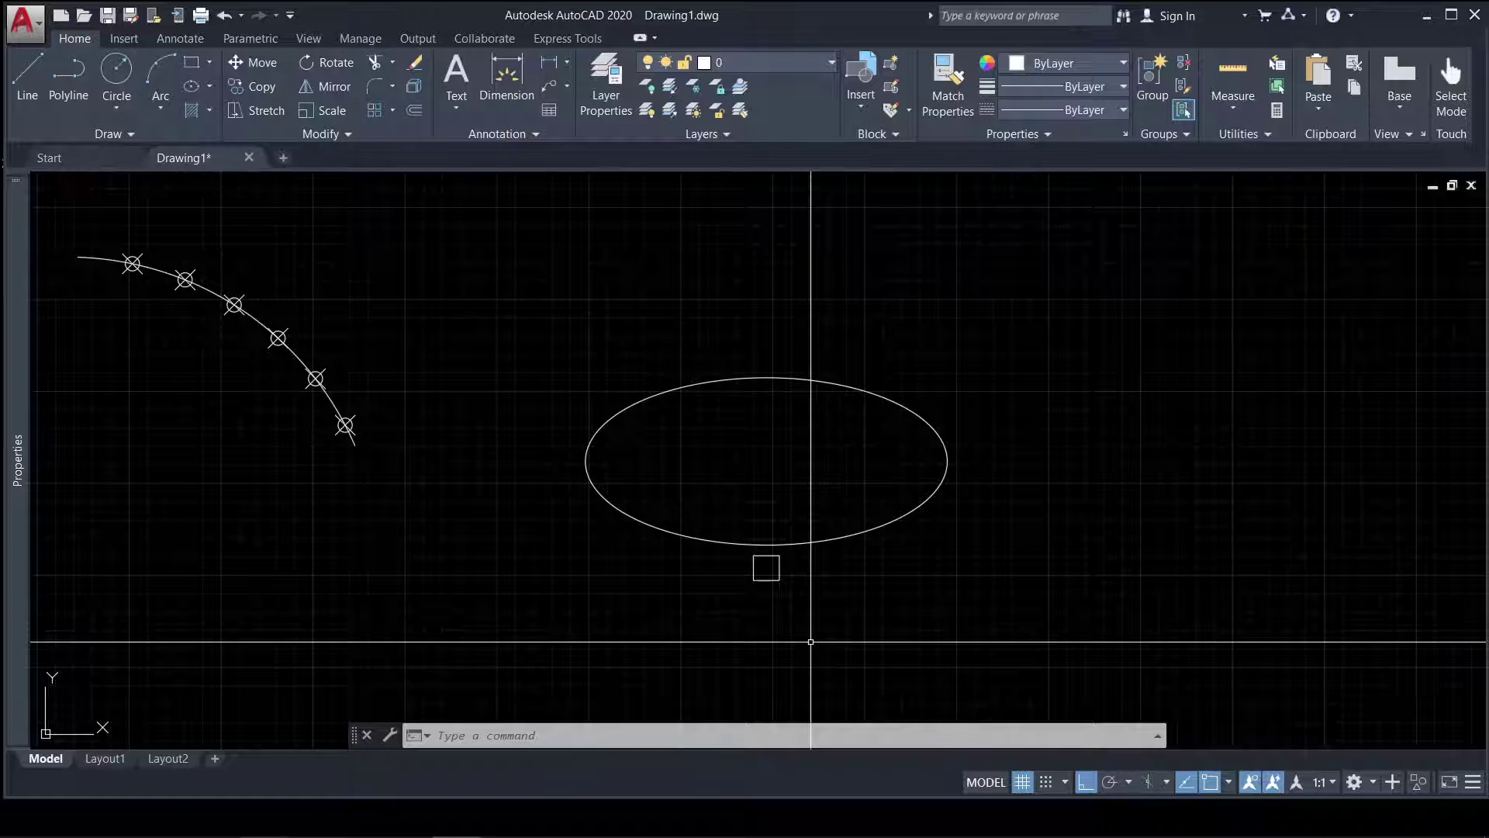
Step: Create block 'ghe' from the square, based at the ellipse's bottom quadrant
type("b")
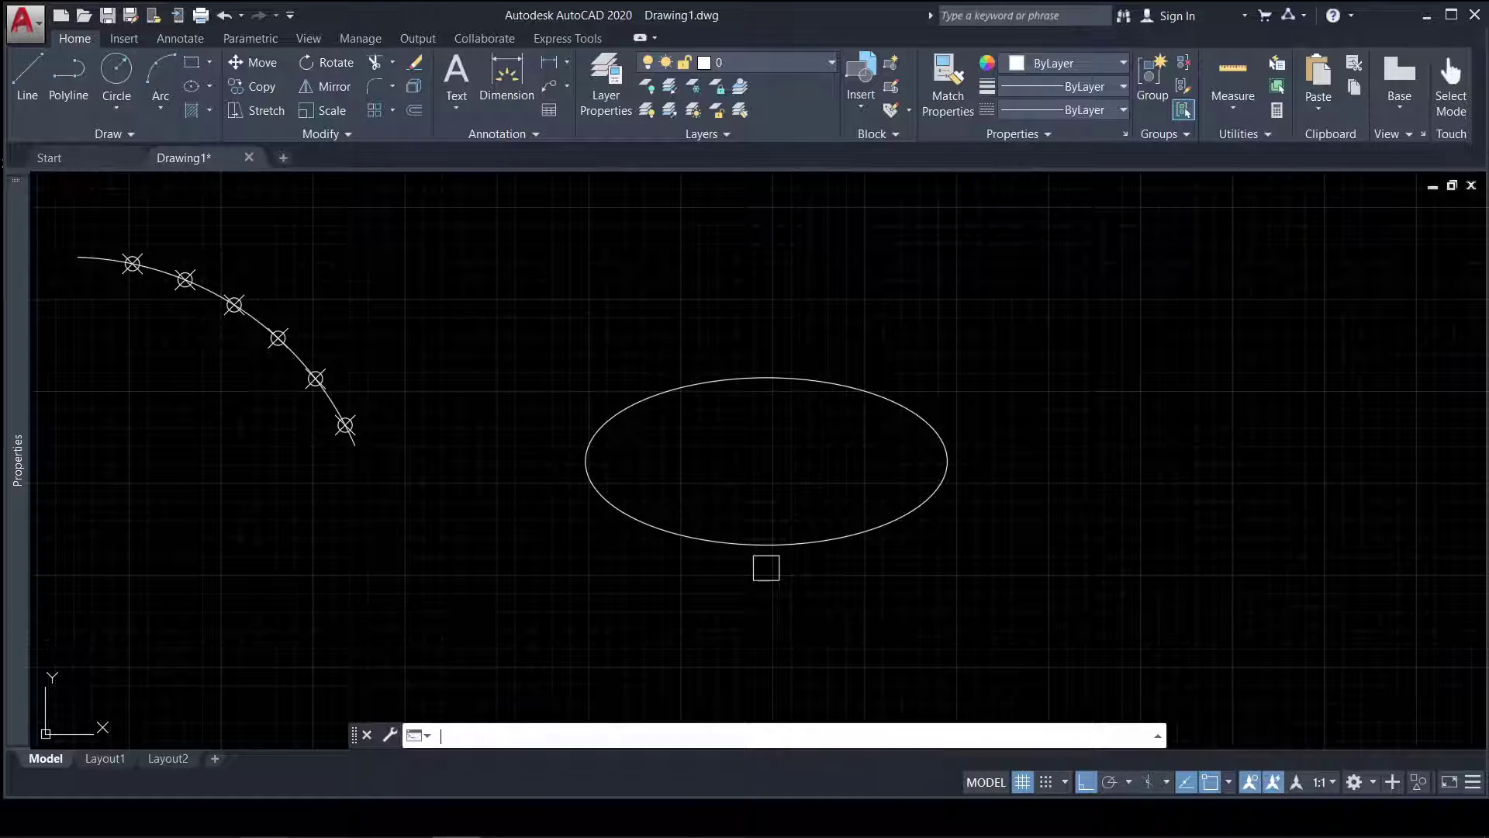
type("b")
key("Return")
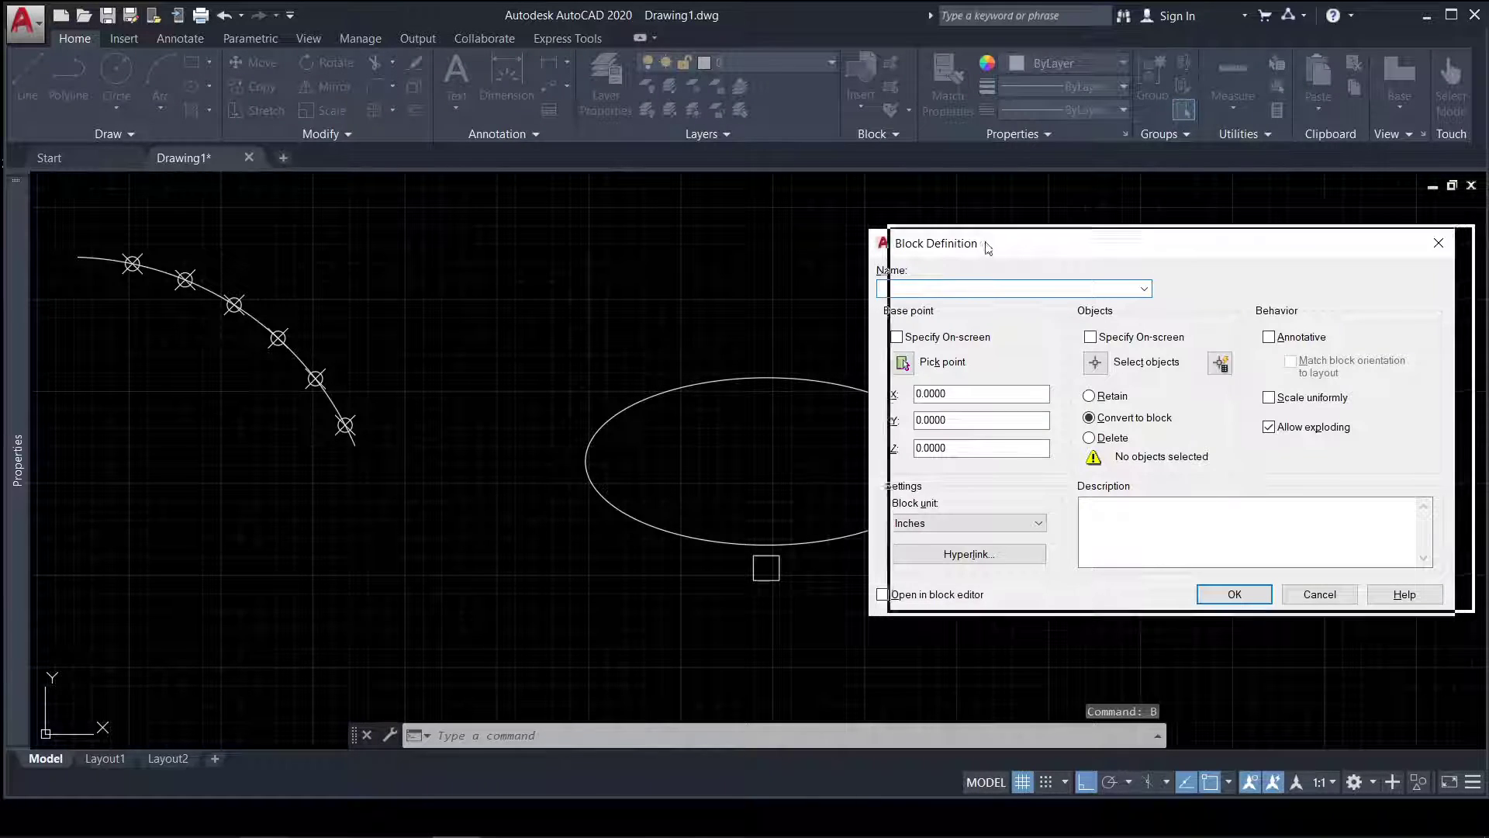
left_click_drag(987, 247, 1061, 239)
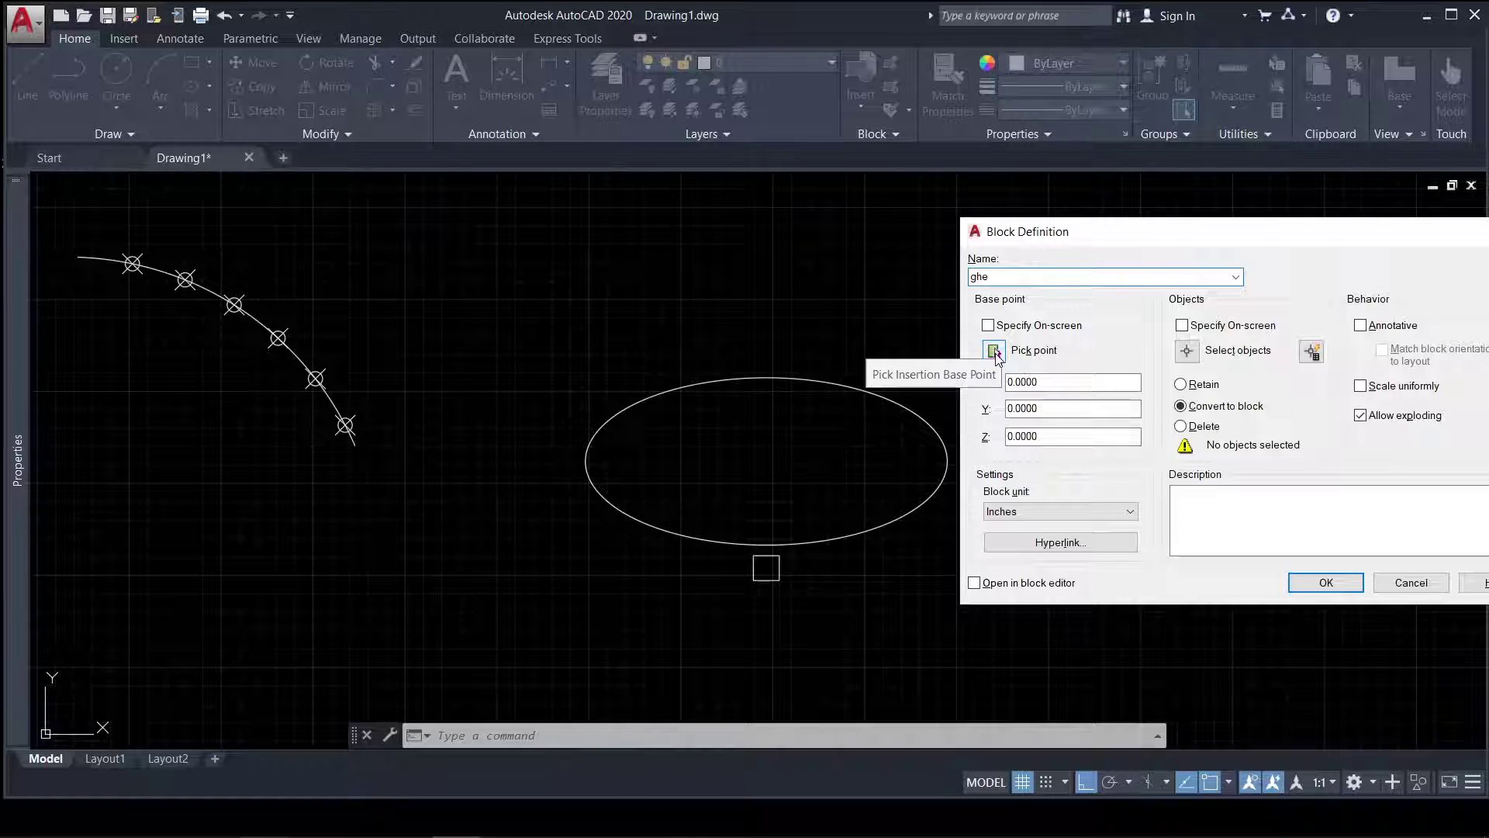
left_click(994, 351)
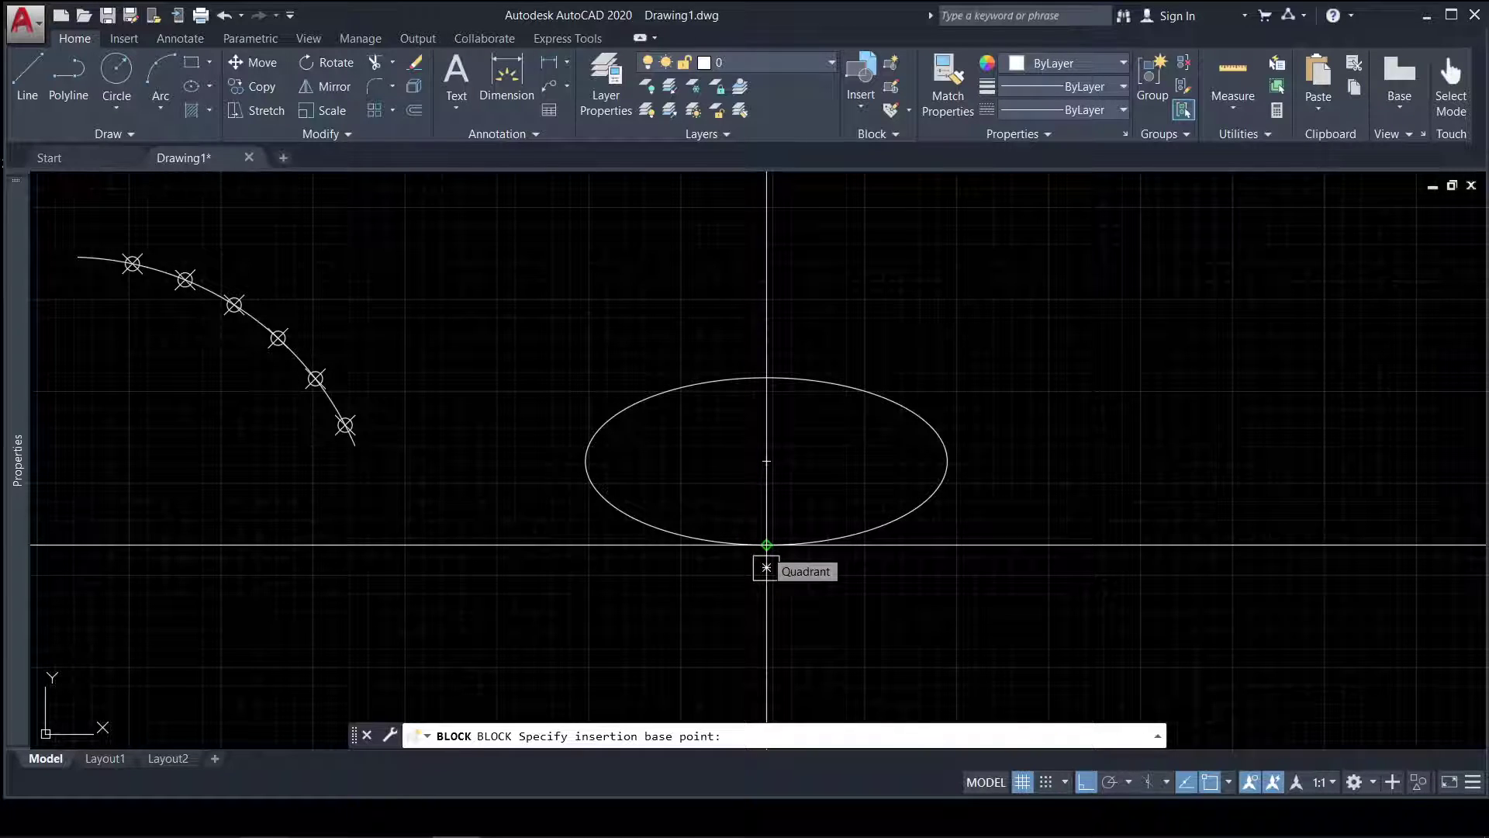
left_click(766, 544)
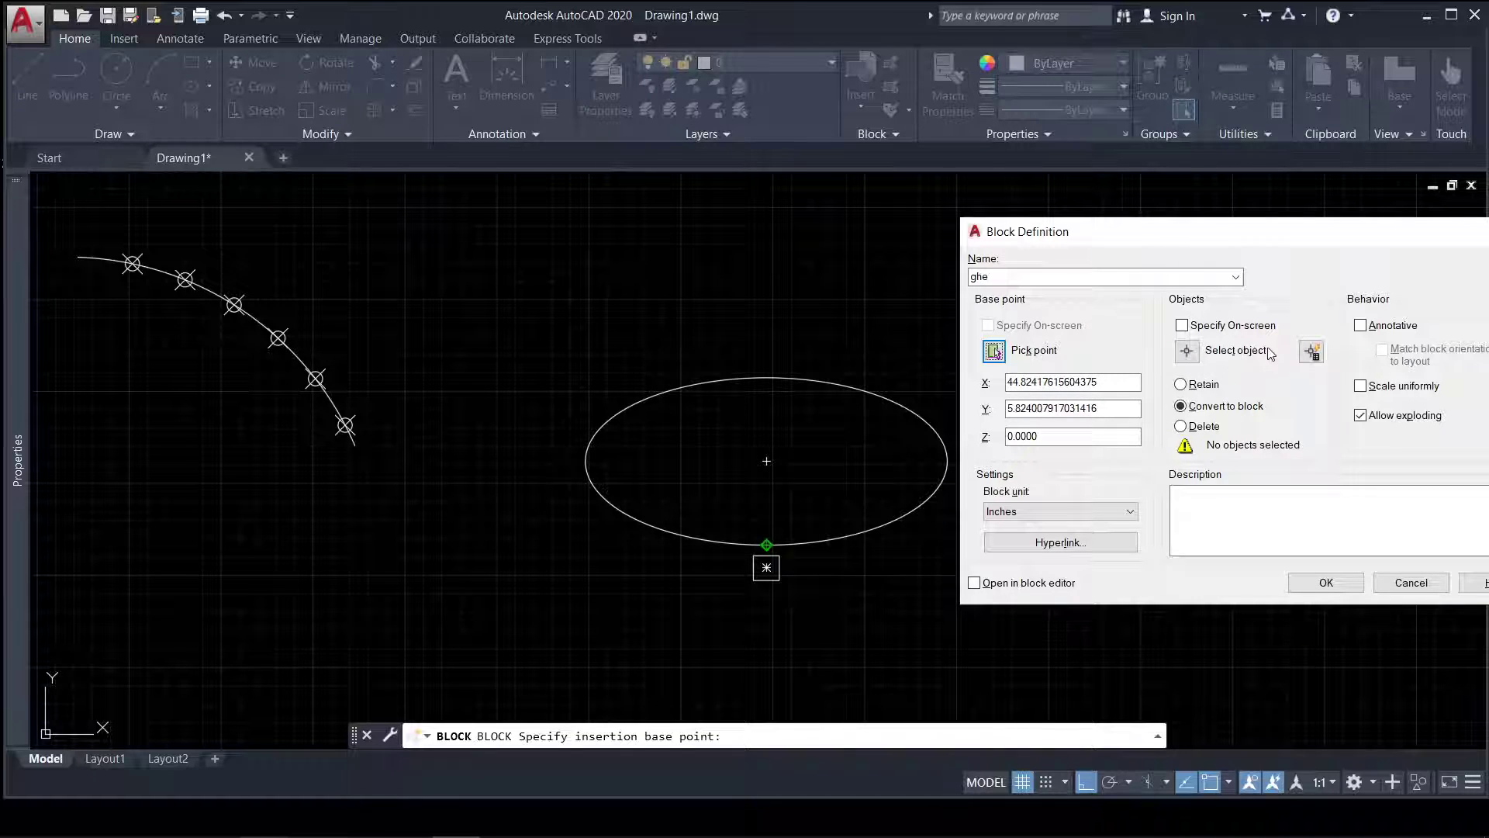
left_click(1187, 351)
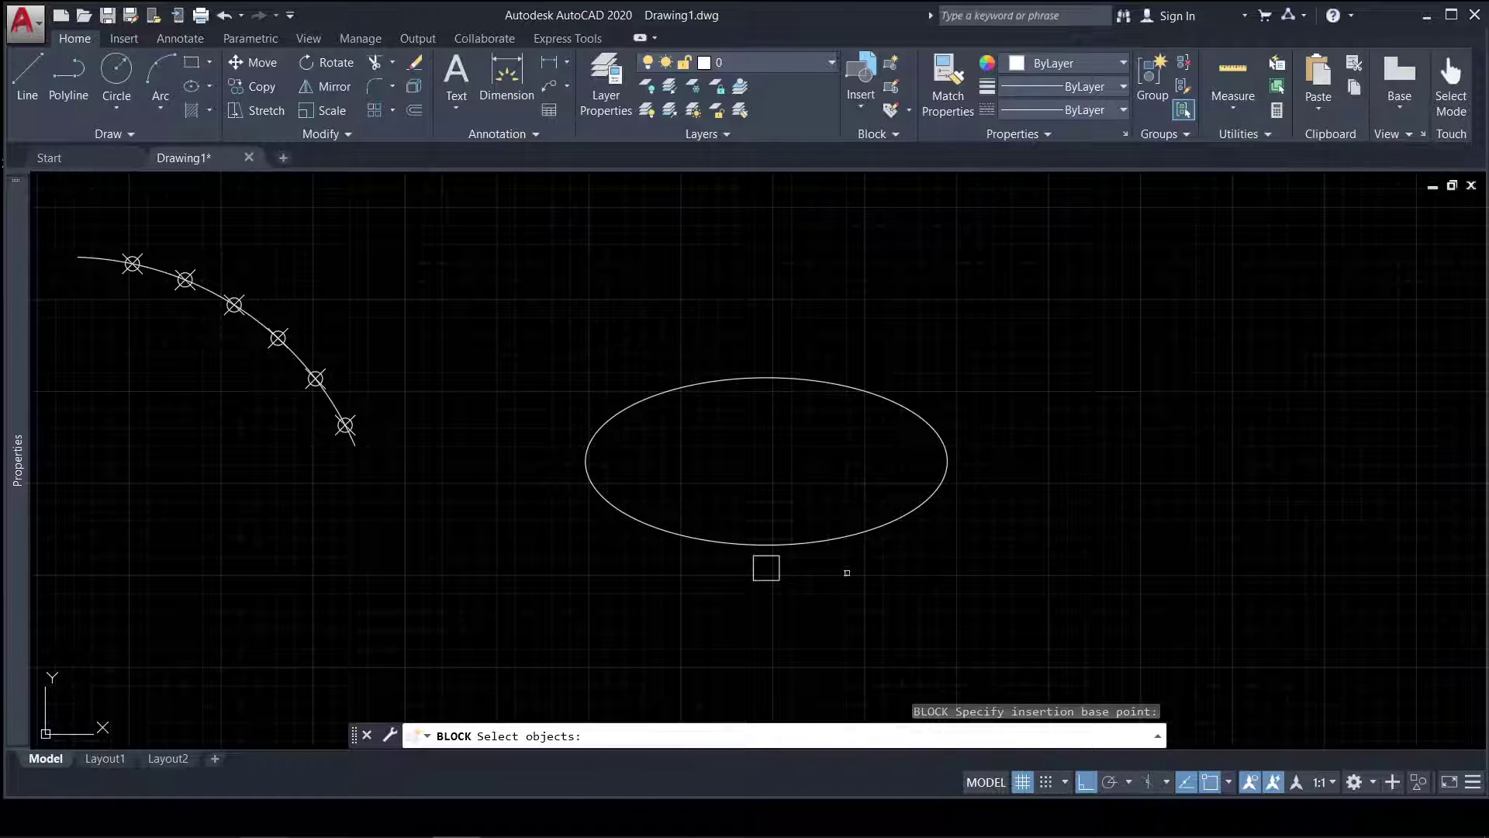
left_click(758, 616)
left_click(825, 532)
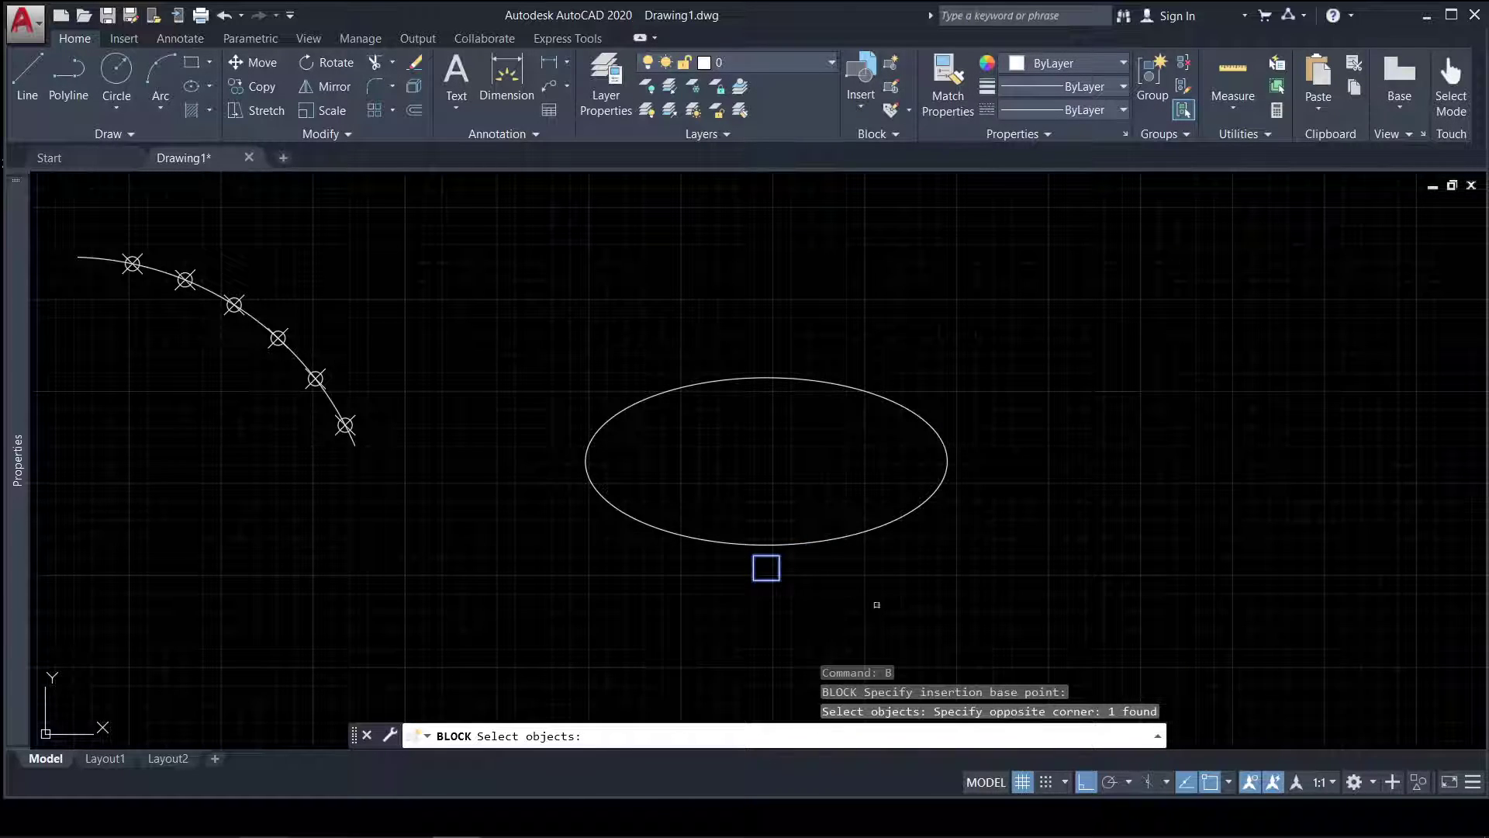
key("Return")
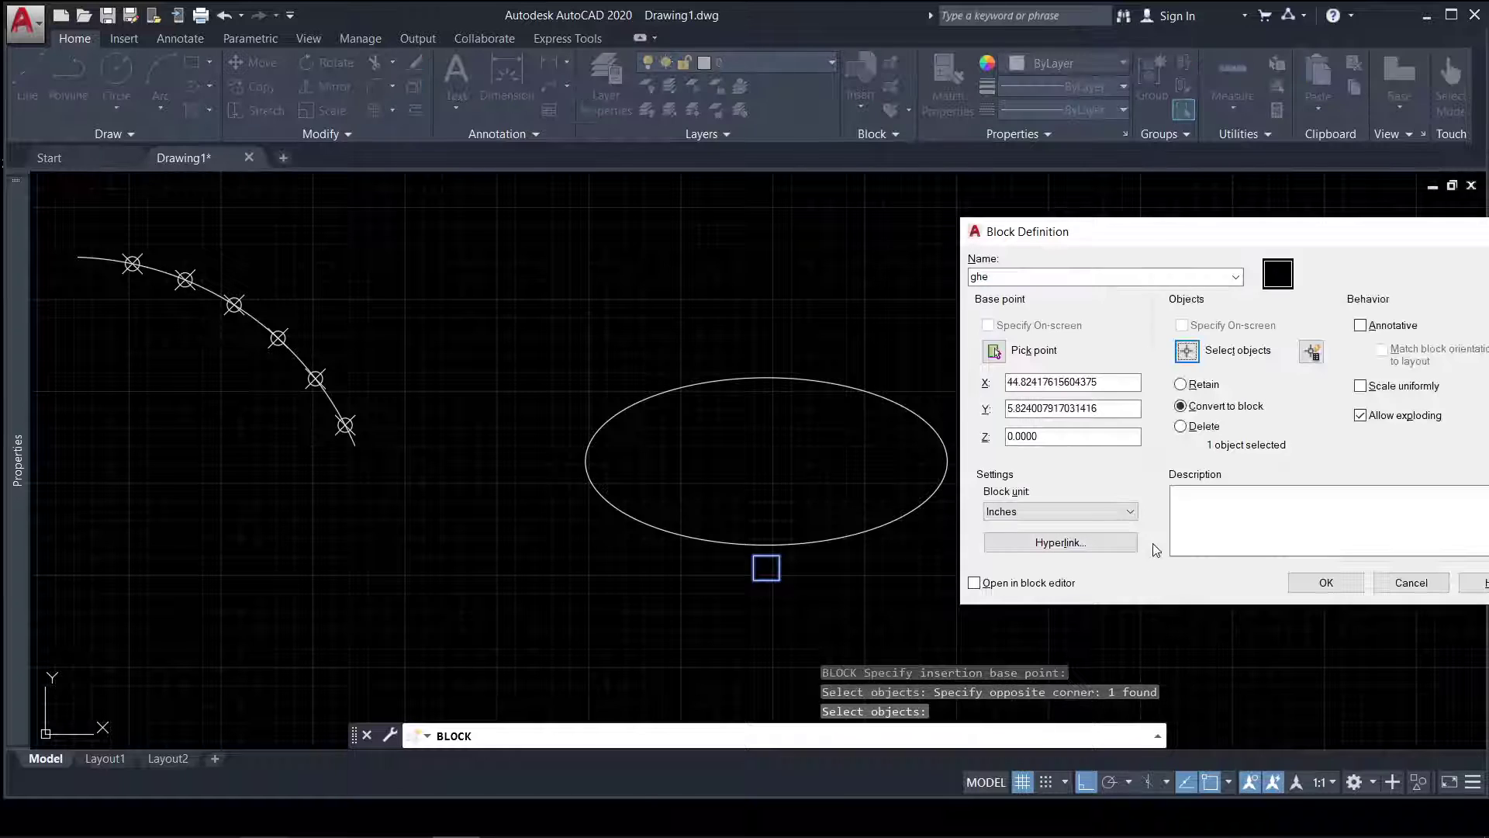
left_click(1324, 584)
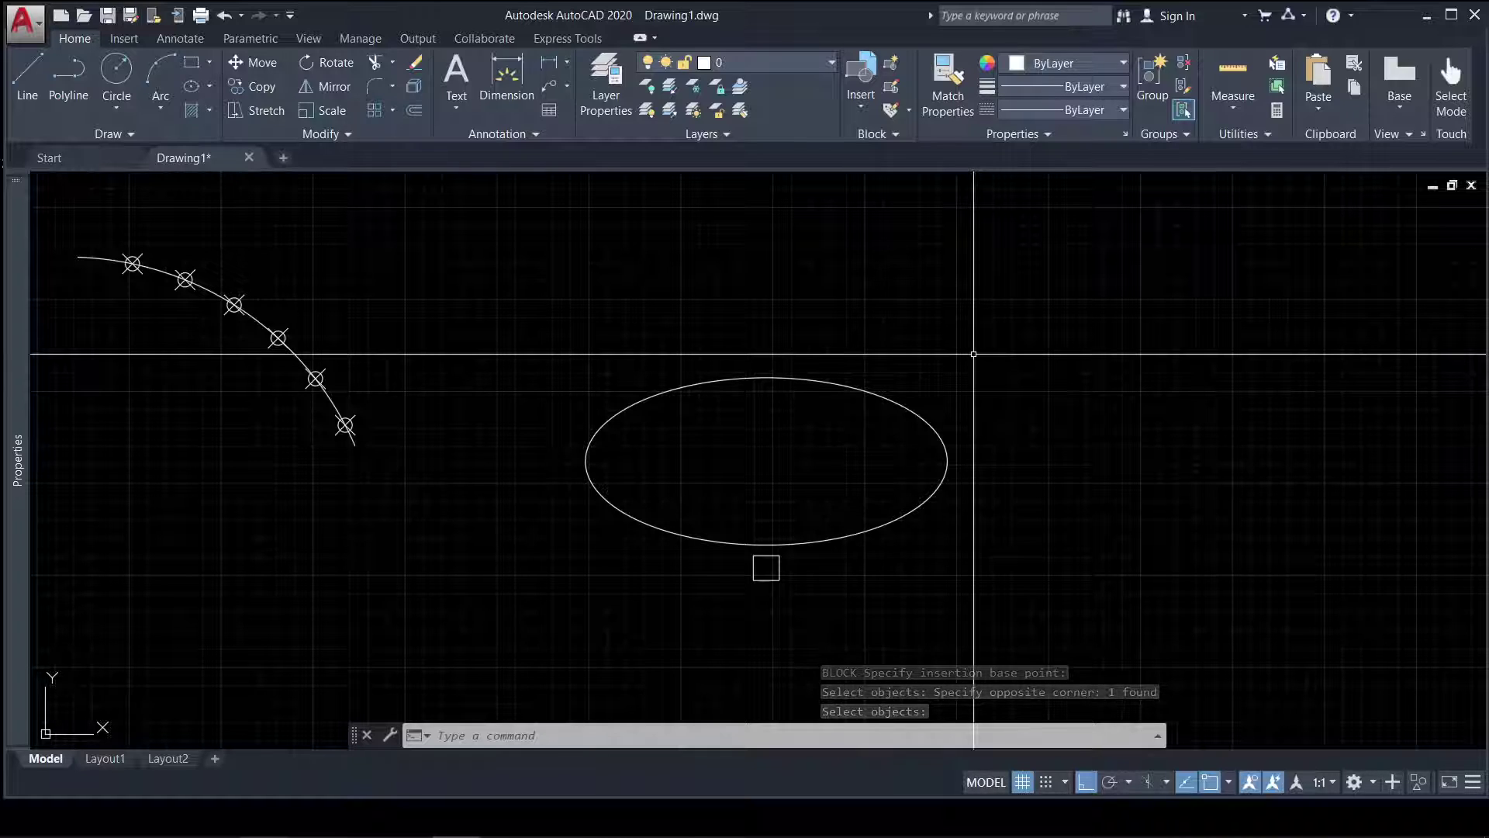
type("div")
key("Return")
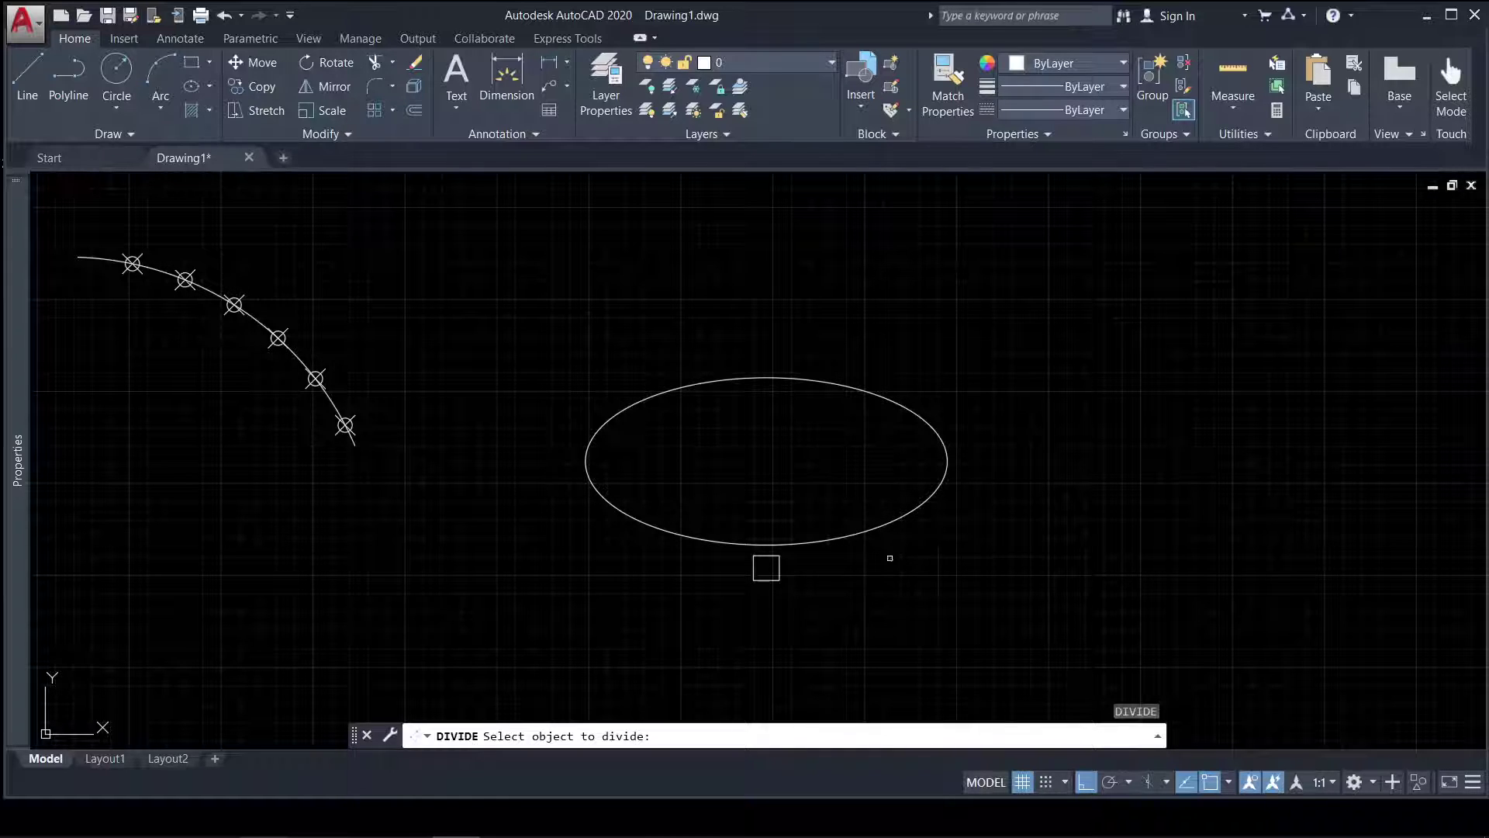
Step: Divide the ellipse into 8 segments using the ghe block, aligned to the curve
left_click(845, 535)
type("ghe")
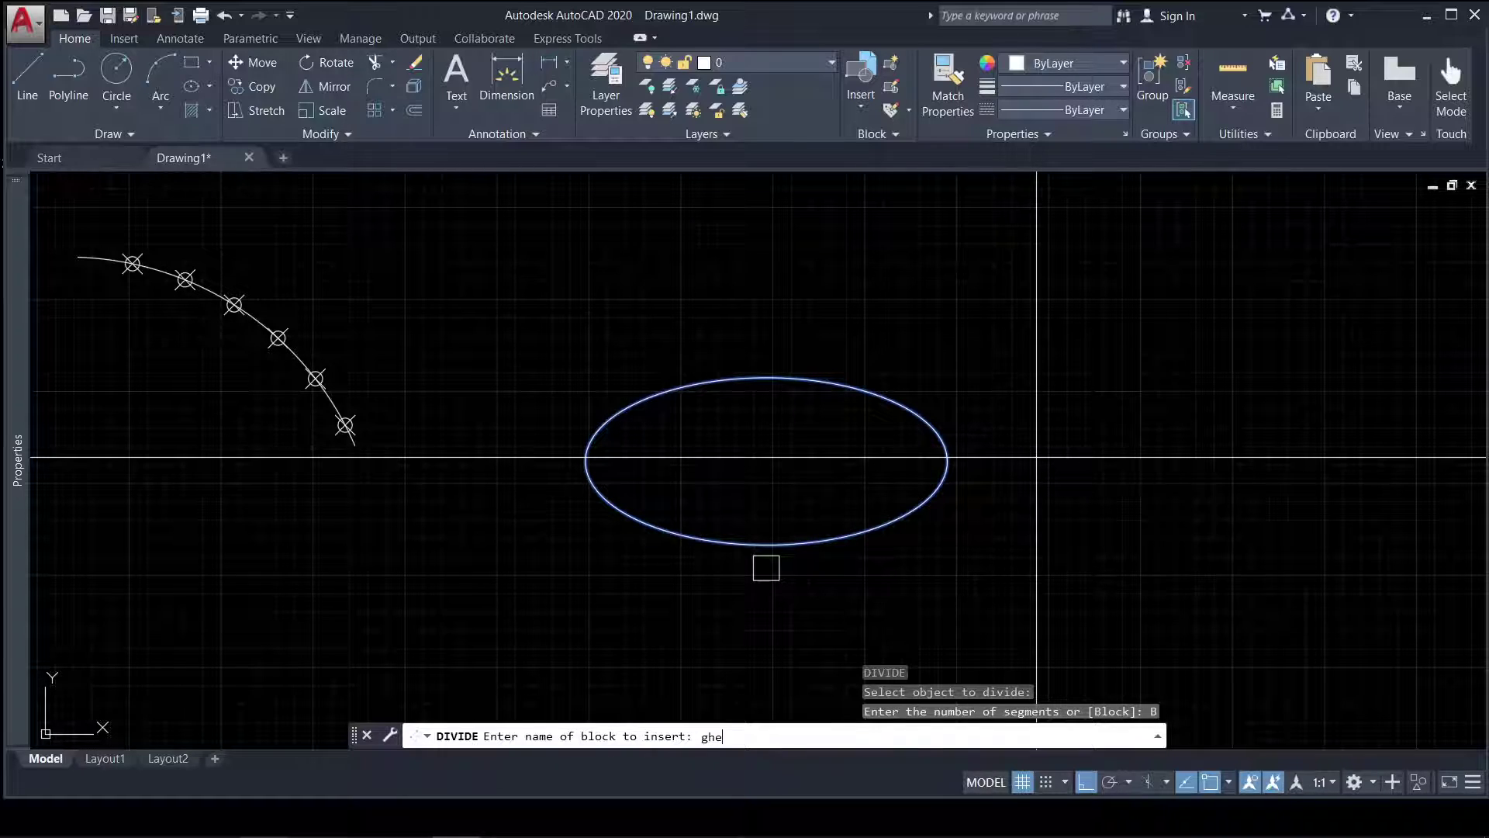
key("Return")
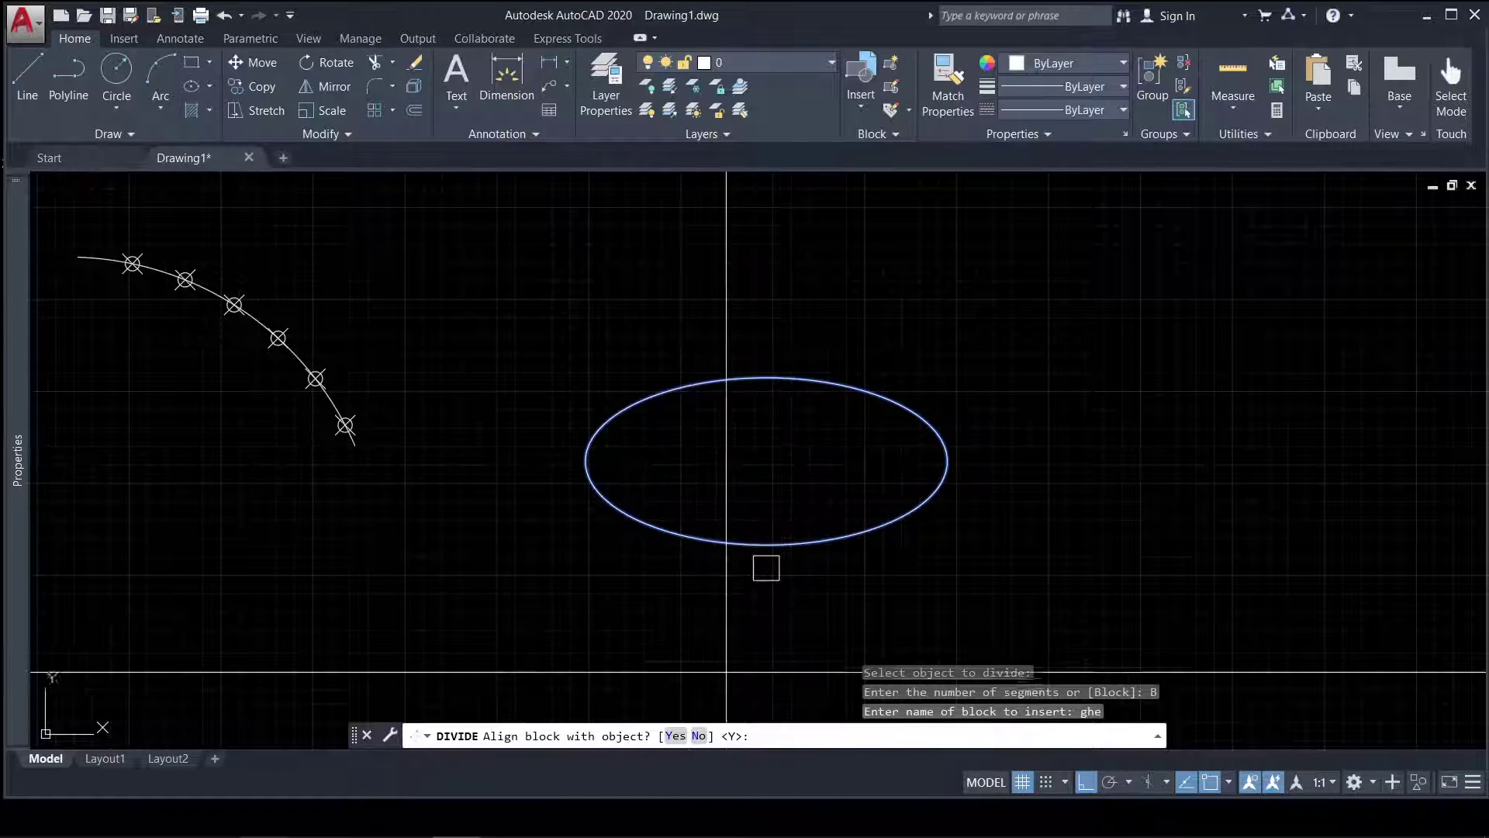
key("Return")
type("8")
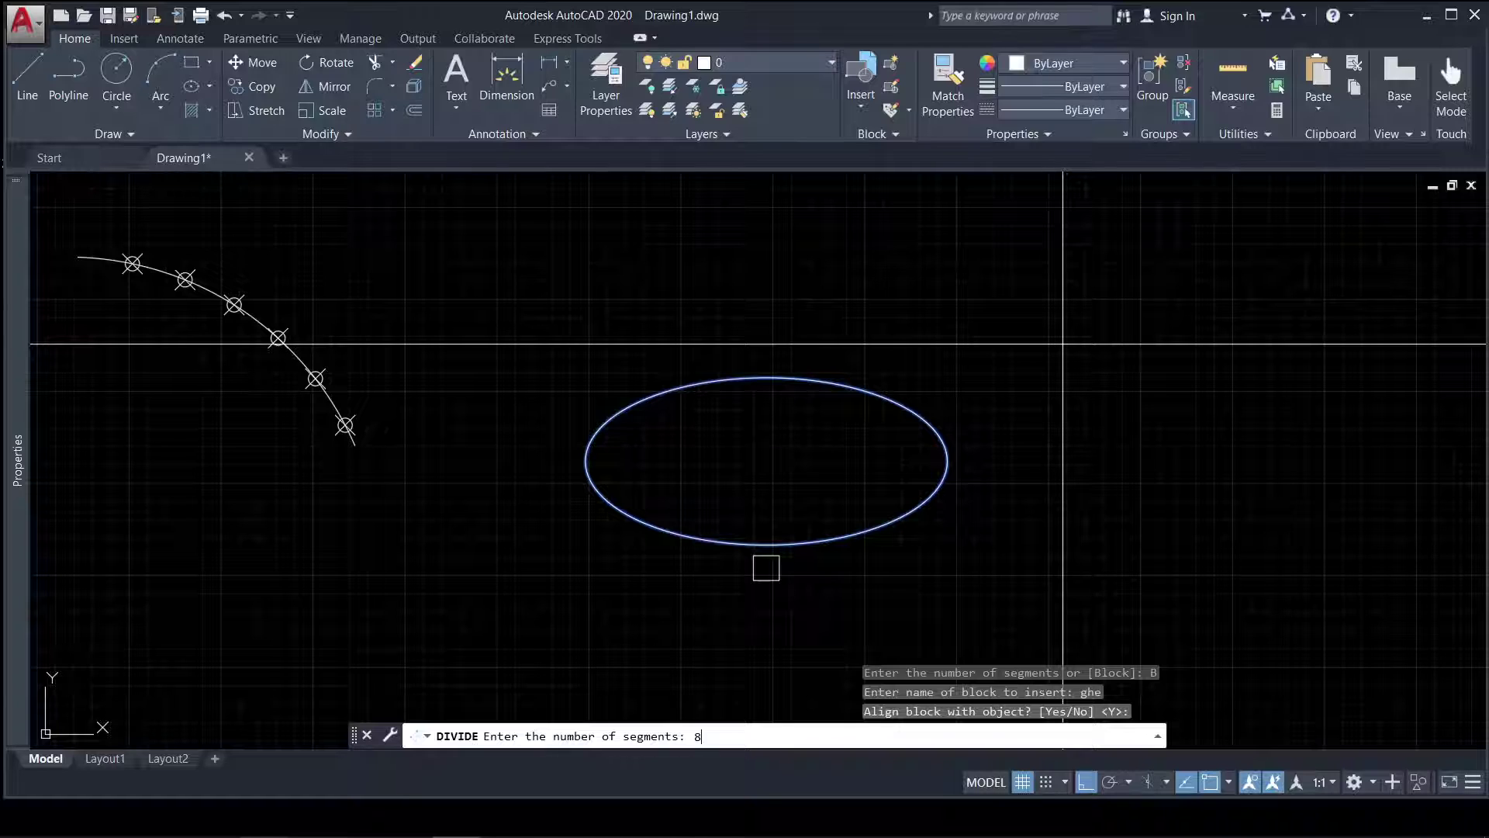
key("Return")
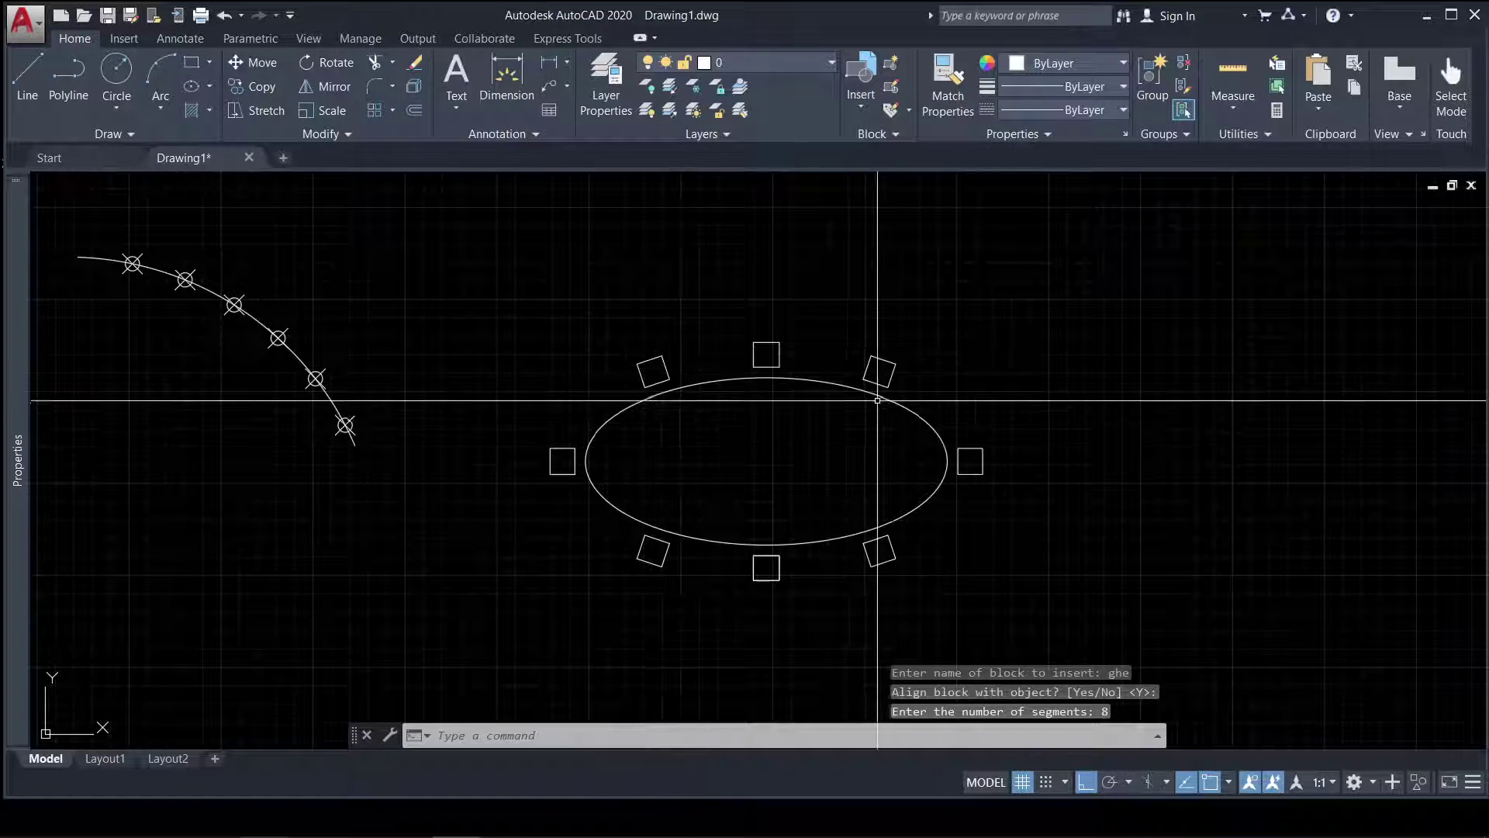
middle_click_drag(968, 376, 1097, 349)
scroll(1101, 348, "up", 2)
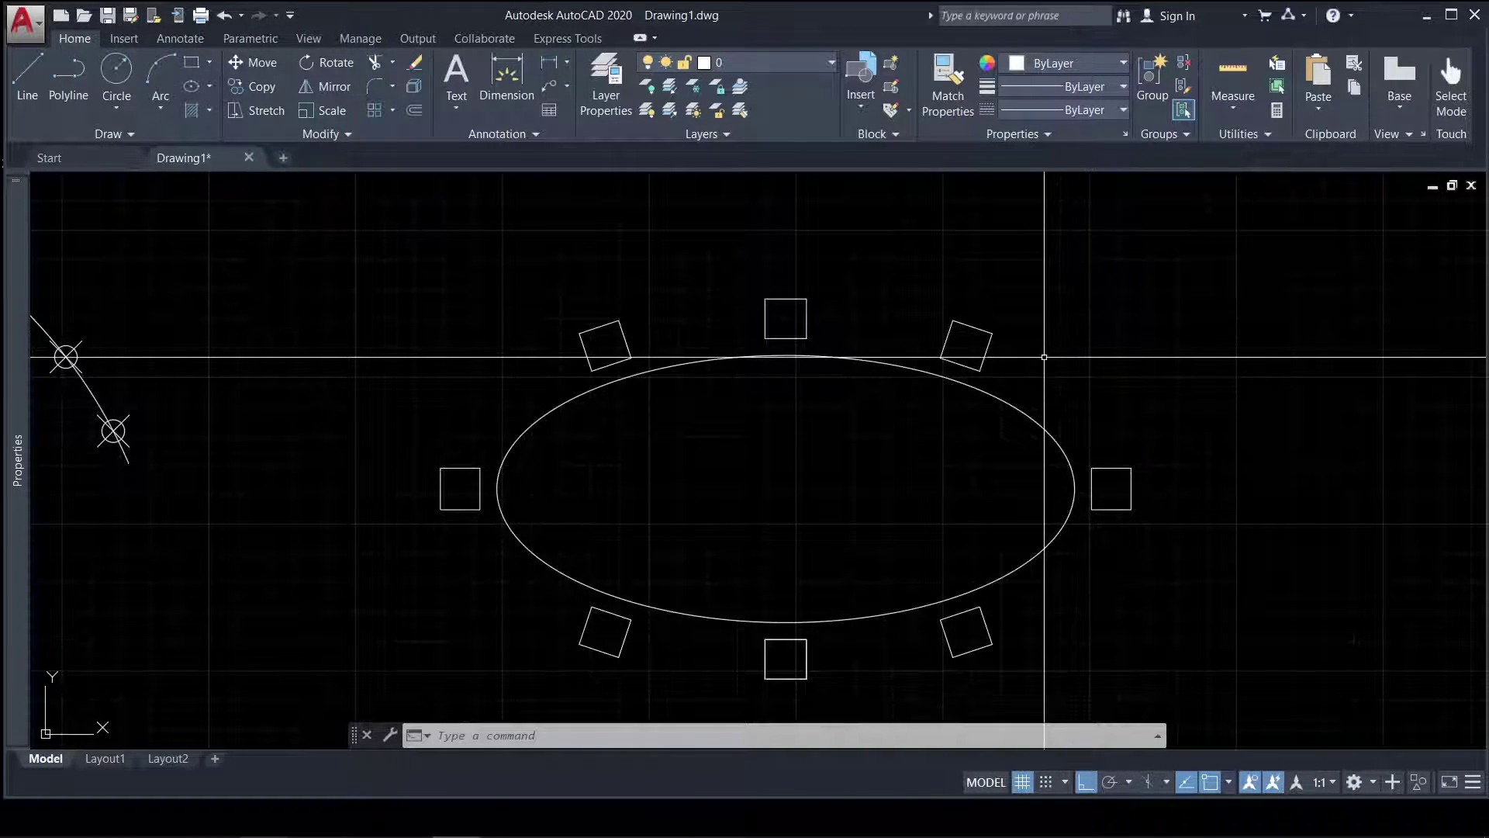
scroll(1042, 363, "down", 2)
scroll(1009, 363, "up", 2)
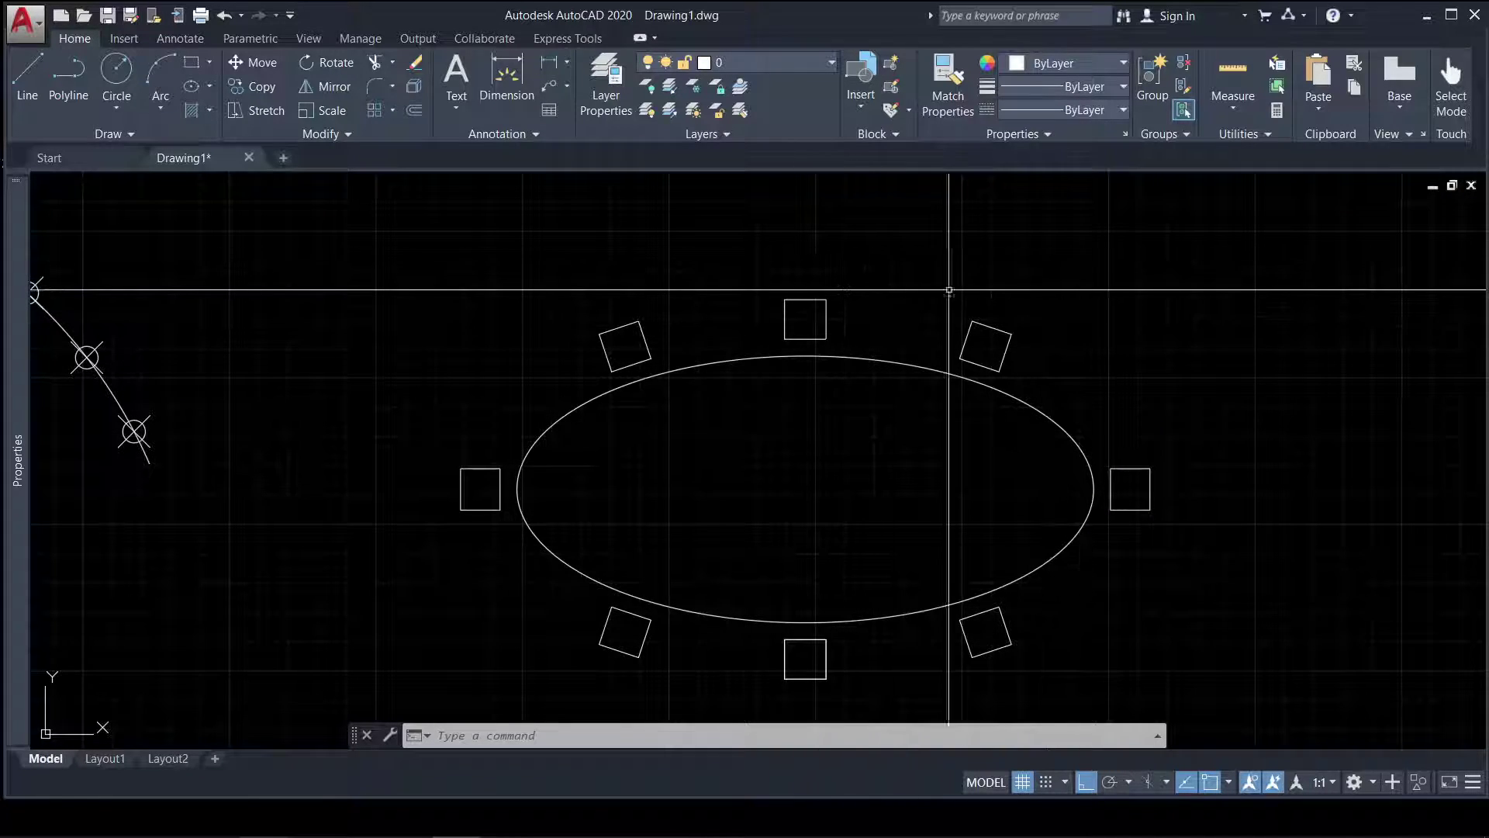
mouse_move(1066, 378)
middle_mouse_down()
mouse_move(1088, 367)
mouse_move(1072, 366)
middle_mouse_up()
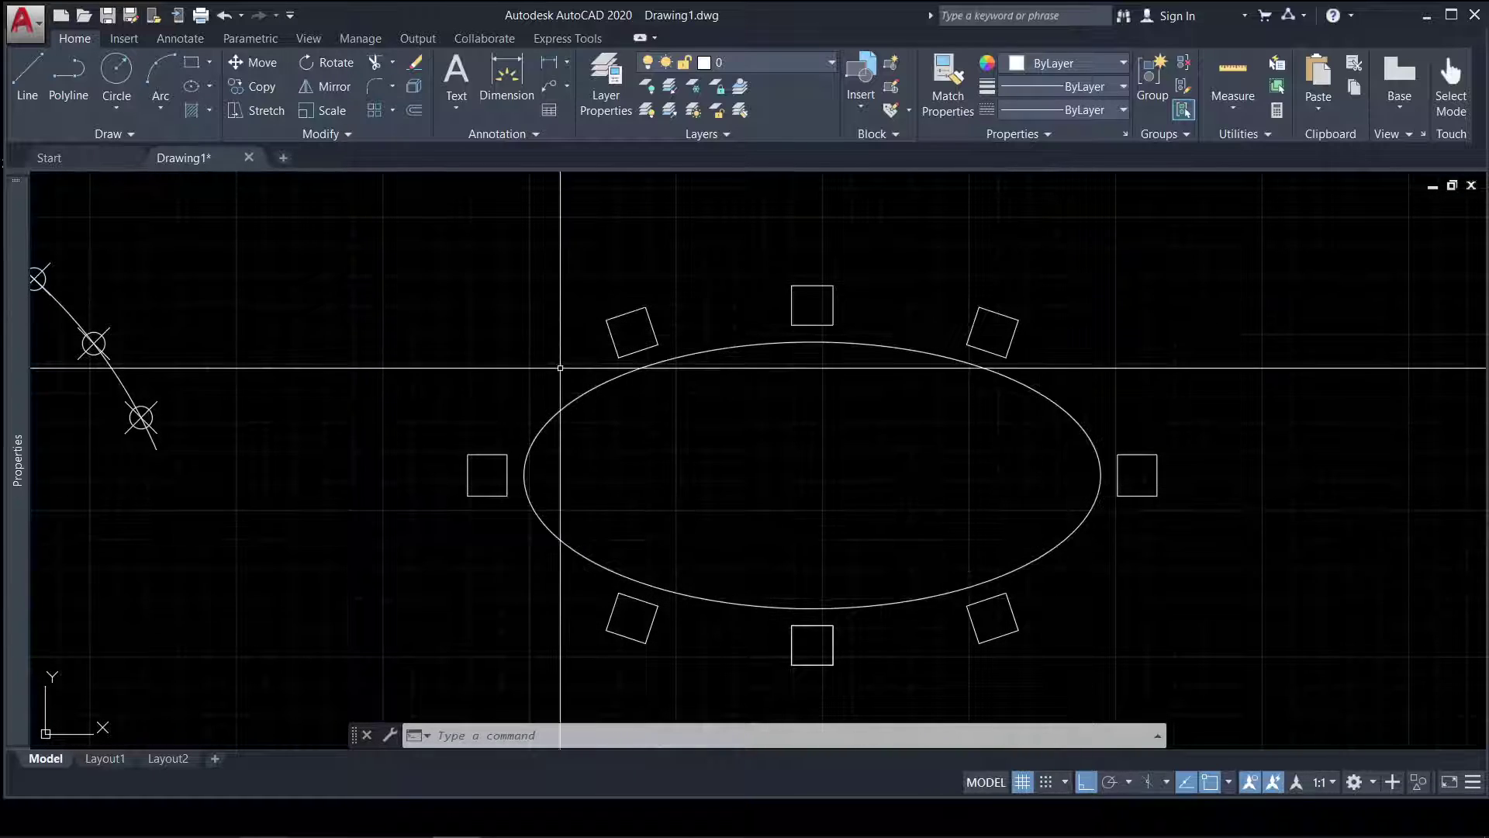
middle_click_drag(645, 406, 845, 399)
scroll(578, 401, "down", 2)
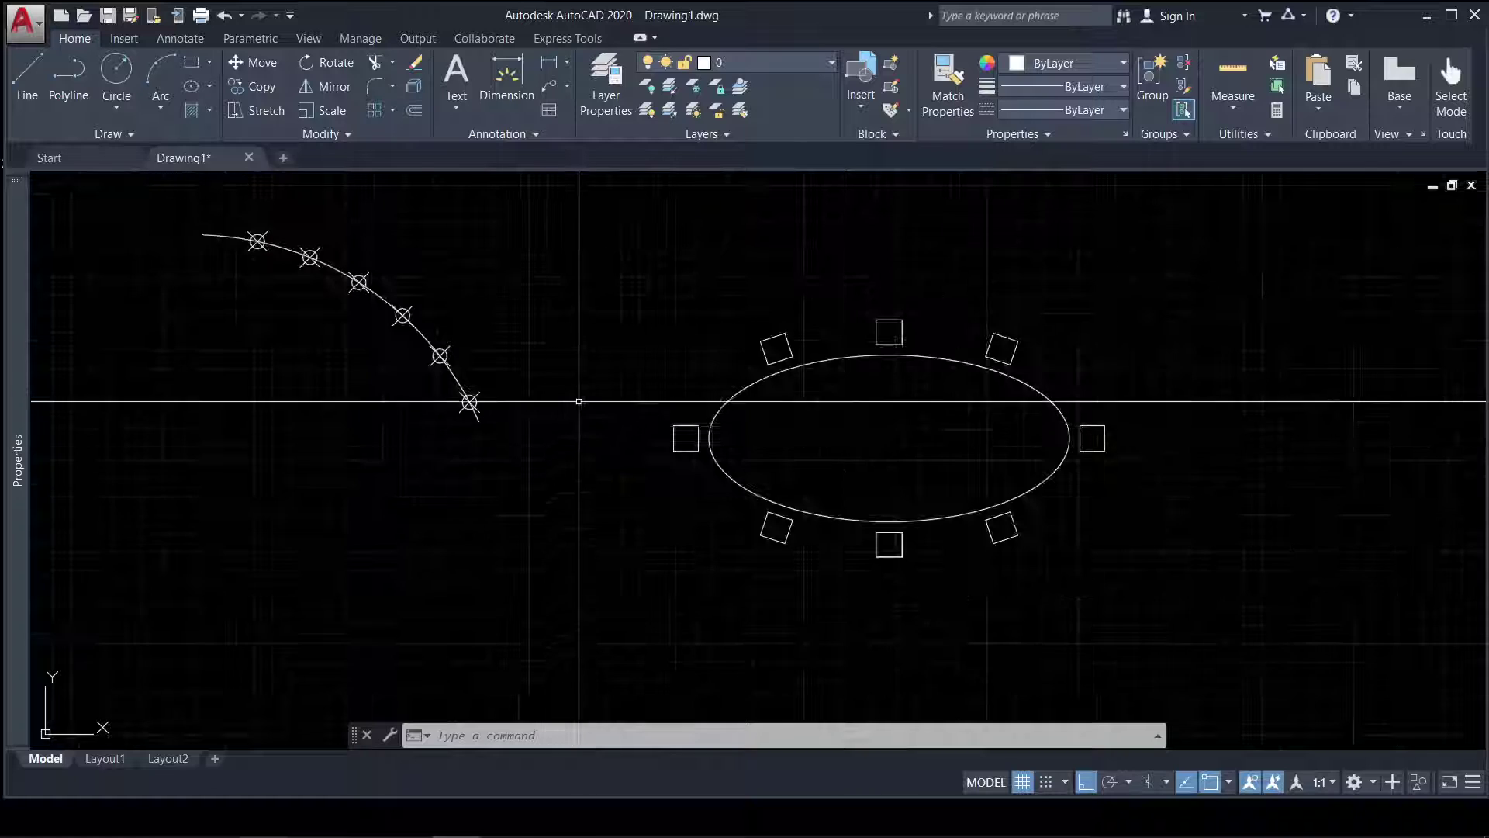